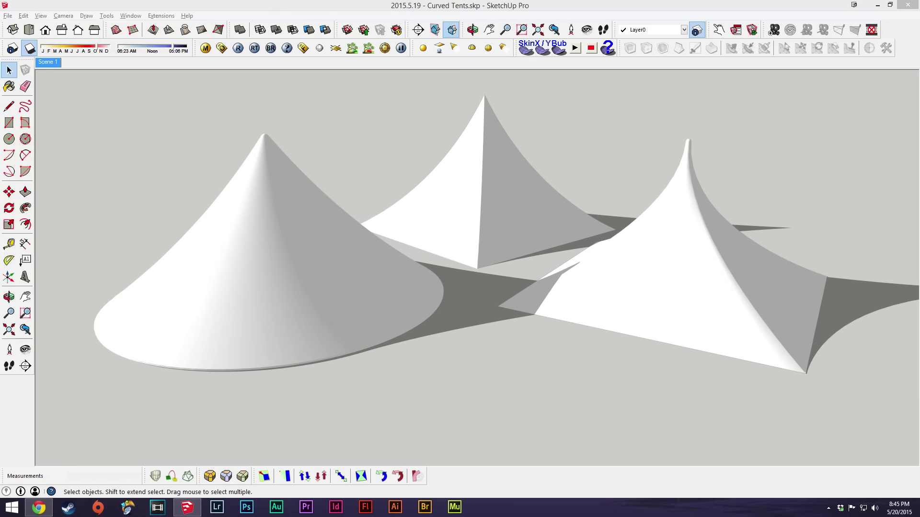
# Draw a circle with a radius of about 13' on the open ground beside the three finished tents
pyautogui.moveTo(671, 257); pyautogui.dragTo(578, 281, button='middle')
pyautogui.scroll(-10, 182, 255)
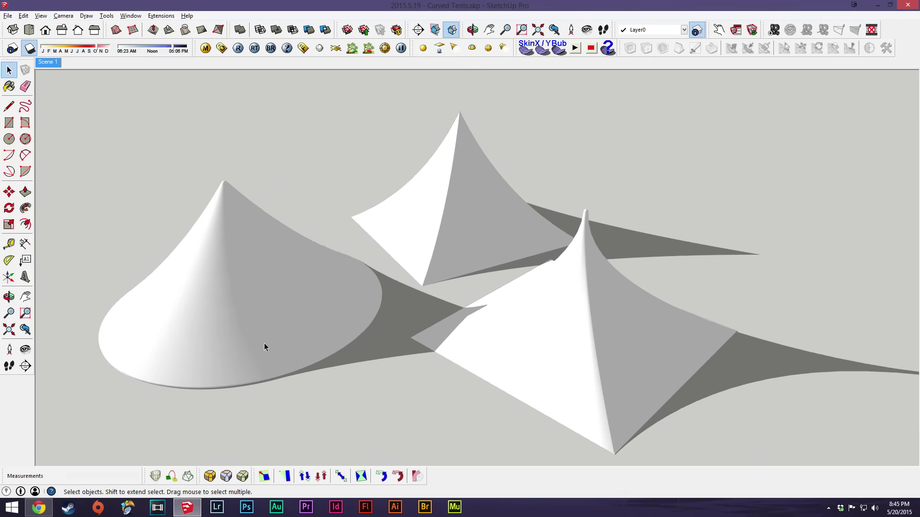
pyautogui.moveTo(692, 284); pyautogui.dragTo(88, 167, button='middle')
pyautogui.click(9, 138)
pyautogui.moveTo(555, 302); pyautogui.dragTo(482, 351, button='middle')
pyautogui.press('space')
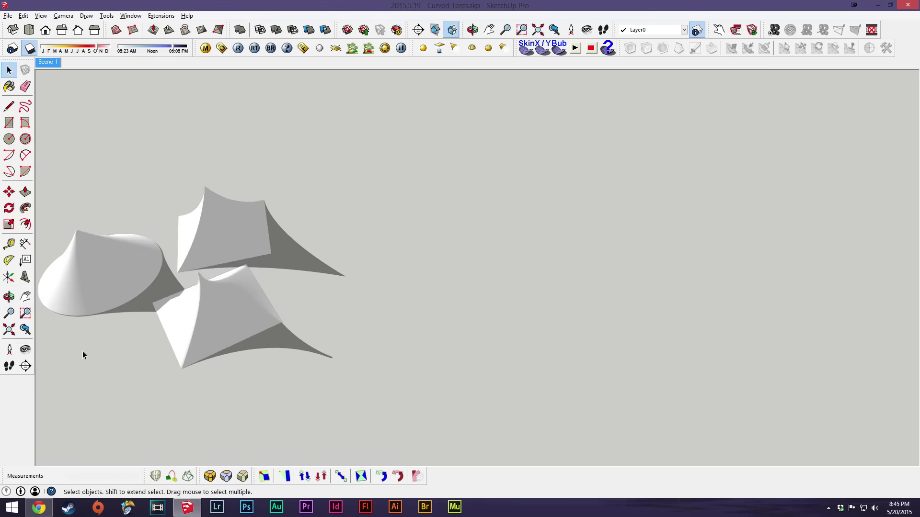
pyautogui.press('c')
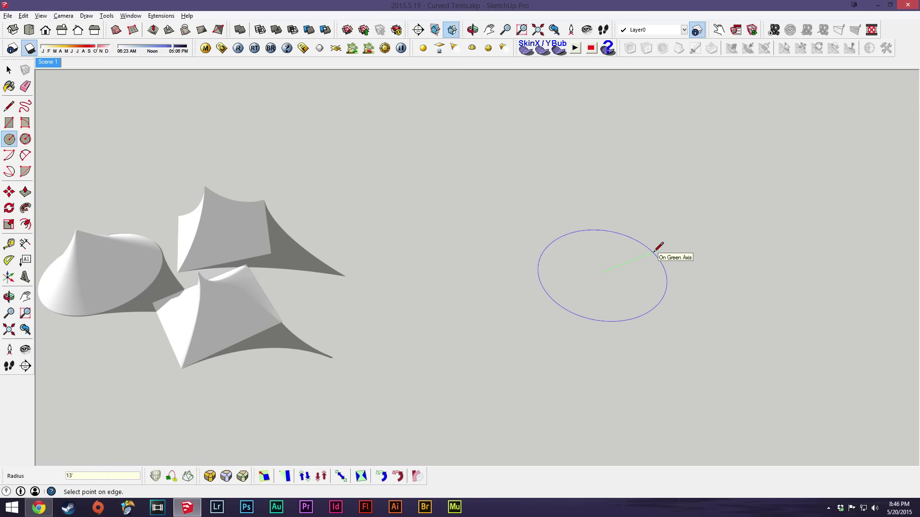
pyautogui.click(655, 250)
pyautogui.press('space')
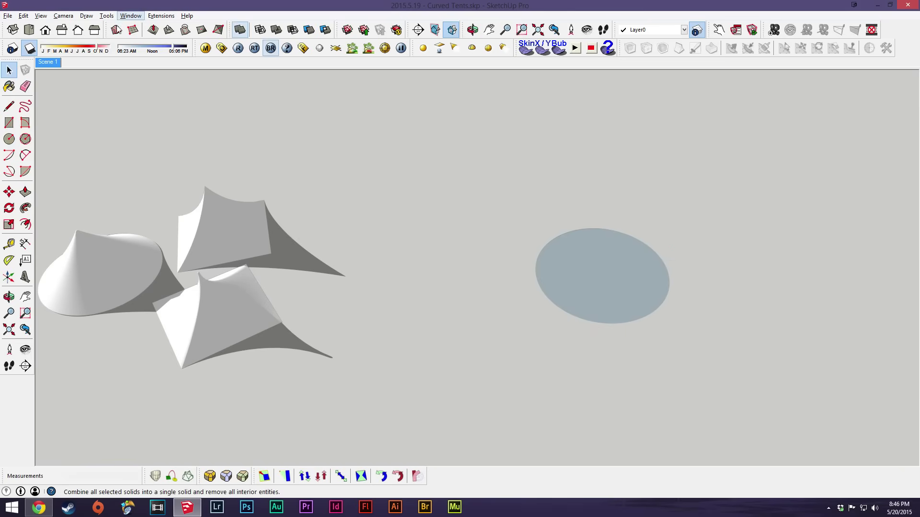
# Turn on the display of edges and switch off the shadows
pyautogui.click(41, 15)
pyautogui.click(161, 132)
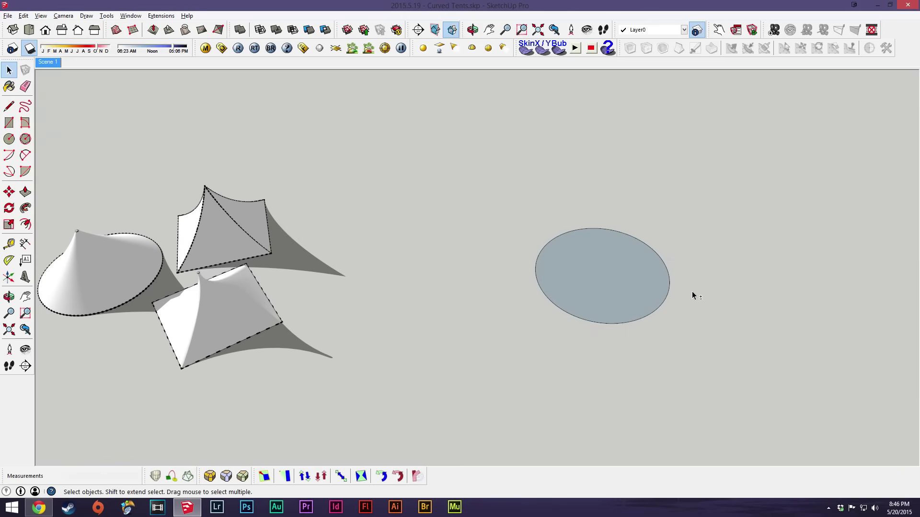
pyautogui.keyDown('shift'); pyautogui.moveTo(692, 291); pyautogui.dragTo(662, 291, button='middle'); pyautogui.keyUp('shift')
pyautogui.click(30, 48)
pyautogui.scroll(3, 527, 268)
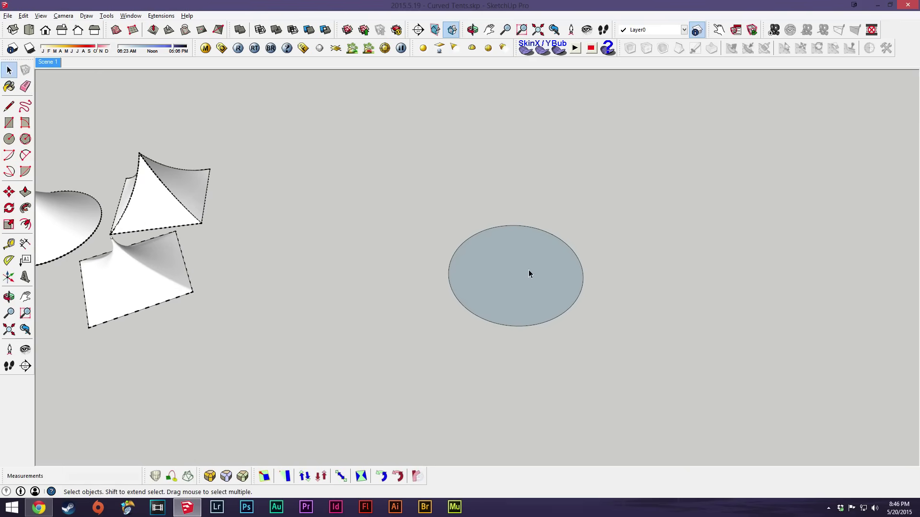
# Reverse the circle's face so its front side points up, and deselect it
pyautogui.click(512, 283)
pyautogui.press('r')
pyautogui.click(306, 238)
pyautogui.click(506, 228)
pyautogui.rightClick(525, 264)
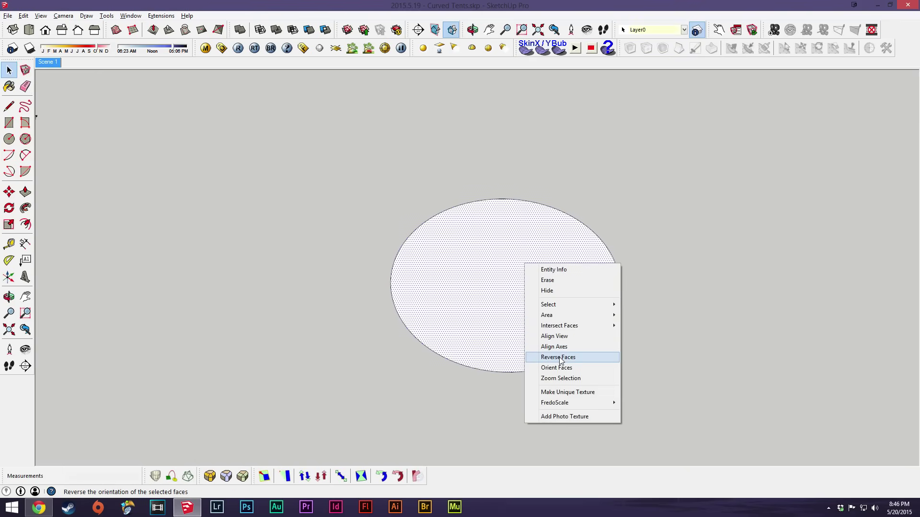
pyautogui.click(709, 312)
pyautogui.click(709, 313)
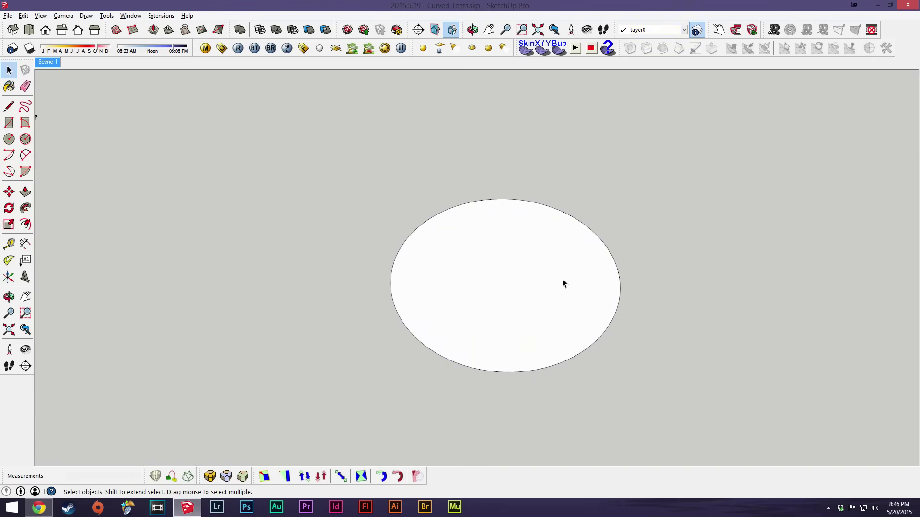
# Draw a line from the circle's edge to its center, continued with a vertical line up from the center
pyautogui.press('l')
pyautogui.click(552, 366)
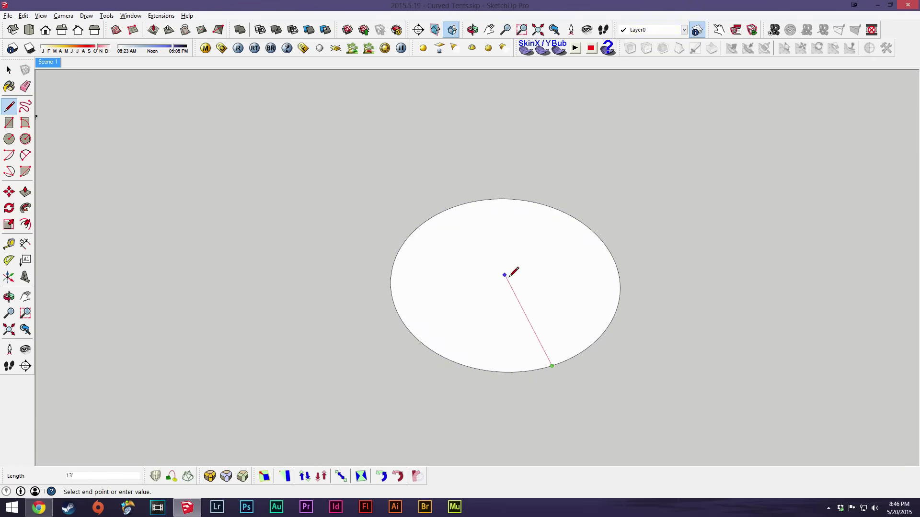
pyautogui.click(505, 276)
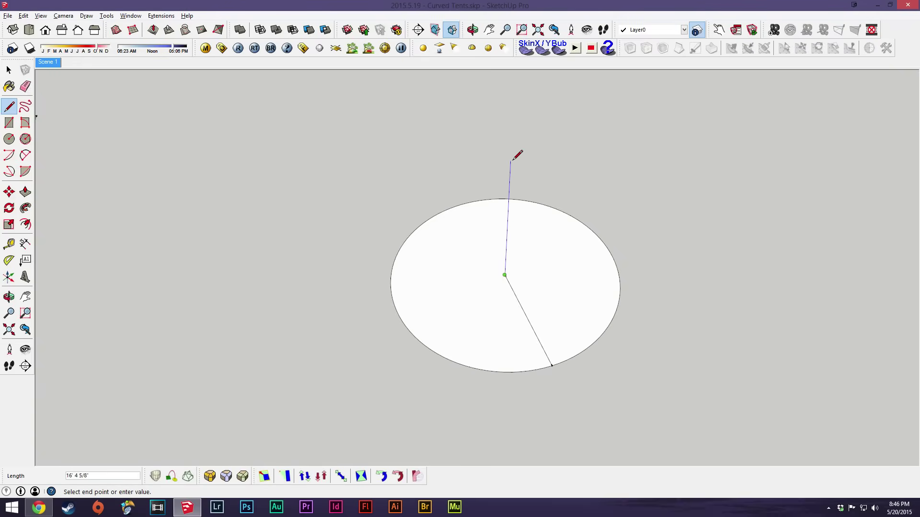
pyautogui.press('space')
# Raise the upper end of the vertical center line by 4'
pyautogui.moveTo(630, 163); pyautogui.dragTo(679, 128, button='middle')
pyautogui.keyDown('shift'); pyautogui.moveTo(501, 231); pyautogui.dragTo(498, 281, button='middle'); pyautogui.keyUp('shift')
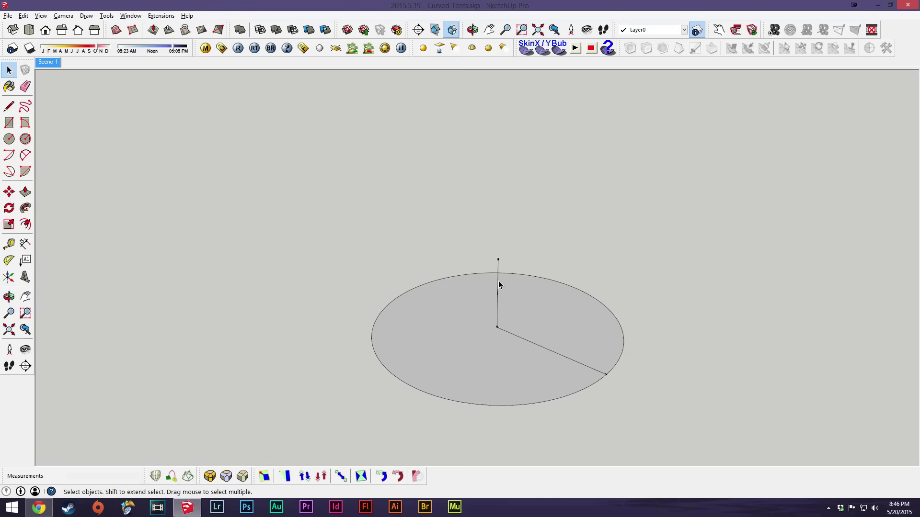
pyautogui.scroll(2, 498, 285)
pyautogui.press('m')
pyautogui.click(498, 253)
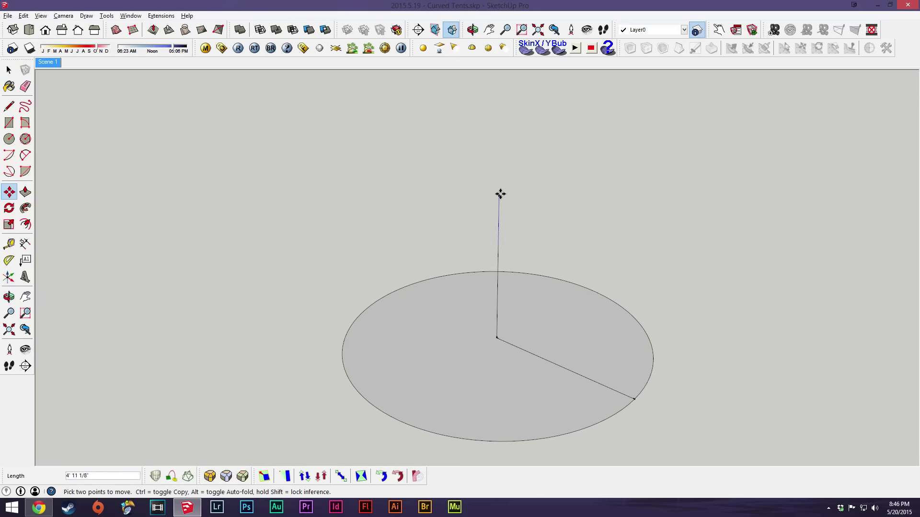
pyautogui.write('4')
pyautogui.press('Return')
pyautogui.press('space')
# Close the vertical triangle with a line from the top of the center line to the radius line's end on the circle
pyautogui.press('l')
pyautogui.click(498, 206)
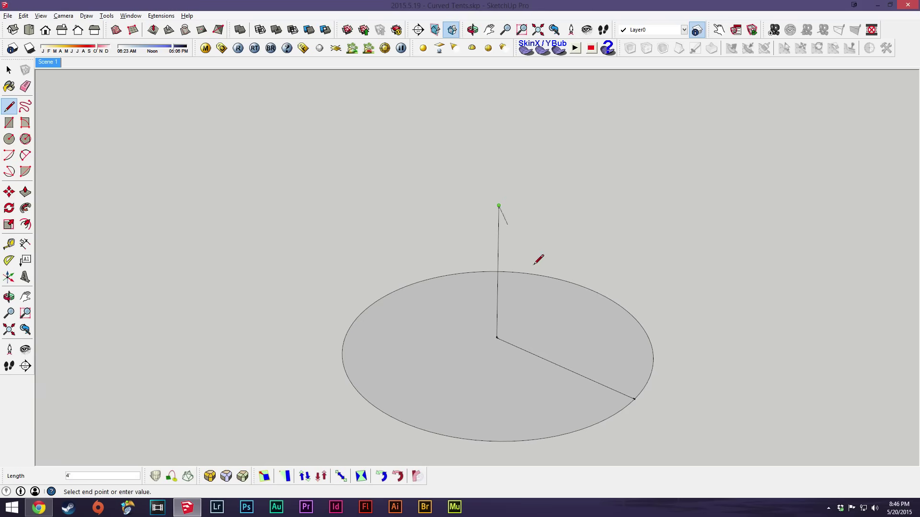
pyautogui.click(634, 399)
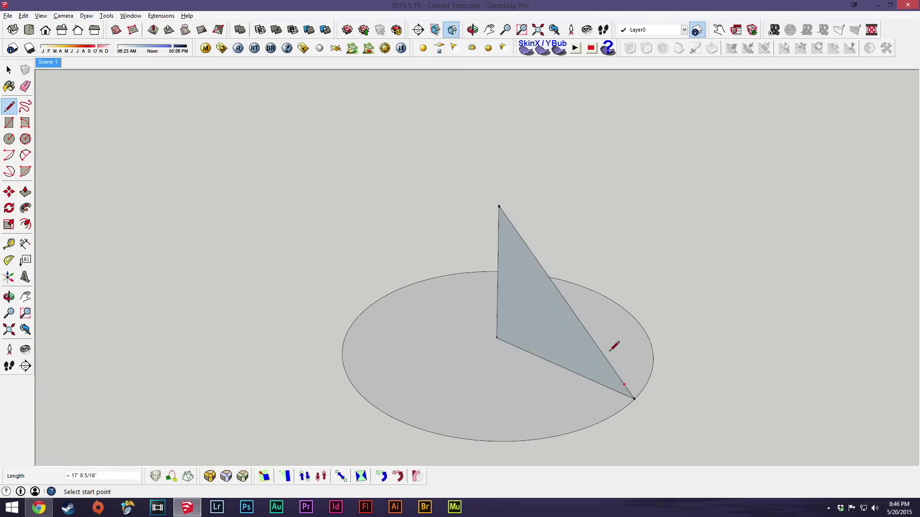
pyautogui.press('space')
pyautogui.moveTo(582, 318); pyautogui.dragTo(743, 220, button='middle')
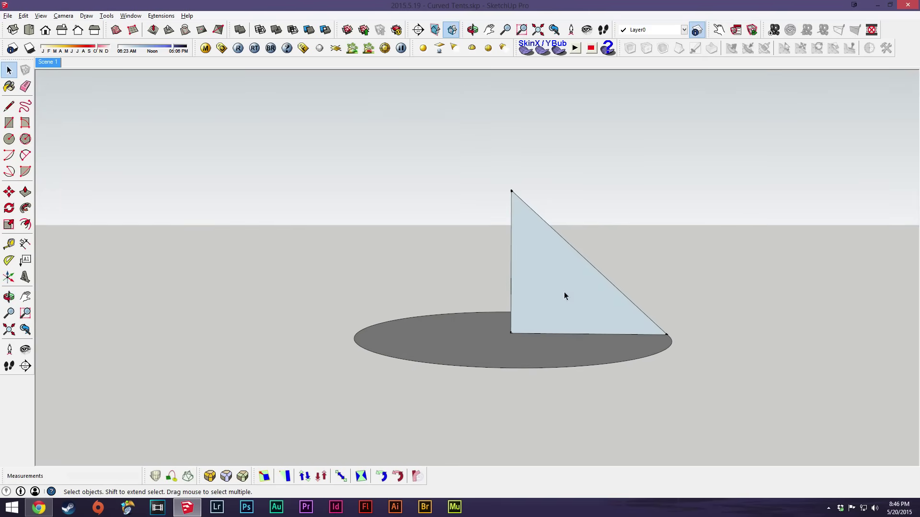
pyautogui.moveTo(565, 292); pyautogui.dragTo(533, 308, button='middle')
pyautogui.moveTo(531, 235); pyautogui.dragTo(515, 250, button='middle')
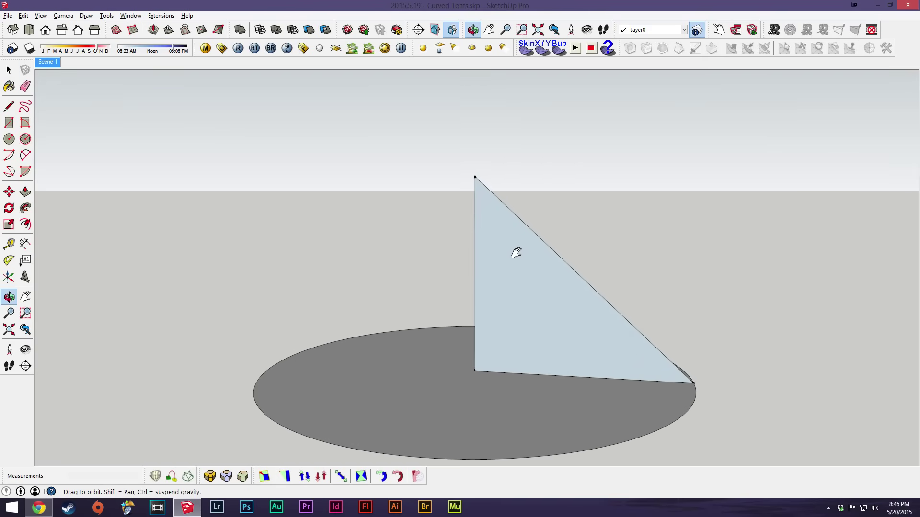
pyautogui.press('a')
pyautogui.click(693, 384)
pyautogui.click(474, 177)
pyautogui.press('space')
# Draw a short horizontal line outward from a point on the sloped edge just below the triangle's apex
pyautogui.scroll(3, 477, 176)
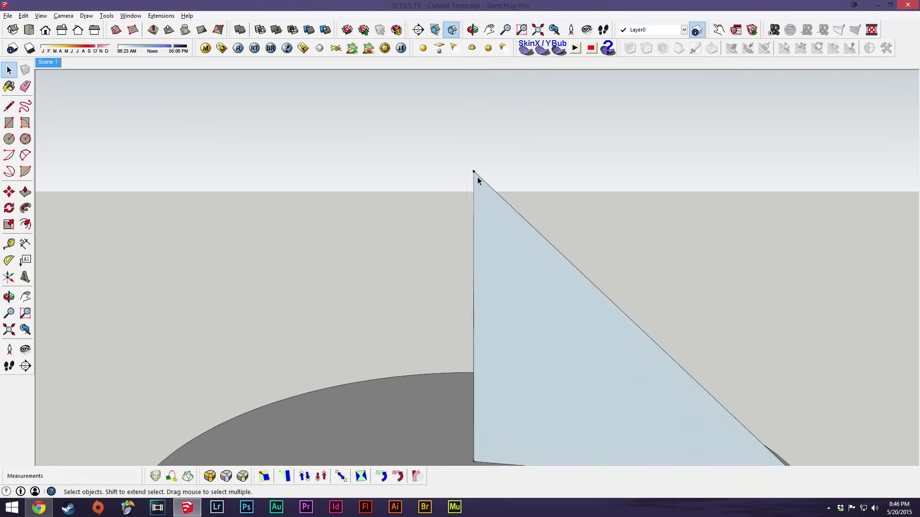
pyautogui.moveTo(472, 182); pyautogui.dragTo(488, 211, button='middle')
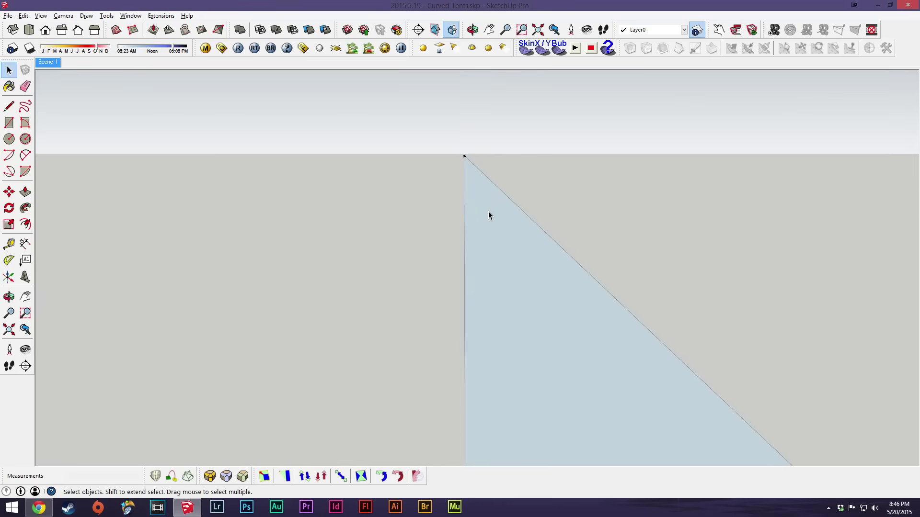
pyautogui.press('l')
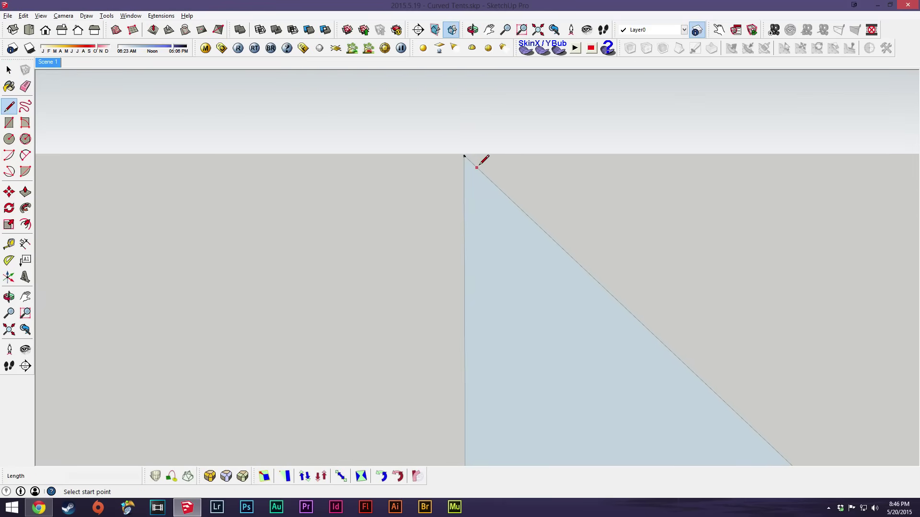
pyautogui.click(509, 169)
pyautogui.press('space')
# Draw an inward-bulging arc on the triangle from the short line's start point to the corner on the circle
pyautogui.press('a')
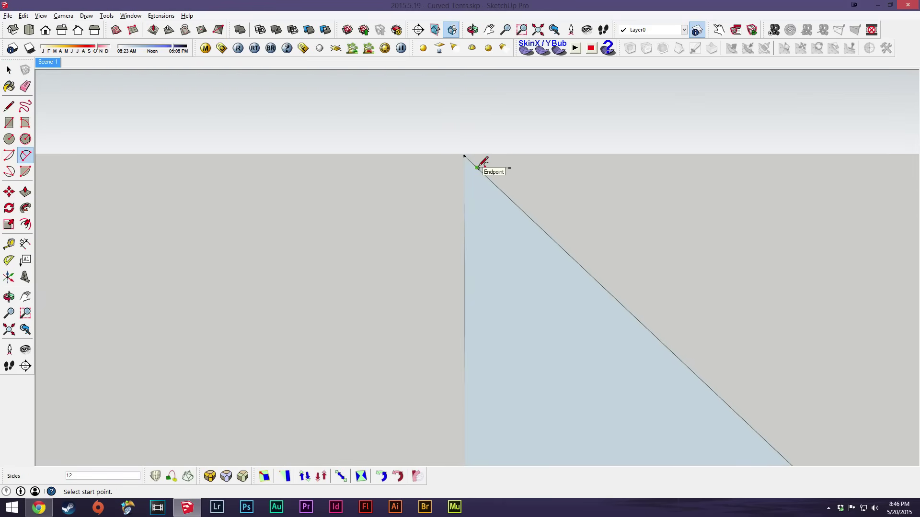
pyautogui.click(478, 167)
pyautogui.moveTo(477, 167); pyautogui.dragTo(414, 235, button='middle')
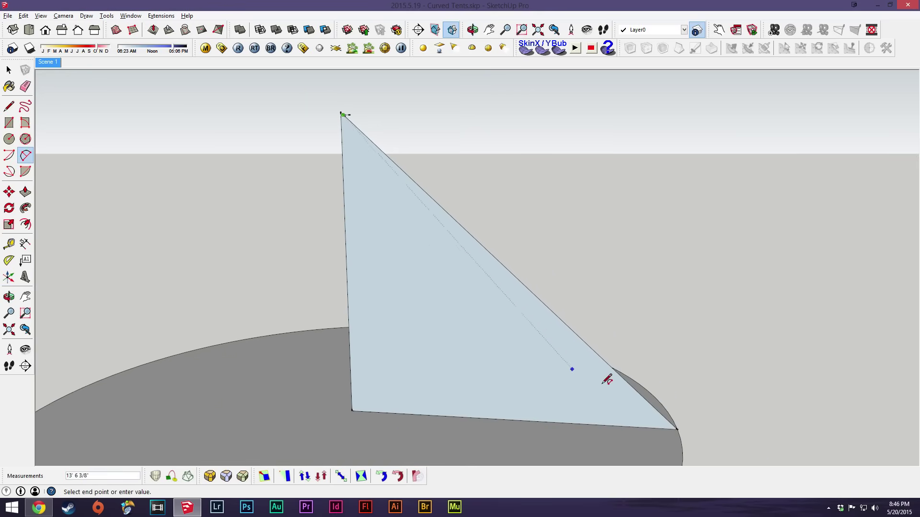
pyautogui.click(677, 429)
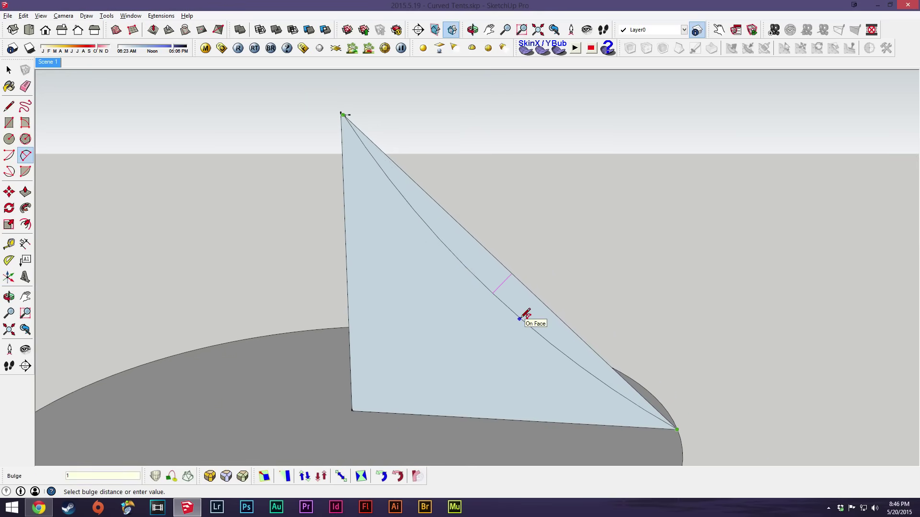
pyautogui.click(523, 318)
pyautogui.press('space')
# Erase the straight sloped edge outside the arc and the short horizontal helper line near the apex
pyautogui.press('e')
pyautogui.click(397, 162)
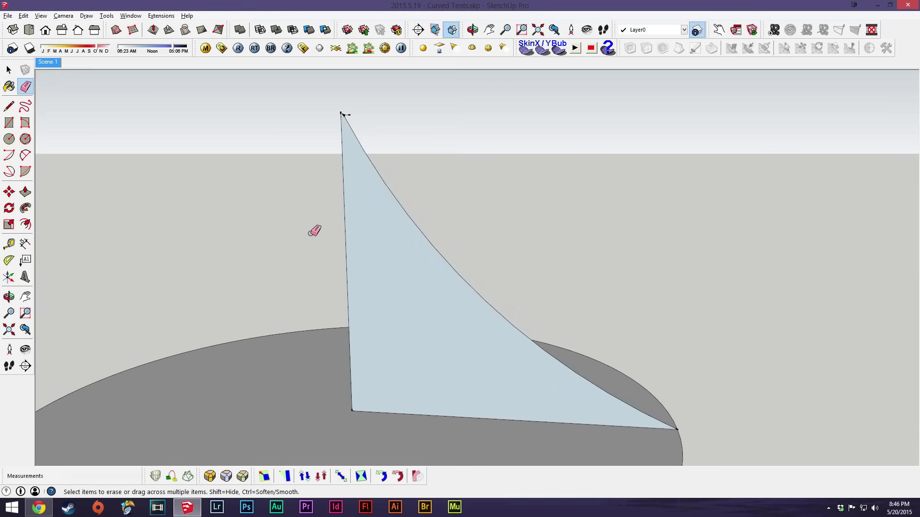
pyautogui.scroll(6, 437, 214)
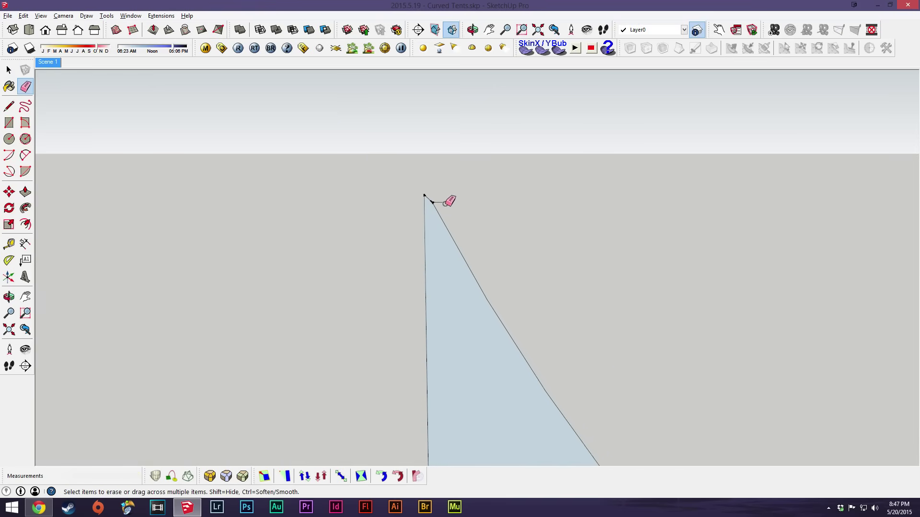
pyautogui.scroll(2, 433, 214)
pyautogui.moveTo(433, 213); pyautogui.dragTo(433, 237, button='middle')
pyautogui.press('space')
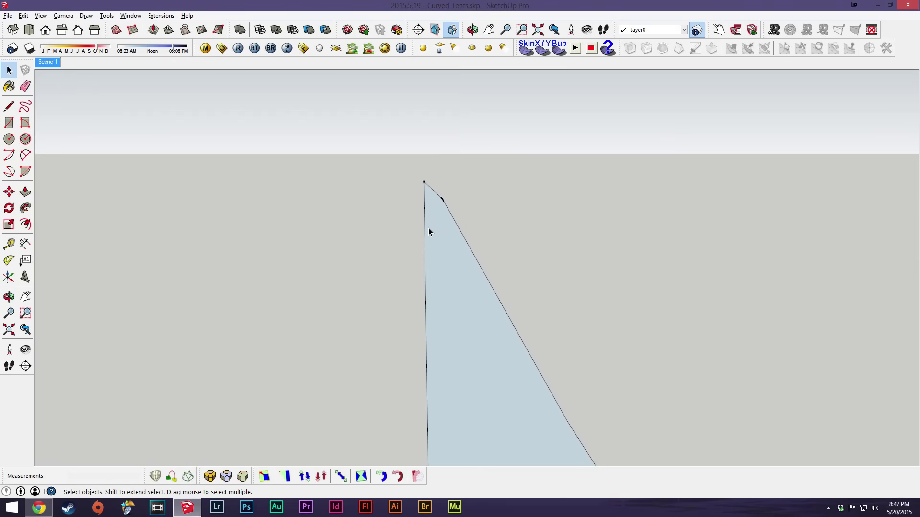
pyautogui.press('l')
pyautogui.click(442, 199)
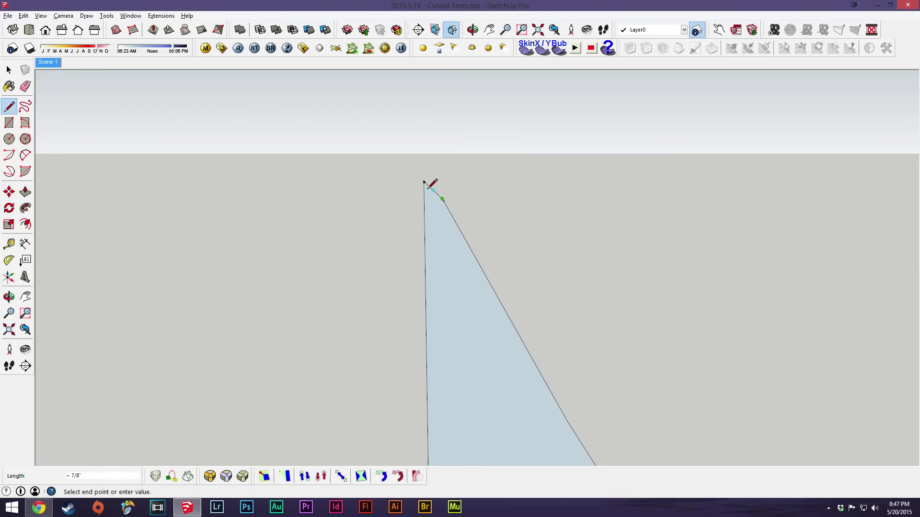
pyautogui.press('space')
# Draw a short vertical helper line up from the arc's upper end and connect its top to the apex
pyautogui.moveTo(437, 181); pyautogui.dragTo(434, 200, button='middle')
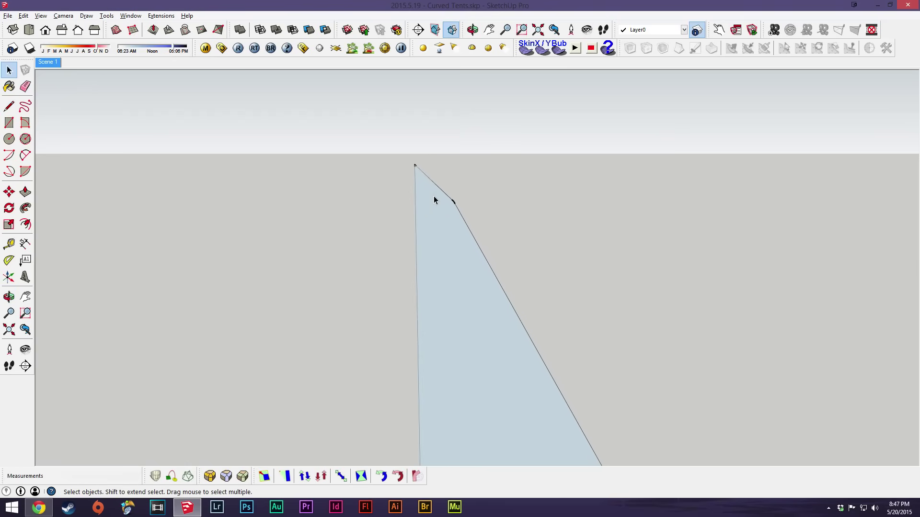
pyautogui.press('l')
pyautogui.click(453, 201)
pyautogui.click(453, 131)
pyautogui.click(415, 165)
pyautogui.press('space')
# Round the tip with an outward-bulging arc from the apex to the long arc's upper end, and erase the surrounding straight lines
pyautogui.press('a')
pyautogui.click(415, 165)
pyautogui.click(453, 200)
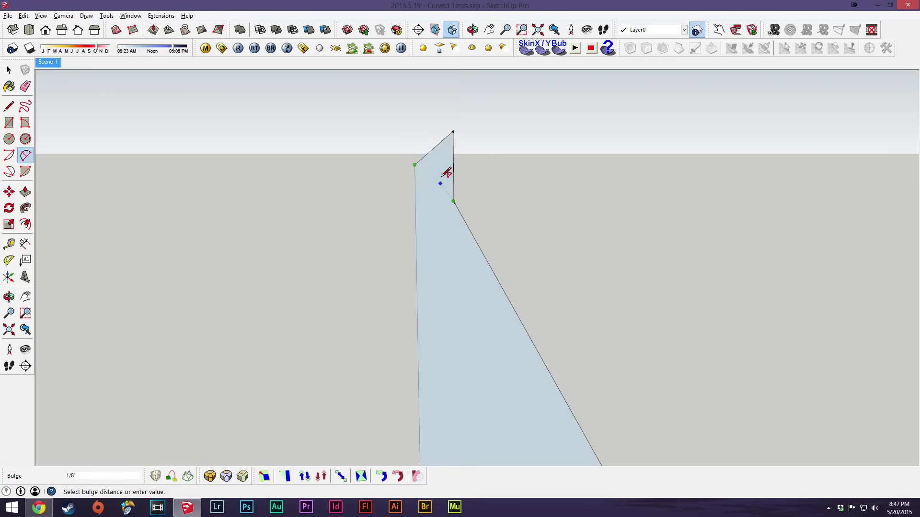
pyautogui.press('e')
pyautogui.moveTo(453, 178); pyautogui.dragTo(428, 146)
pyautogui.click(439, 187)
# Scale the small tip arc down slightly in height so the top of the profile is flatter
pyautogui.scroll(-3, 444, 215)
pyautogui.scroll(5, 438, 204)
pyautogui.press('m')
pyautogui.press('space')
pyautogui.click(447, 177)
pyautogui.press('s')
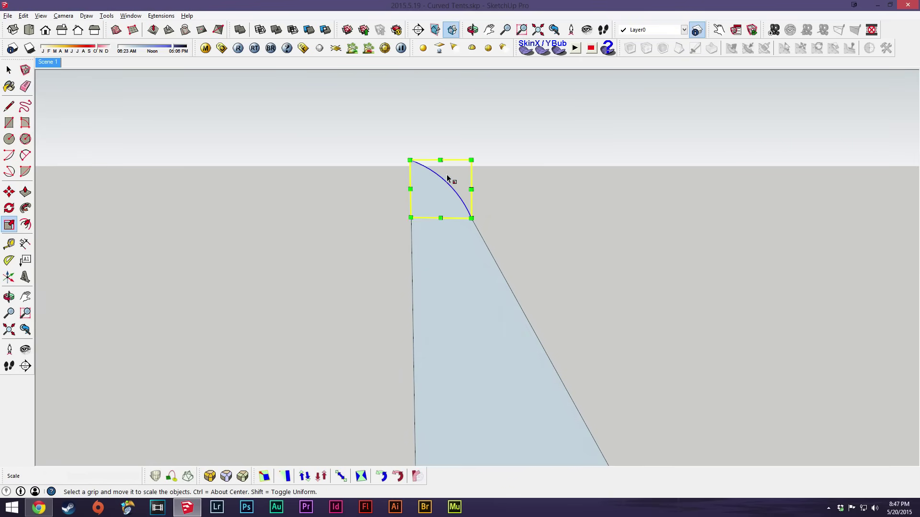
pyautogui.moveTo(440, 161); pyautogui.dragTo(439, 168)
pyautogui.press('space')
# Sweep the curved triangular profile once around the circle's edge with Follow Me to form the round tent
pyautogui.keyDown('shift'); pyautogui.moveTo(510, 230); pyautogui.dragTo(485, 191, button='middle'); pyautogui.keyUp('shift')
pyautogui.scroll(-10, 424, 201)
pyautogui.scroll(-5, 416, 192)
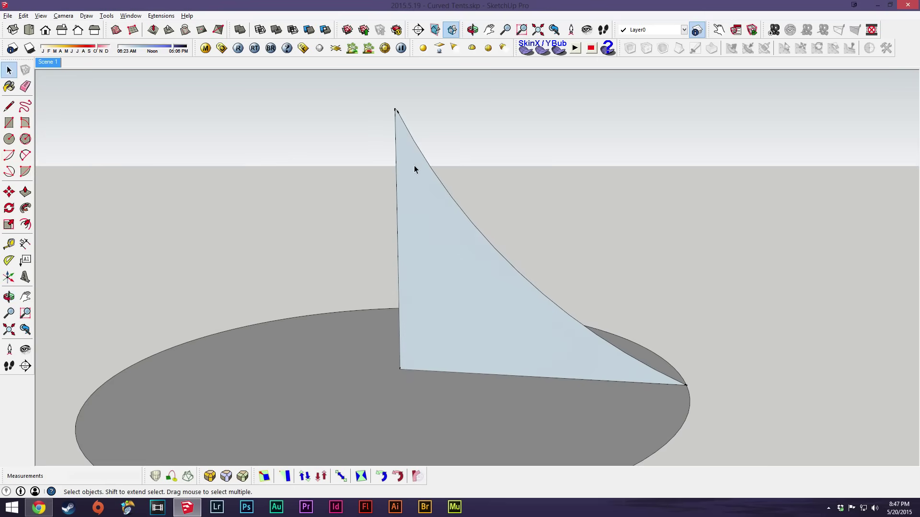
pyautogui.moveTo(423, 201); pyautogui.dragTo(427, 287, button='middle')
pyautogui.click(417, 244)
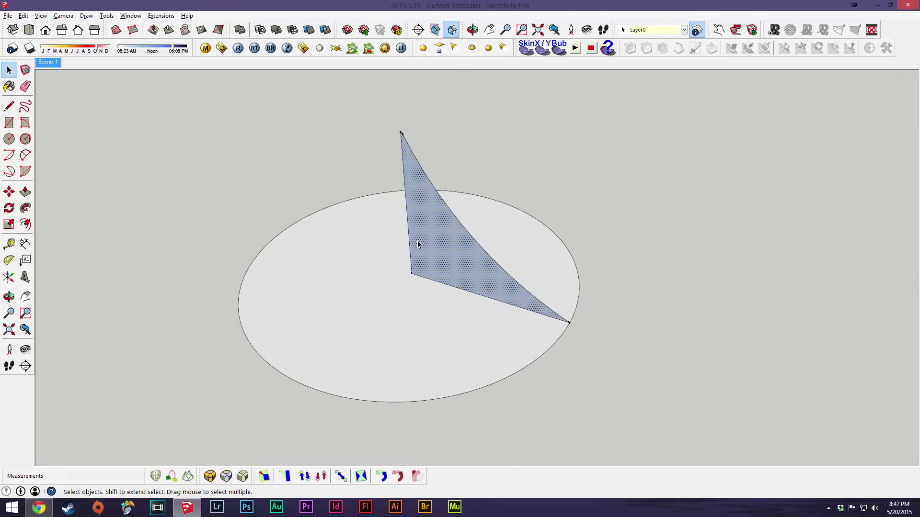
pyautogui.click(26, 208)
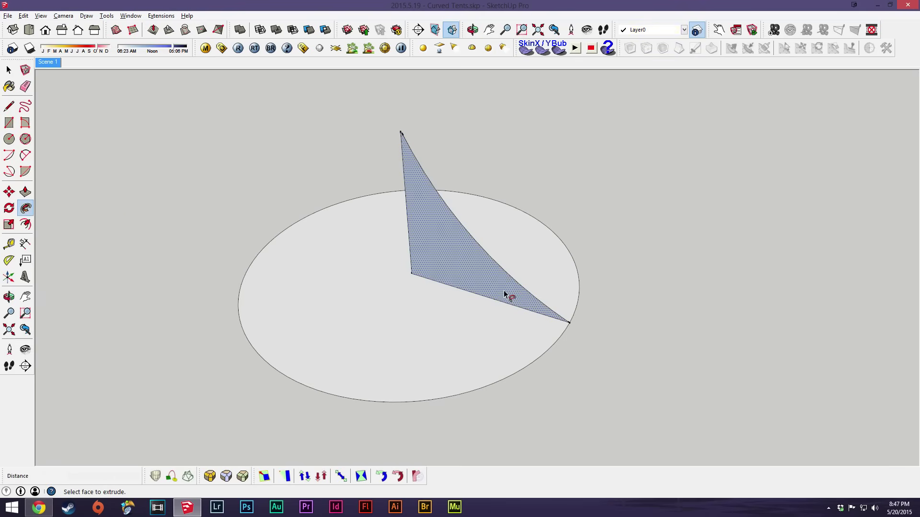
pyautogui.moveTo(503, 292); pyautogui.dragTo(544, 335)
pyautogui.moveTo(527, 304); pyautogui.dragTo(573, 323)
pyautogui.press('space')
# Finish the Follow Me sweep of the curved profile around the circle's full edge
pyautogui.moveTo(579, 344); pyautogui.dragTo(412, 222, button='middle')
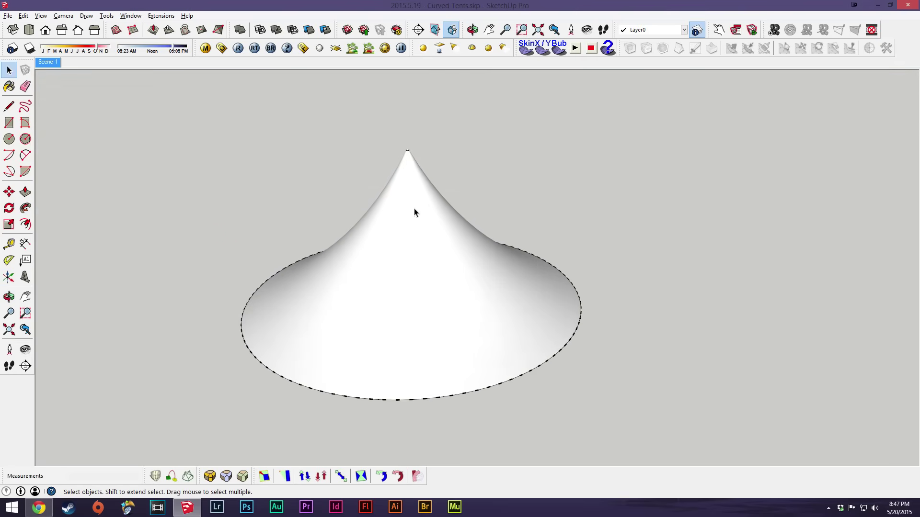
pyautogui.scroll(5, 407, 146)
pyautogui.scroll(-8, 413, 163)
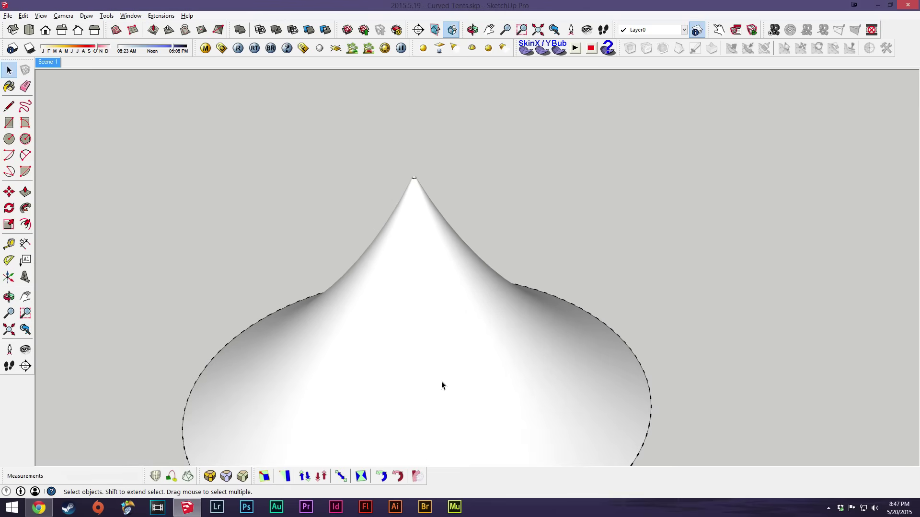
pyautogui.moveTo(442, 378); pyautogui.dragTo(452, 295, button='middle')
# Display hidden geometry to examine the round tent's segments, and turn that display off again
pyautogui.click(41, 16)
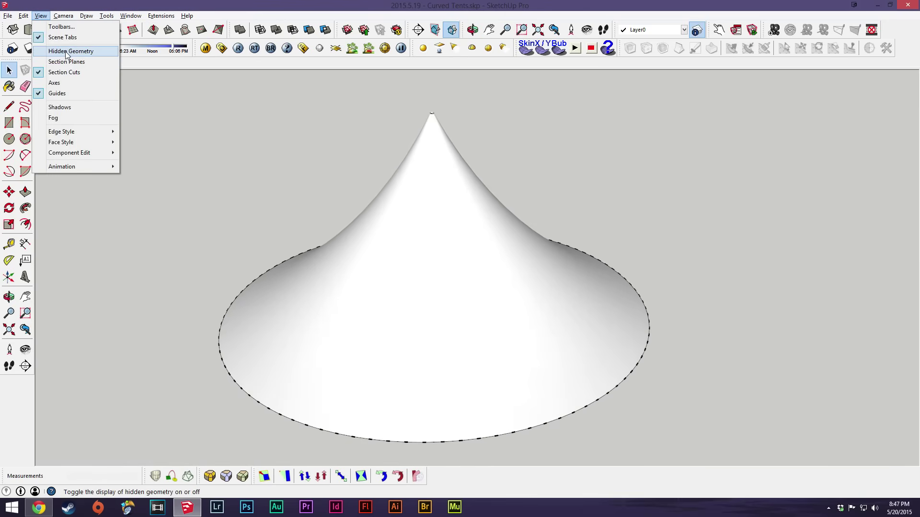
pyautogui.click(70, 50)
pyautogui.moveTo(515, 283); pyautogui.dragTo(361, 367, button='middle')
pyautogui.moveTo(275, 250); pyautogui.dragTo(426, 218, button='middle')
pyautogui.scroll(-3, 427, 218)
pyautogui.moveTo(478, 276); pyautogui.dragTo(508, 278, button='middle')
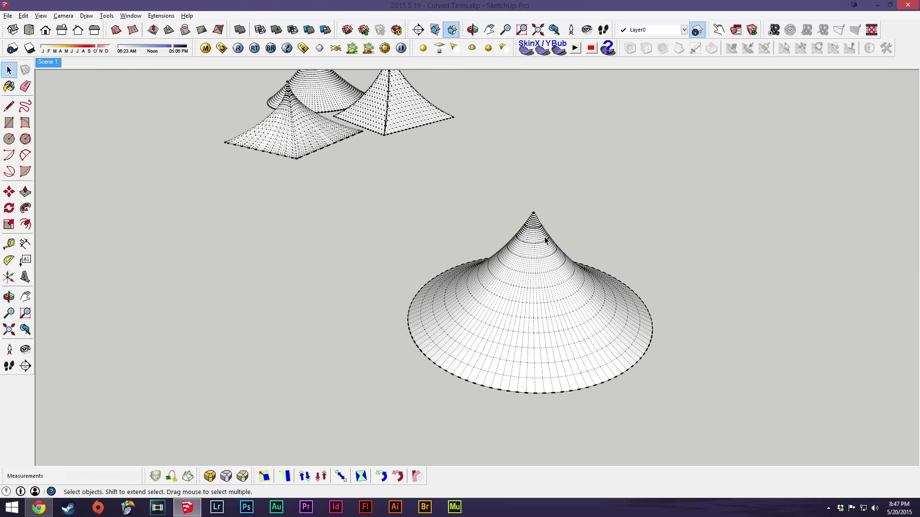
pyautogui.moveTo(545, 237); pyautogui.dragTo(343, 288, button='middle')
pyautogui.click(23, 15)
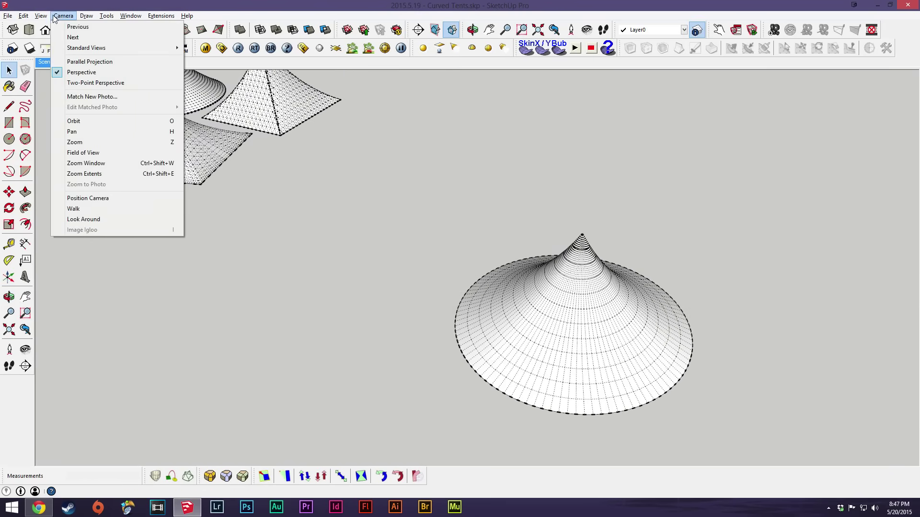
pyautogui.moveTo(41, 16)
pyautogui.click(71, 51)
# Draw a 20' by 20' square on the ground beside the round tent
pyautogui.moveTo(479, 316); pyautogui.dragTo(163, 285, button='middle')
pyautogui.click(9, 122)
pyautogui.click(441, 229)
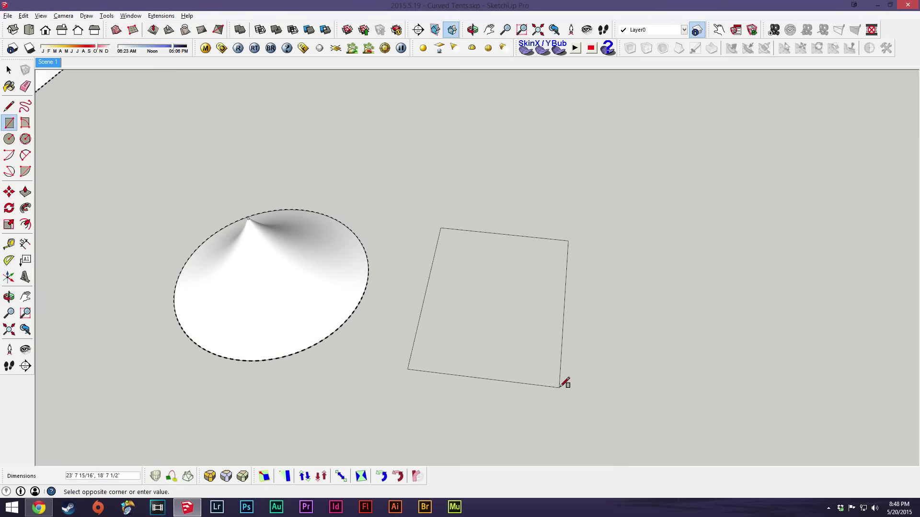
pyautogui.write("20',20'")
pyautogui.press('Return')
# Divide the square in half with a line between the midpoints of two opposite edges
pyautogui.press('space')
pyautogui.click(507, 290)
pyautogui.press('l')
pyautogui.click(492, 353)
pyautogui.click(508, 235)
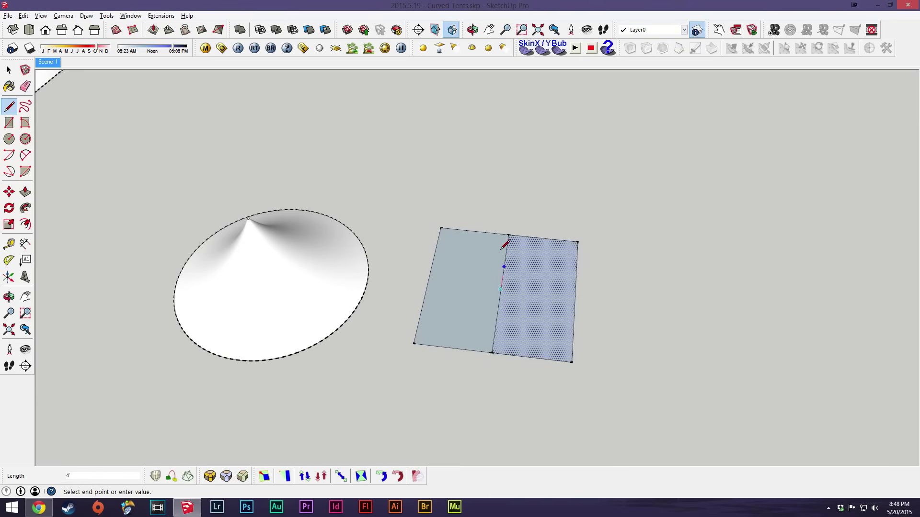
# Draw a vertical line up from the square's center and connect its top to the dividing line's end to form an upright triangle
pyautogui.moveTo(503, 212); pyautogui.dragTo(625, 171, button='middle')
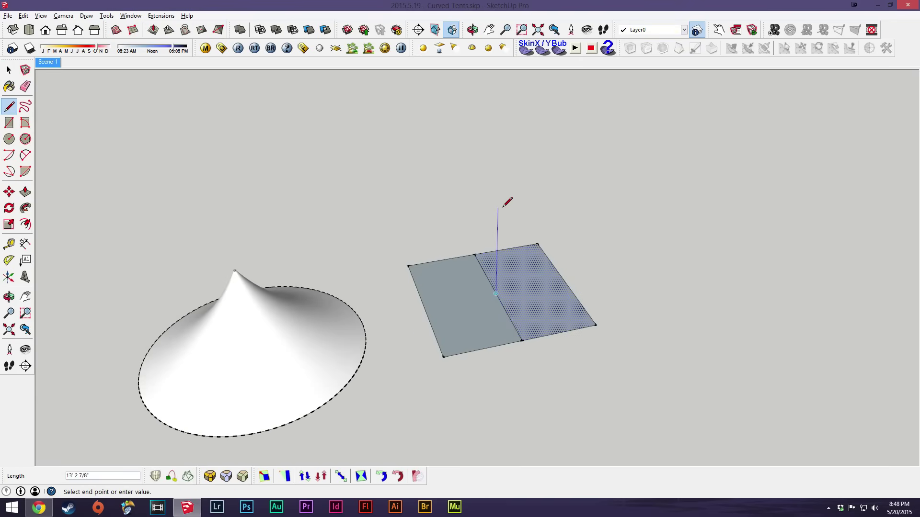
pyautogui.moveTo(503, 204); pyautogui.dragTo(659, 267, button='middle')
pyautogui.scroll(5, 487, 288)
pyautogui.click(567, 392)
pyautogui.press('space')
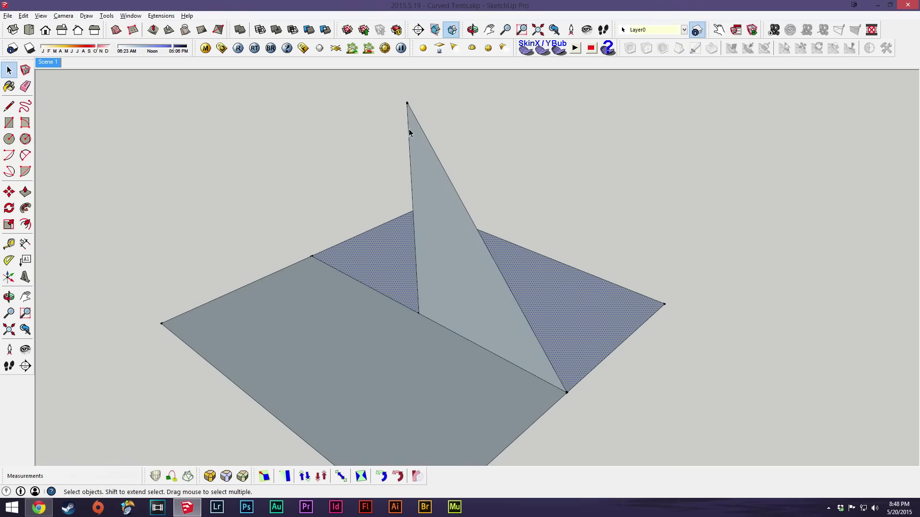
# Draw an inward-bulging arc from the triangle's base end to its apex on the face, with a bulge of about 1'6"
pyautogui.press('a')
pyautogui.click(567, 392)
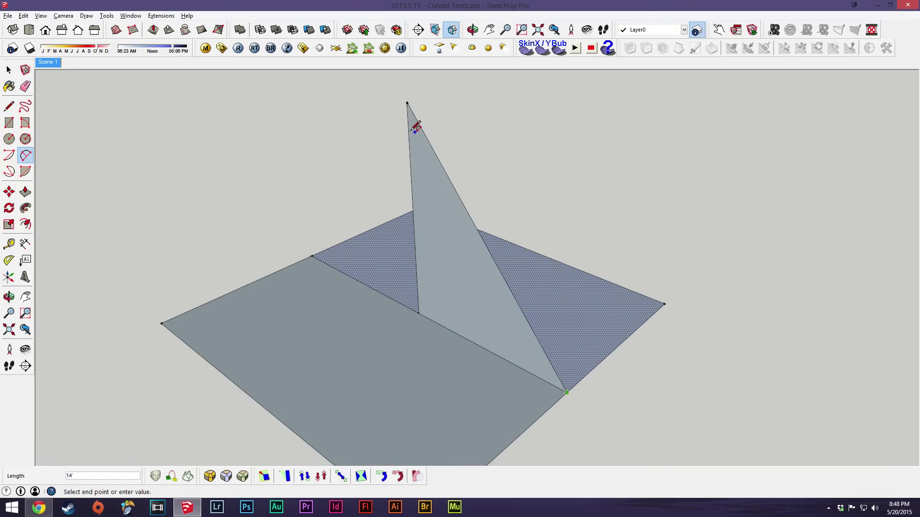
pyautogui.click(406, 102)
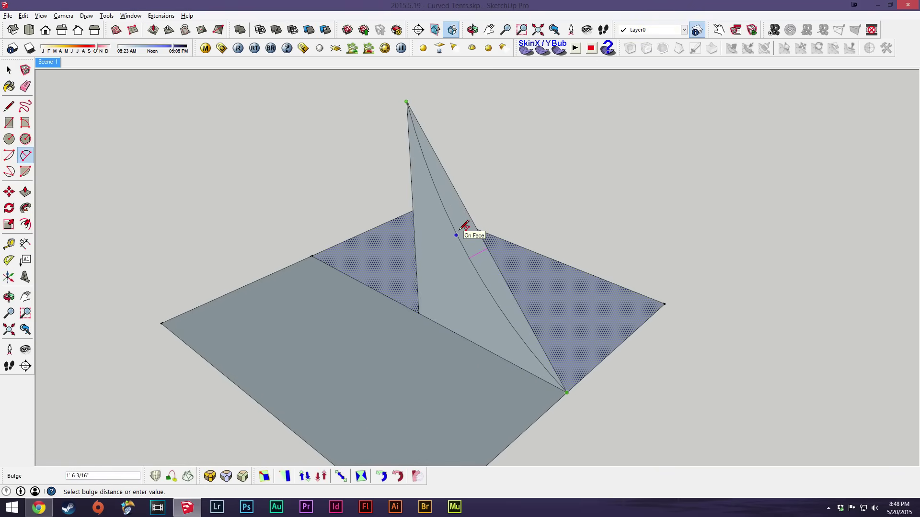
pyautogui.click(461, 229)
pyautogui.press('space')
# Erase the triangle's straight slanted edge and the half of the dividing line outside the profile
pyautogui.press('e')
pyautogui.moveTo(497, 246)
pyautogui.mouseDown(button='middle')
pyautogui.moveTo(546, 273)
pyautogui.moveTo(476, 290)
pyautogui.mouseUp(button='middle')
pyautogui.moveTo(472, 292); pyautogui.dragTo(455, 292)
pyautogui.scroll(-3, 518, 289)
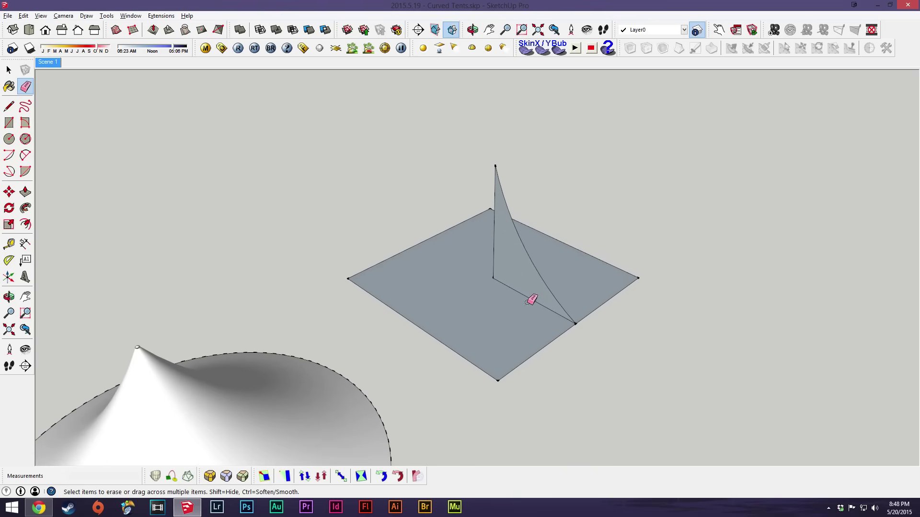
# Try sweeping the curved profile around the square's edges with Follow Me, and undo the sweep
pyautogui.scroll(2, 534, 307)
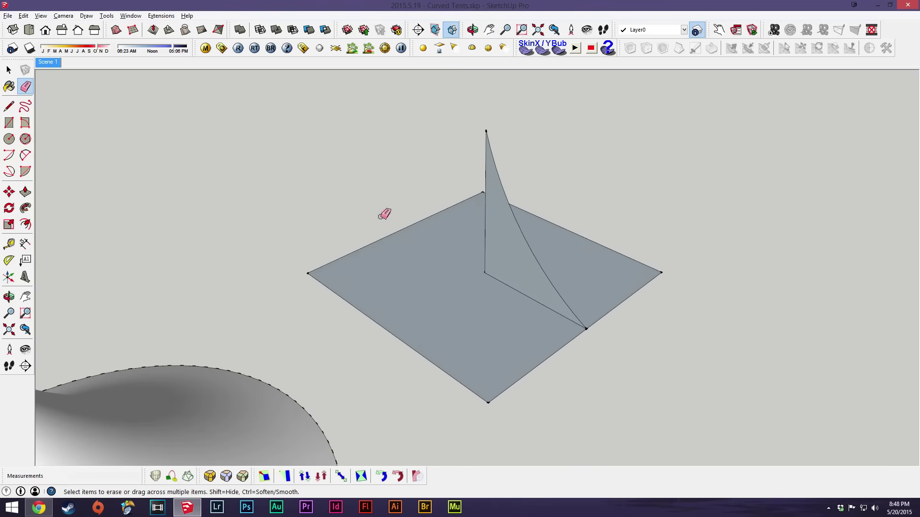
pyautogui.click(25, 207)
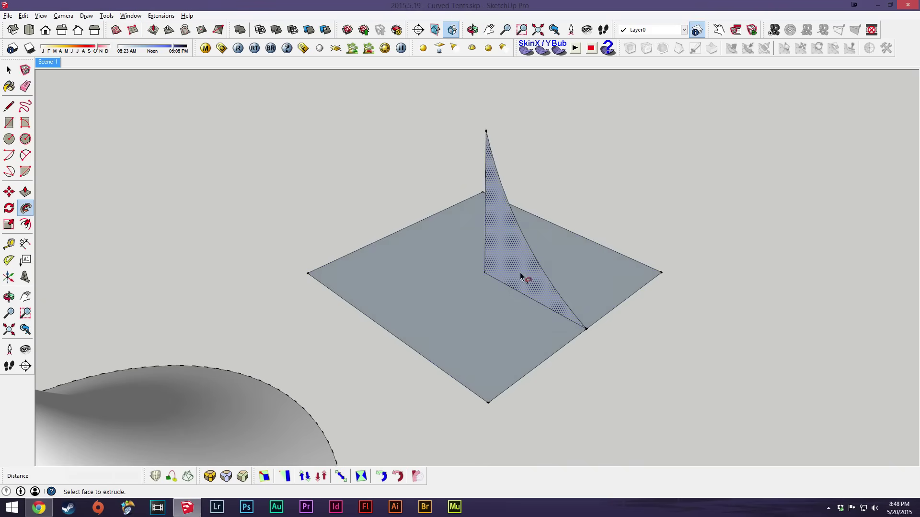
pyautogui.moveTo(521, 277)
pyautogui.mouseDown()
pyautogui.moveTo(577, 325)
pyautogui.moveTo(505, 384)
pyautogui.moveTo(403, 343)
pyautogui.moveTo(315, 277)
pyautogui.moveTo(438, 220)
pyautogui.moveTo(575, 232)
pyautogui.moveTo(651, 288)
pyautogui.moveTo(591, 333)
pyautogui.mouseUp()
pyautogui.press('space')
pyautogui.moveTo(600, 353); pyautogui.dragTo(553, 289, button='middle')
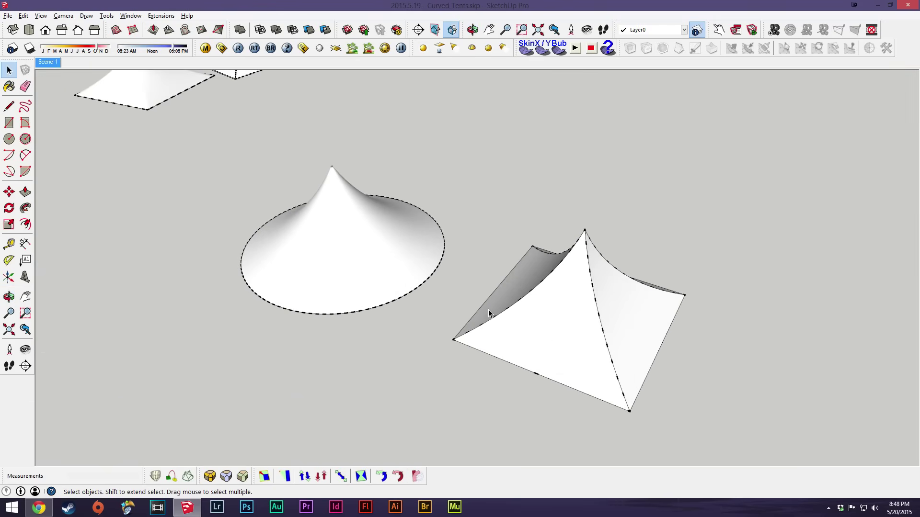
pyautogui.moveTo(413, 317); pyautogui.dragTo(511, 300, button='middle')
pyautogui.hotkey('ctrl', 'z')
pyautogui.moveTo(521, 242); pyautogui.dragTo(471, 321, button='middle')
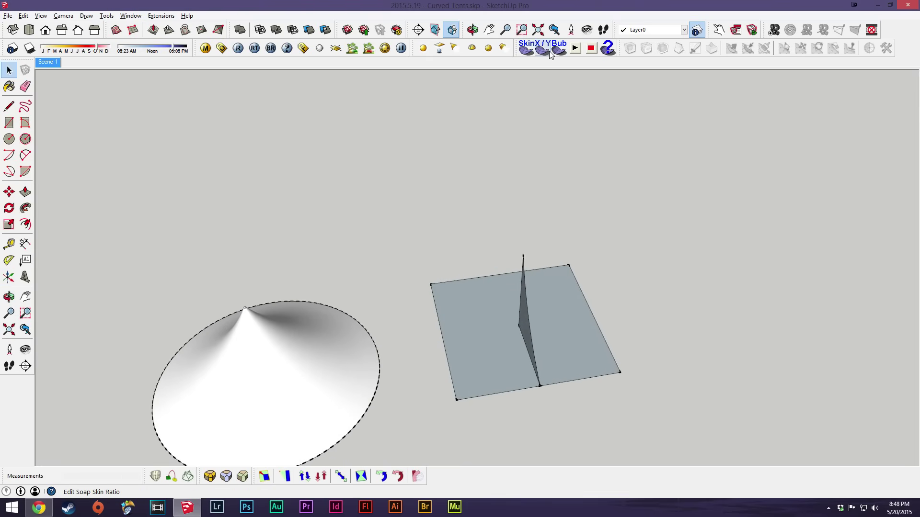
# Search the Extension Warehouse for "soap" and open the Soap Skin & Bubble page
pyautogui.click(130, 16)
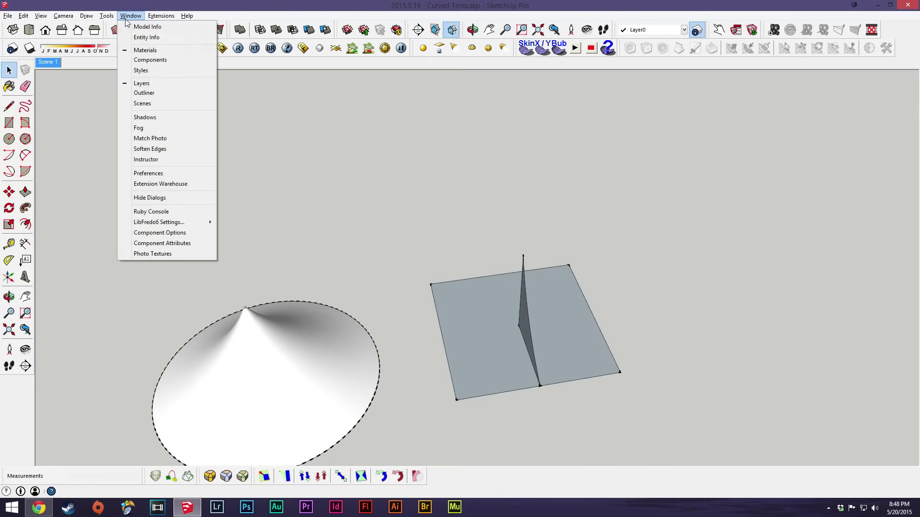
pyautogui.click(153, 186)
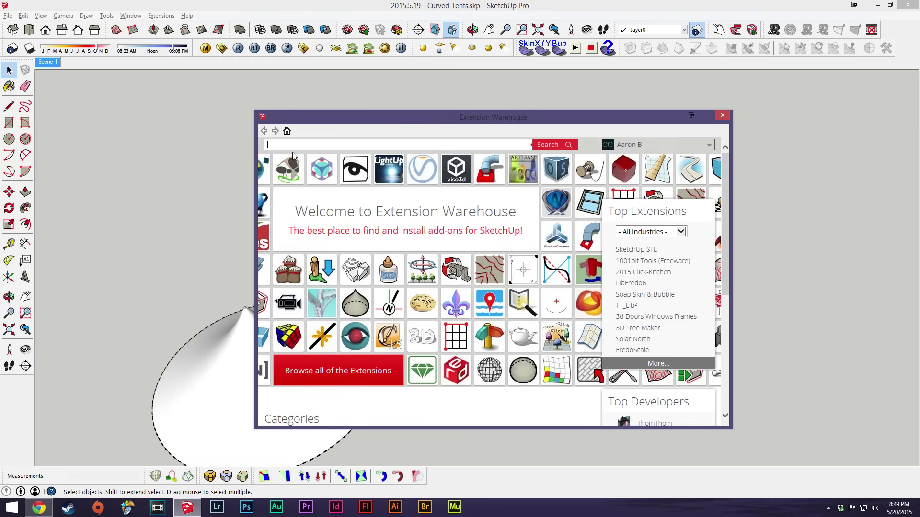
pyautogui.write('soap')
pyautogui.press('Return')
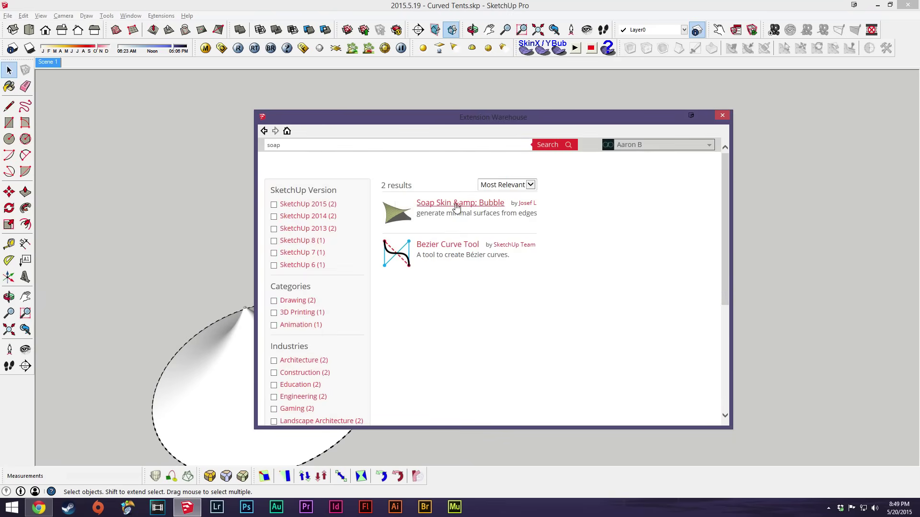
pyautogui.click(461, 206)
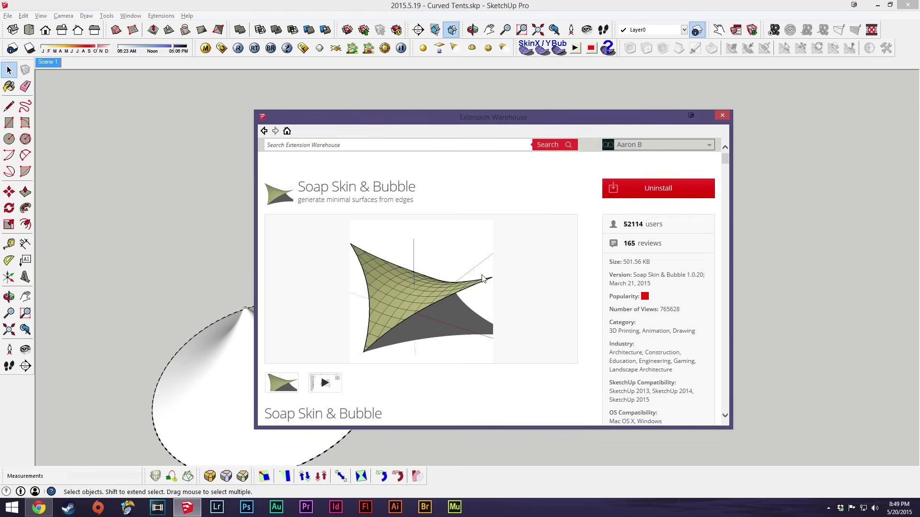
# Examine the Soap Skin & Bubble page's details, description and demo time limit, and close the Extension Warehouse
pyautogui.scroll(-1, 526, 273)
pyautogui.scroll(-2, 525, 273)
pyautogui.scroll(3, 641, 202)
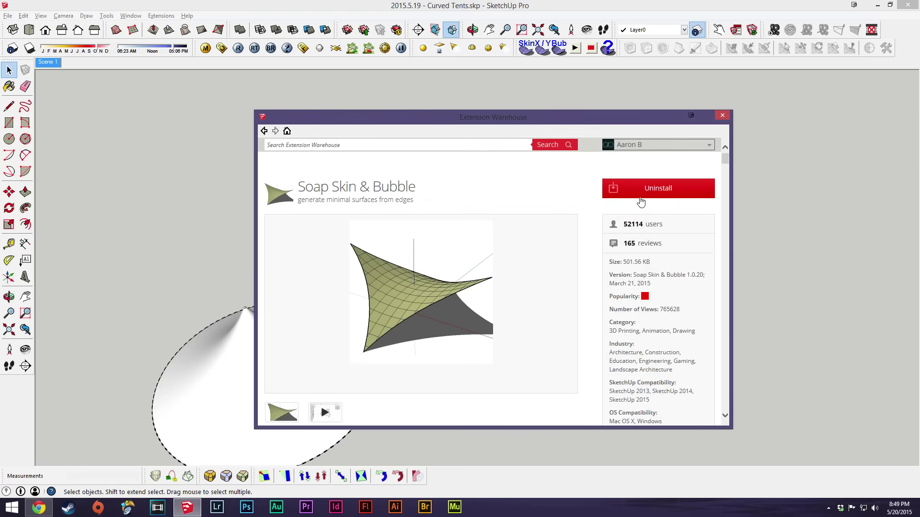
pyautogui.scroll(-3, 514, 281)
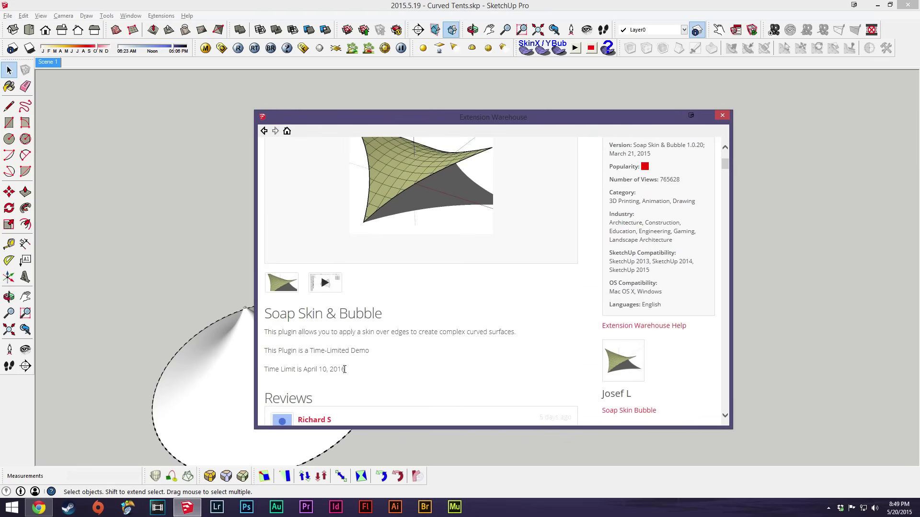
pyautogui.tripleClick(324, 369)
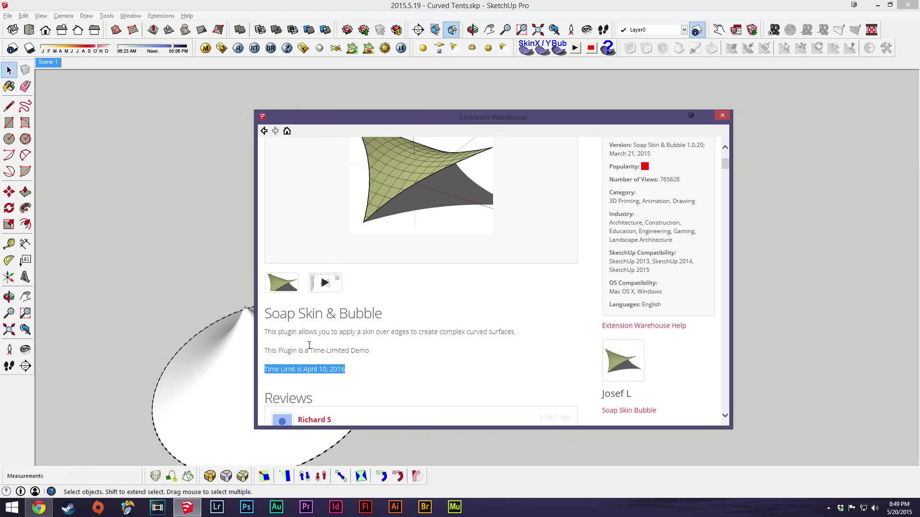
pyautogui.click(375, 370)
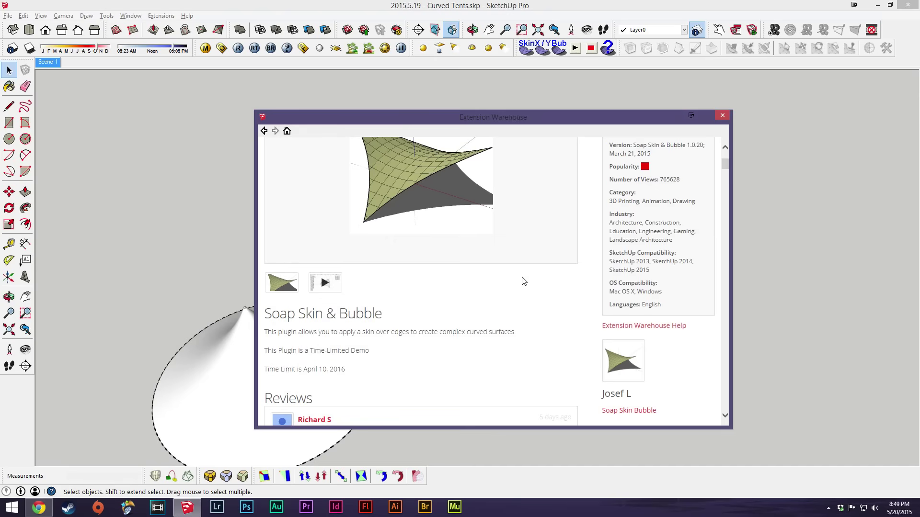
pyautogui.scroll(1, 524, 281)
pyautogui.scroll(2, 497, 255)
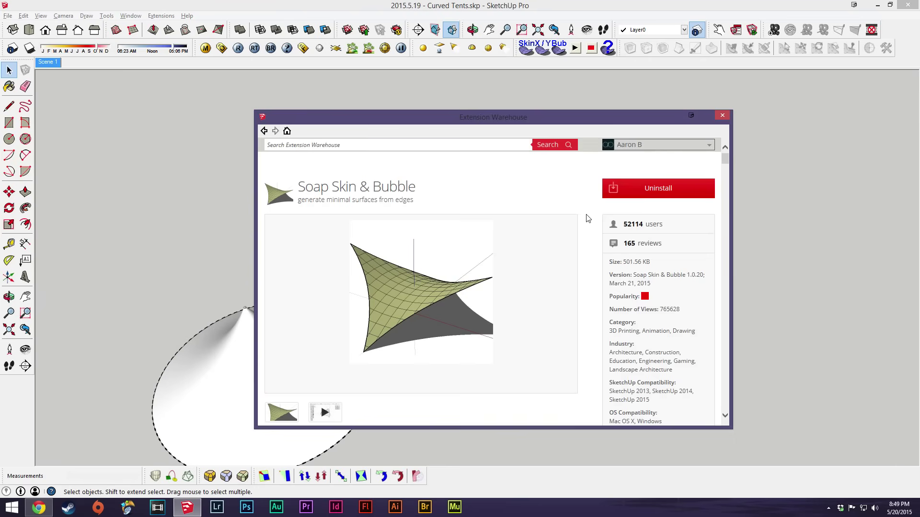
pyautogui.click(722, 116)
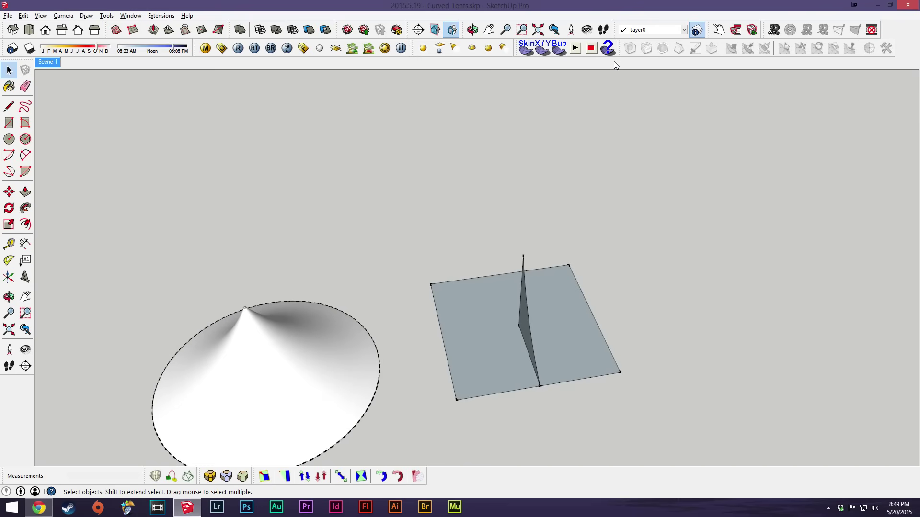
# Draw straight lines from the apex to two adjacent corners of the square, forming a sloping triangular face
pyautogui.moveTo(527, 356); pyautogui.dragTo(507, 298, button='middle')
pyautogui.moveTo(509, 243); pyautogui.dragTo(412, 393, button='middle')
pyautogui.press('l')
pyautogui.click(565, 239)
pyautogui.click(464, 414)
pyautogui.press('Escape')
pyautogui.click(564, 239)
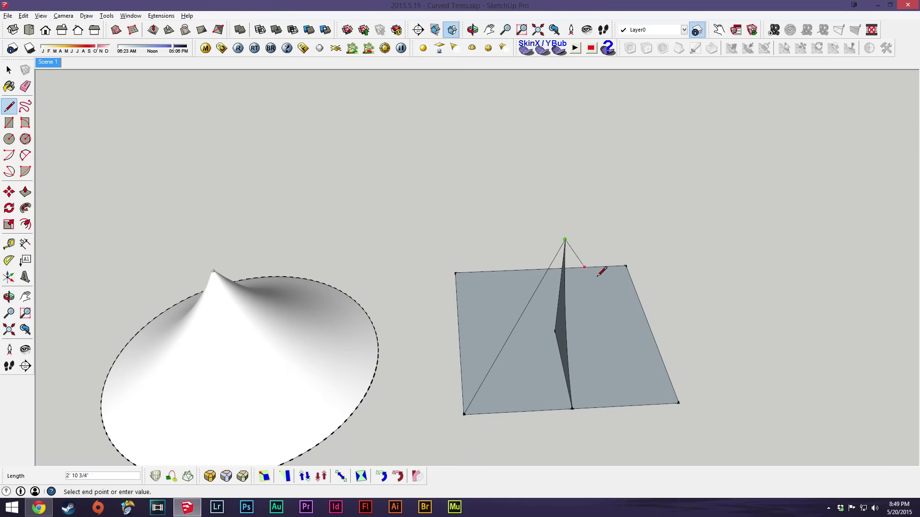
pyautogui.click(678, 403)
pyautogui.press('space')
# Erase the curved profile's arc and the remaining dividing line on the base, keeping the vertical center line
pyautogui.moveTo(605, 357)
pyautogui.mouseDown(button='middle')
pyautogui.moveTo(566, 325)
pyautogui.moveTo(429, 303)
pyautogui.moveTo(486, 223)
pyautogui.mouseUp(button='middle')
pyautogui.press('e')
pyautogui.click(476, 229)
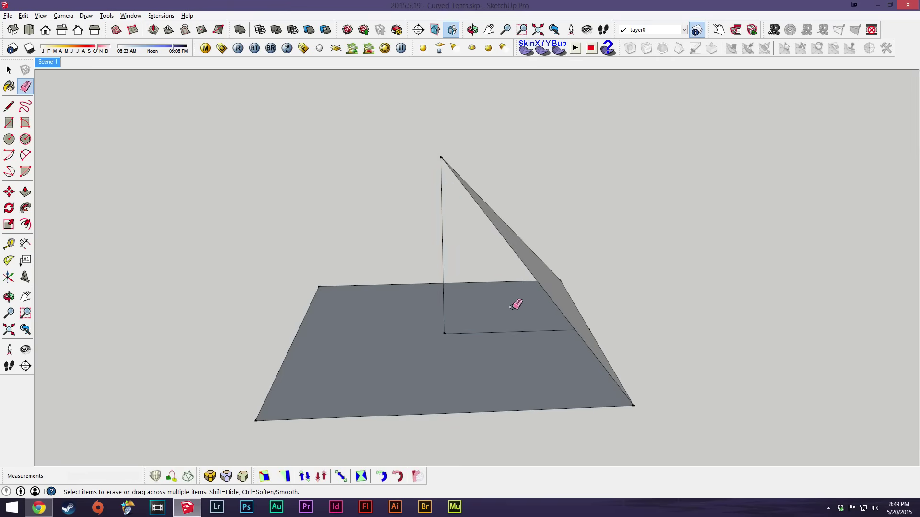
pyautogui.click(507, 331)
pyautogui.moveTo(507, 330)
pyautogui.mouseDown(button='middle')
pyautogui.moveTo(546, 338)
pyautogui.moveTo(508, 350)
pyautogui.mouseUp(button='middle')
# Draw lines between the square's center and the two connected corners to form two upright triangles under the slanted edges
pyautogui.press('l')
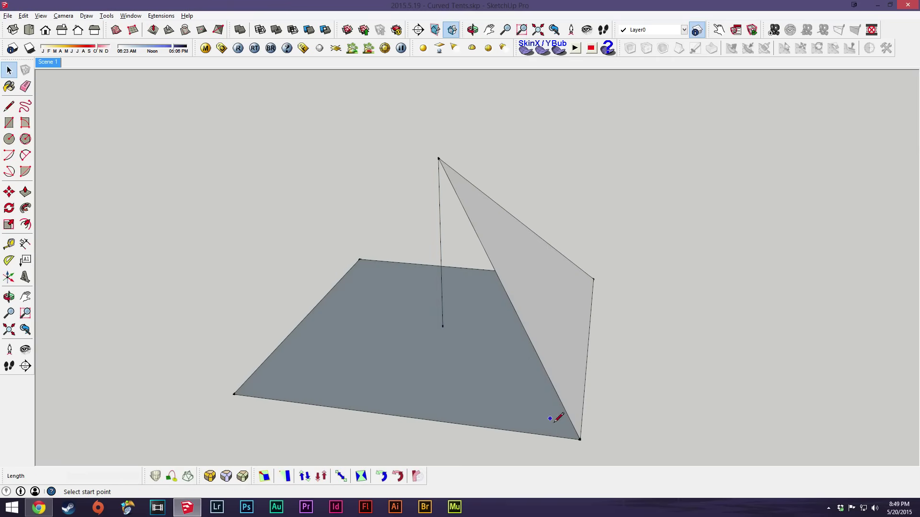
pyautogui.click(581, 438)
pyautogui.click(442, 326)
pyautogui.moveTo(443, 326)
pyautogui.mouseDown(button='middle')
pyautogui.moveTo(858, 353)
pyautogui.moveTo(447, 307)
pyautogui.moveTo(576, 382)
pyautogui.moveTo(521, 403)
pyautogui.mouseUp(button='middle')
pyautogui.click(513, 415)
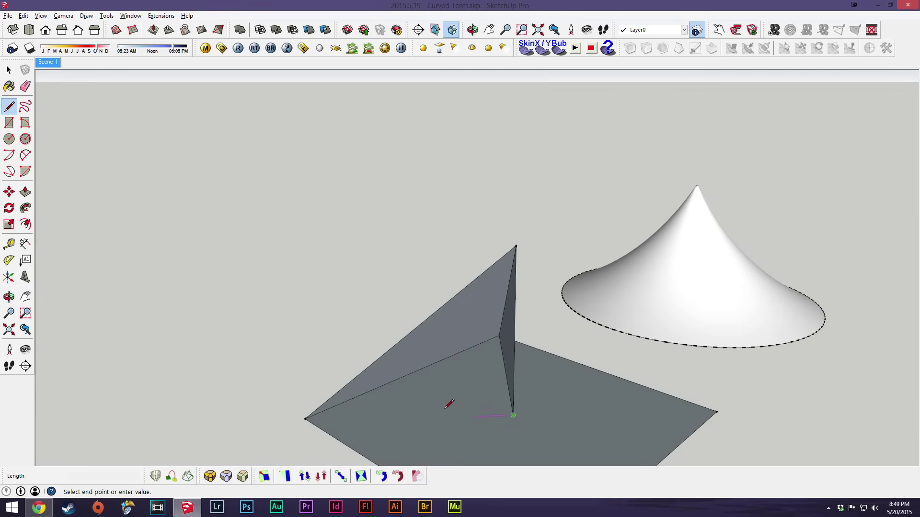
pyautogui.click(306, 419)
pyautogui.press('space')
# Delete the sloping outer face between the two slanted edges to open up the upright triangles
pyautogui.moveTo(306, 418); pyautogui.dragTo(693, 361, button='middle')
pyautogui.click(709, 327)
pyautogui.moveTo(709, 327); pyautogui.dragTo(592, 306, button='middle')
# Try to draw an arc with a 1'6" bulge from the apex to one connected corner of the square
pyautogui.scroll(2, 622, 279)
pyautogui.scroll(2, 604, 257)
pyautogui.press('a')
pyautogui.moveTo(580, 166); pyautogui.dragTo(603, 163, button='middle')
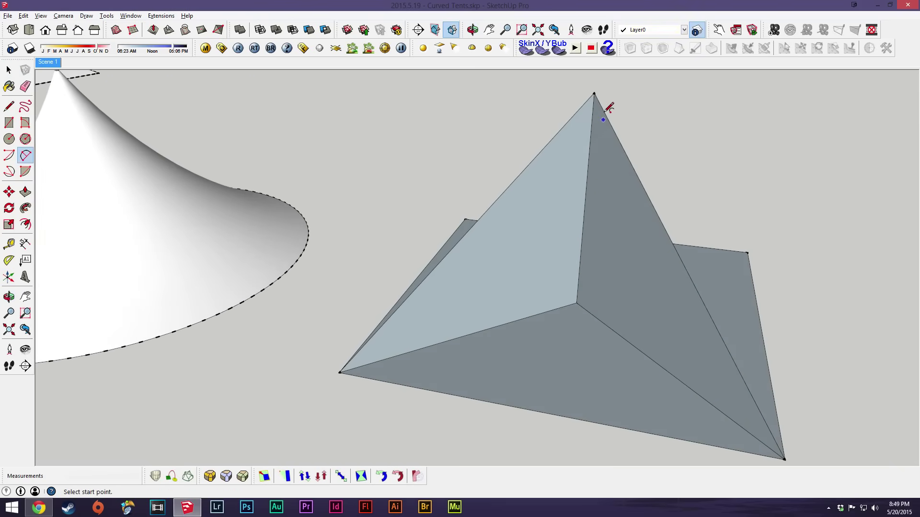
pyautogui.click(594, 92)
pyautogui.click(339, 372)
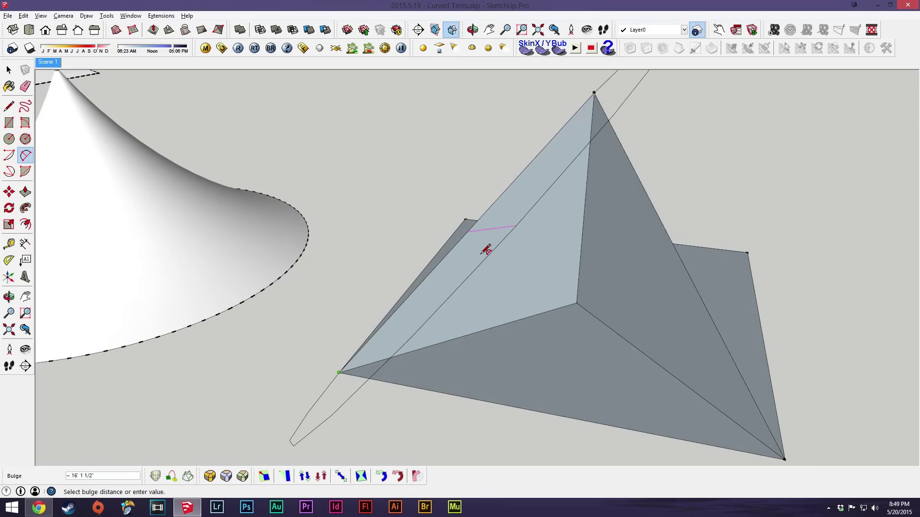
pyautogui.write("1'6")
pyautogui.press('Return')
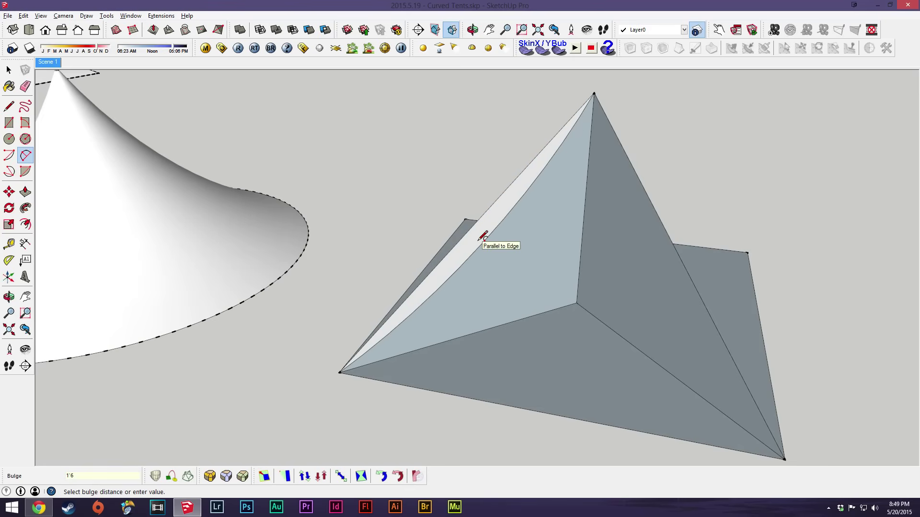
# Draw an inward-bulging arc from the apex to the corner on the upright triangle's face, with a bulge of about 1'5"
pyautogui.moveTo(503, 255); pyautogui.dragTo(637, 173, button='middle')
pyautogui.click(637, 175)
pyautogui.click(367, 421)
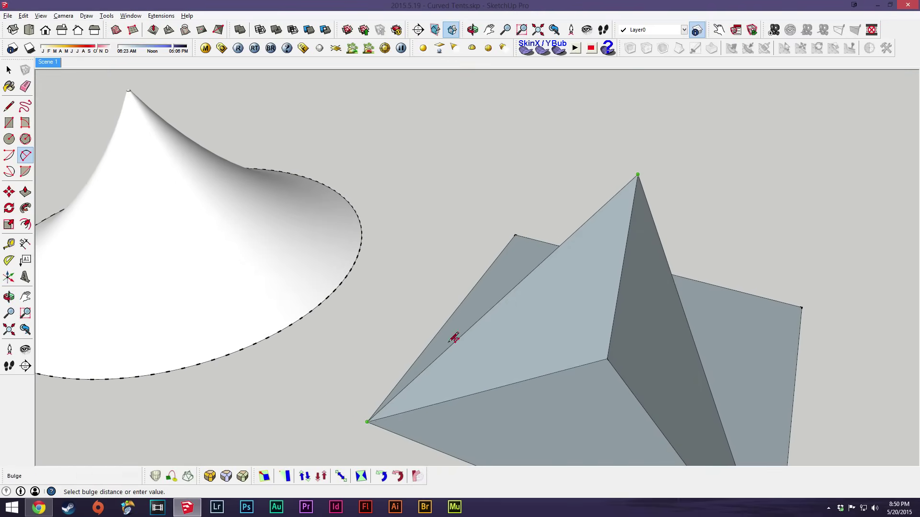
pyautogui.click(540, 294)
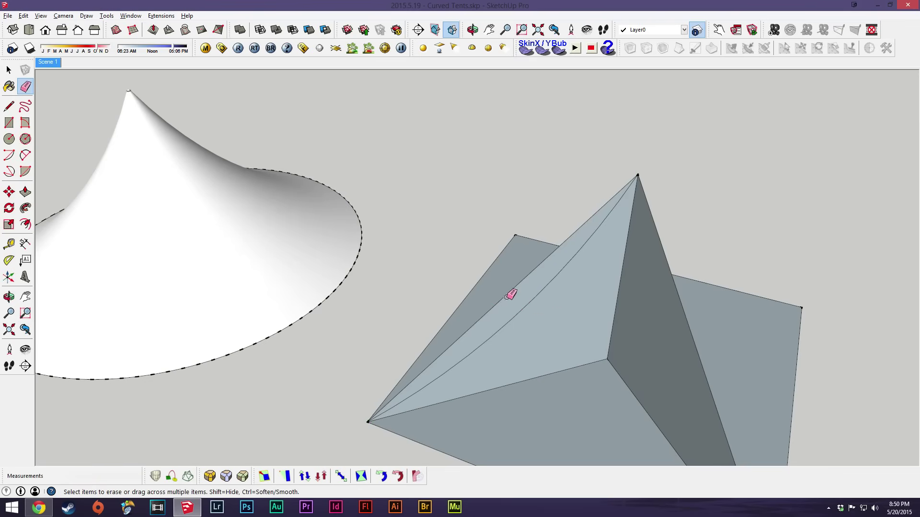
# Erase the straight slanted edge outside the first arc and draw a matching inward arc on the second upright triangle, bulge about 1'7"
pyautogui.moveTo(530, 331)
pyautogui.mouseDown(button='middle')
pyautogui.moveTo(454, 289)
pyautogui.moveTo(622, 289)
pyautogui.moveTo(571, 80)
pyautogui.mouseUp(button='middle')
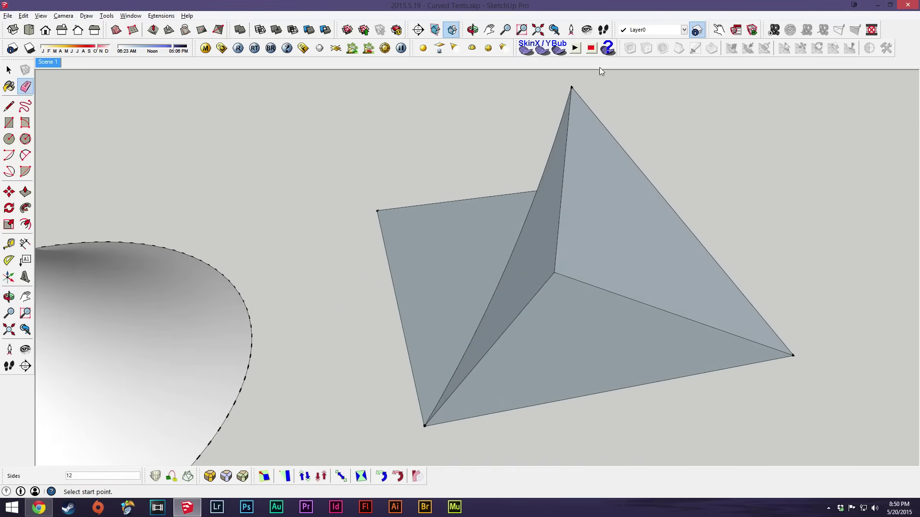
pyautogui.click(571, 87)
pyautogui.click(793, 356)
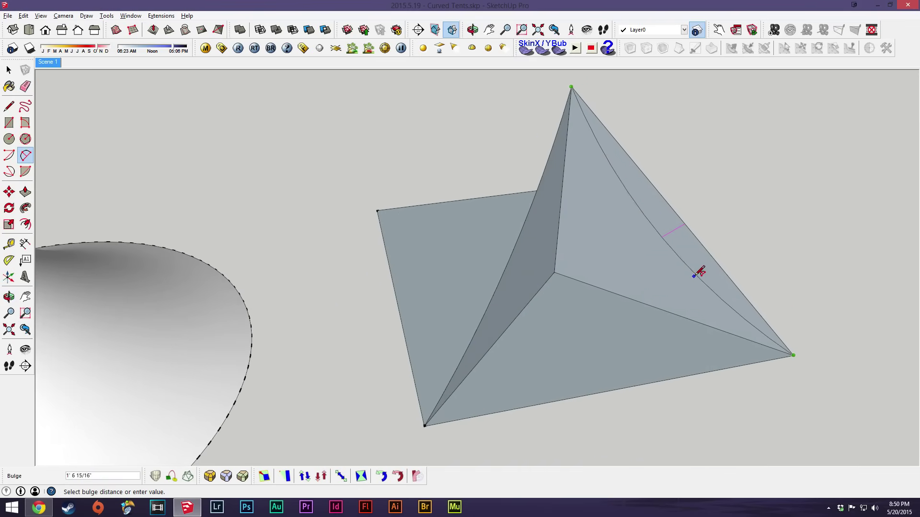
pyautogui.press('Return')
# Erase the straight slanted edge outside the second arc so the upright triangle ends at the curve
pyautogui.press('space')
pyautogui.press('e')
pyautogui.click(679, 216)
pyautogui.moveTo(704, 292)
pyautogui.mouseDown(button='middle')
pyautogui.moveTo(594, 305)
pyautogui.moveTo(376, 240)
pyautogui.mouseUp(button='middle')
pyautogui.moveTo(472, 287)
pyautogui.mouseDown(button='middle')
pyautogui.moveTo(527, 292)
pyautogui.moveTo(526, 316)
pyautogui.moveTo(575, 333)
pyautogui.mouseUp(button='middle')
pyautogui.scroll(-1, 527, 292)
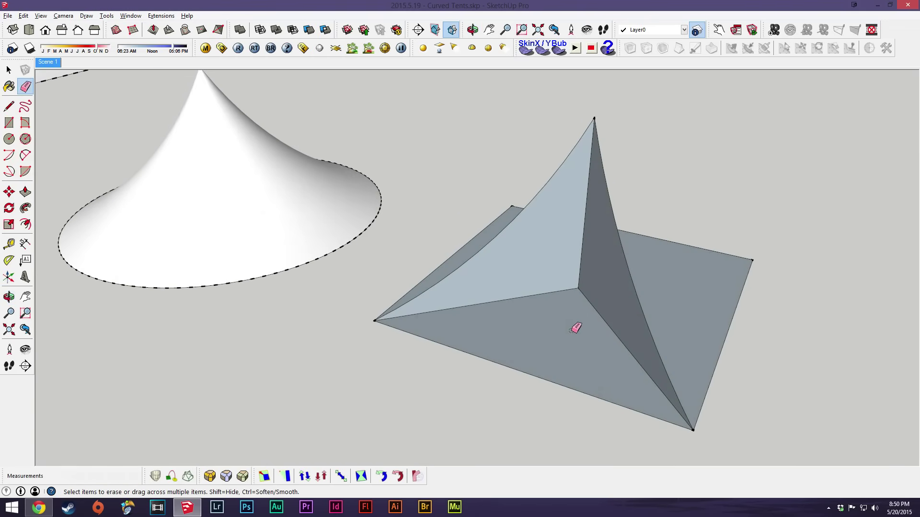
# Erase the upright triangles' lines at the square's center, the square's face and its unneeded sides, keeping only the two arcs and their connecting base edge
pyautogui.click(578, 288)
pyautogui.press('space')
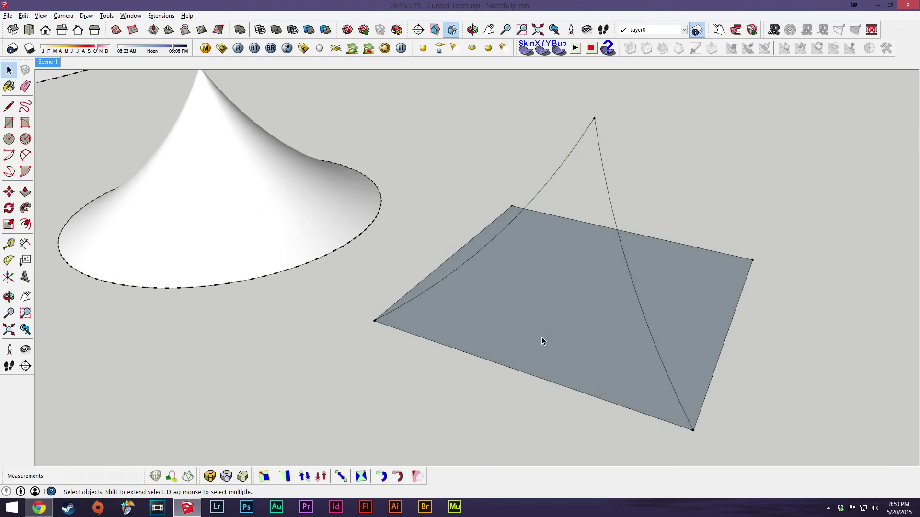
pyautogui.click(543, 335)
pyautogui.press('e')
pyautogui.moveTo(757, 250); pyautogui.dragTo(751, 274)
pyautogui.moveTo(501, 206); pyautogui.dragTo(507, 228)
pyautogui.press('space')
pyautogui.moveTo(507, 228)
pyautogui.mouseDown(button='middle')
pyautogui.moveTo(515, 293)
pyautogui.moveTo(587, 276)
pyautogui.moveTo(410, 239)
pyautogui.moveTo(421, 224)
pyautogui.moveTo(522, 267)
pyautogui.moveTo(725, 311)
pyautogui.moveTo(803, 363)
pyautogui.moveTo(684, 251)
pyautogui.moveTo(610, 308)
pyautogui.moveTo(589, 298)
pyautogui.moveTo(579, 238)
pyautogui.mouseUp(button='middle')
# Try to generate a soap skin across the closed outline of the two arcs and the base edge
pyautogui.tripleClick(588, 274)
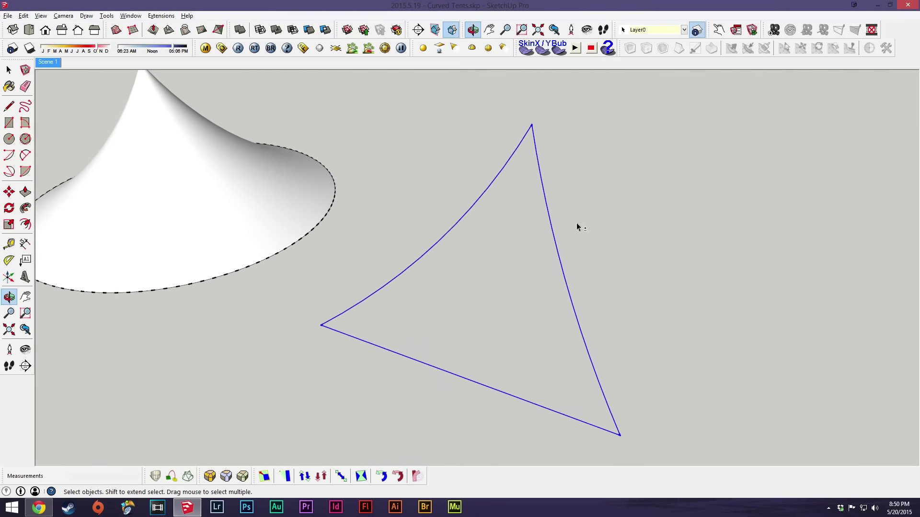
pyautogui.click(529, 52)
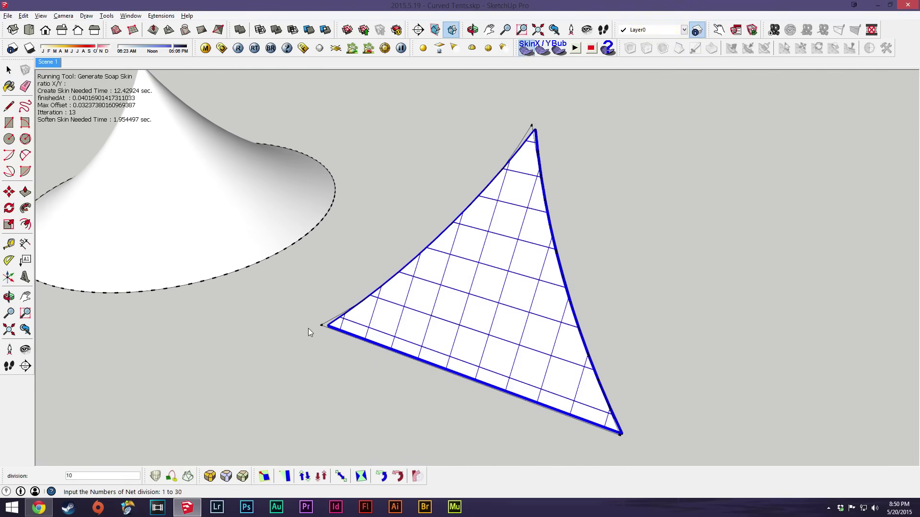
pyautogui.write('20')
pyautogui.press('Return')
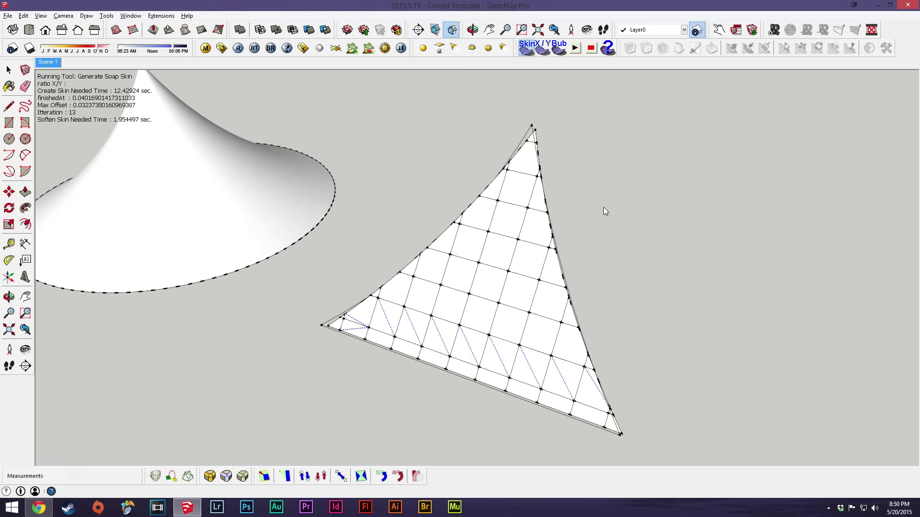
# Delete the generated skin group, keeping the three-edge outline
pyautogui.press('space')
pyautogui.click(516, 277)
pyautogui.press('Delete')
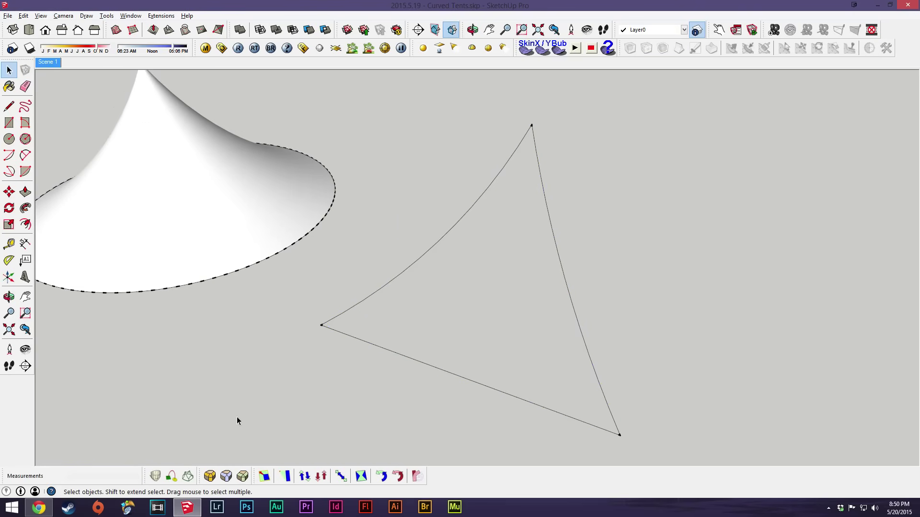
# Select the whole three-edge outline and generate a soap skin across it with 20 net divisions
pyautogui.tripleClick(432, 247)
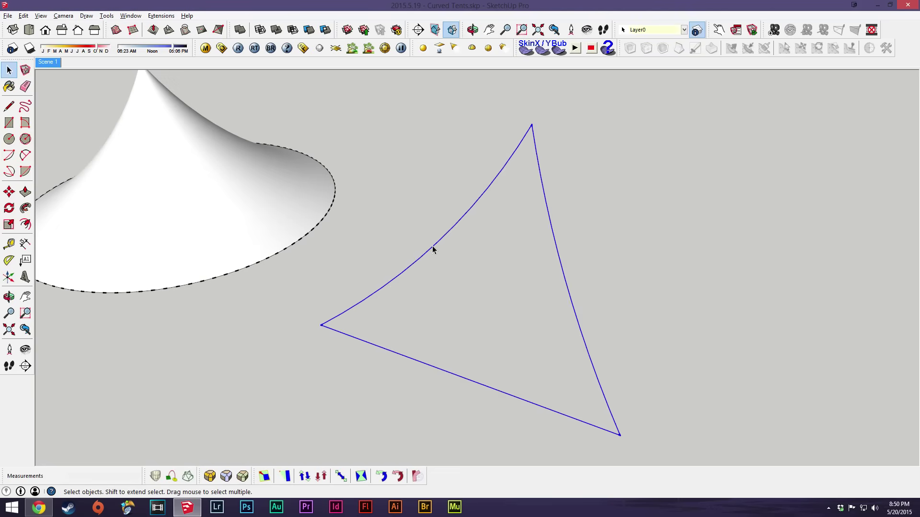
pyautogui.click(526, 48)
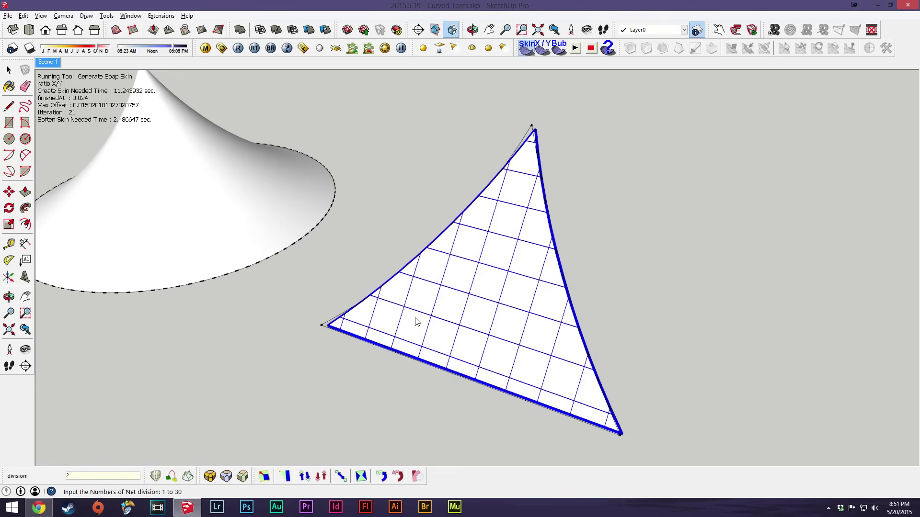
pyautogui.press('Return')
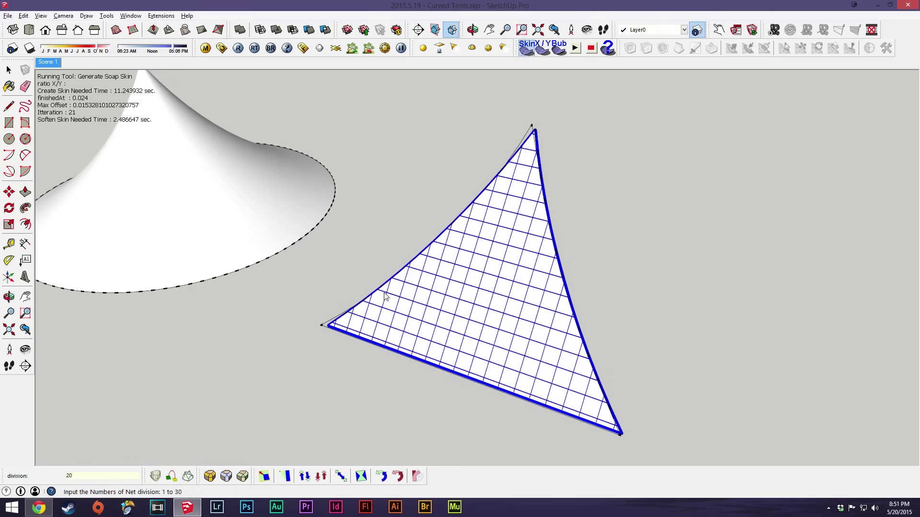
pyautogui.press('Return')
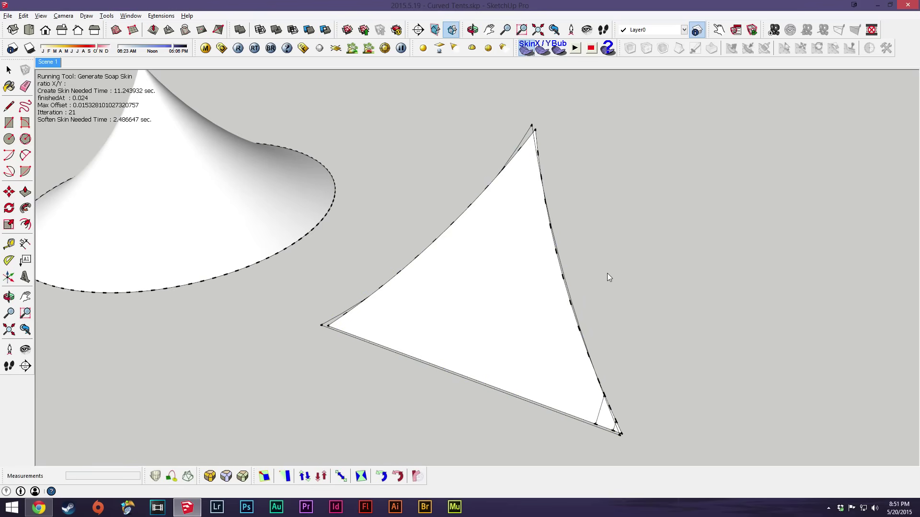
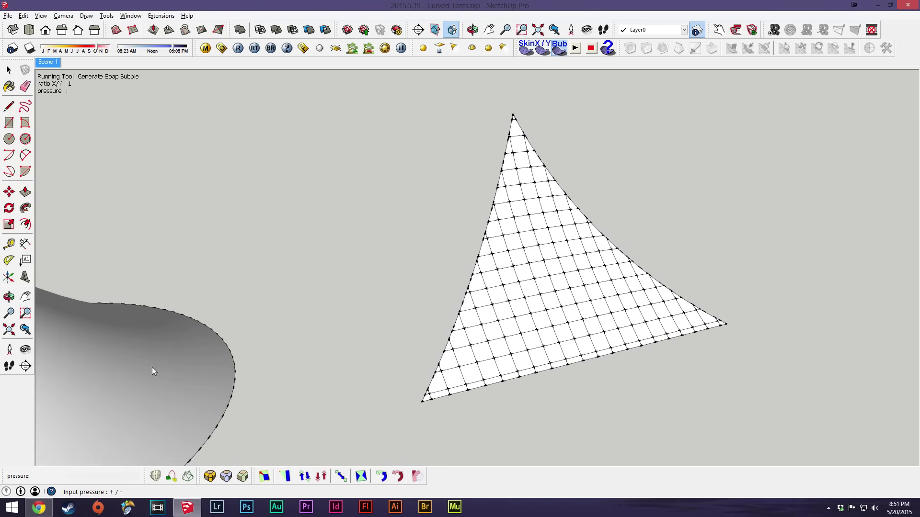
# Try inflating the generated soap skin with a pressure of 100
pyautogui.write('100.0')
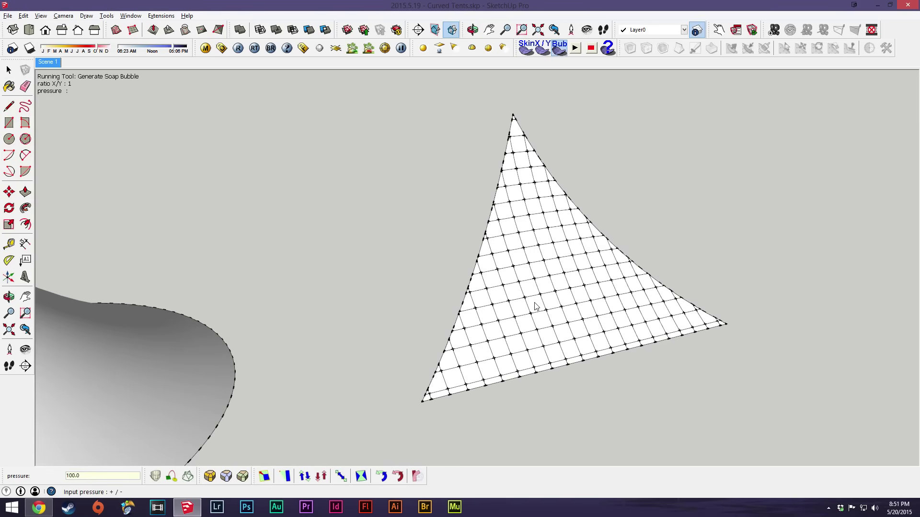
pyautogui.press('Return')
pyautogui.moveTo(536, 307); pyautogui.dragTo(236, 247, button='middle')
pyautogui.moveTo(437, 291); pyautogui.dragTo(457, 320, button='middle')
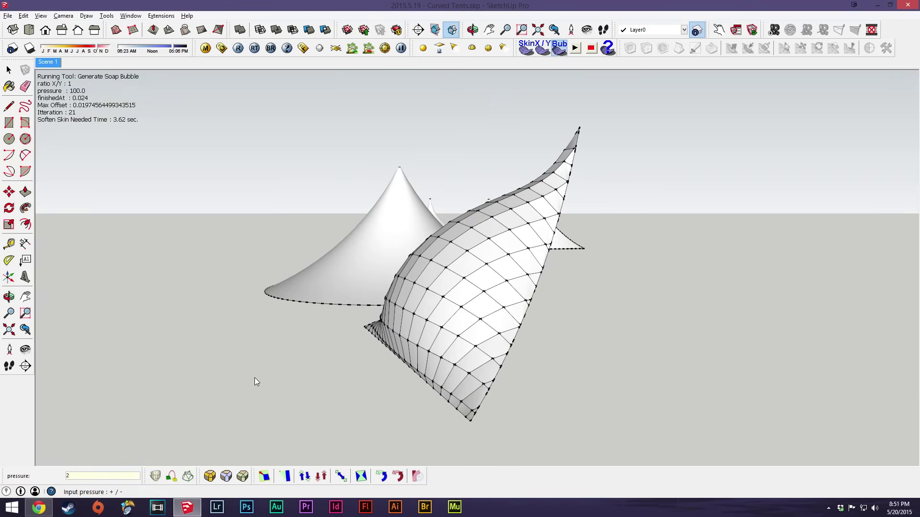
# Set the soap skin's bubble pressure to 20 and finish the inflated surface
pyautogui.write('20')
pyautogui.press('Return')
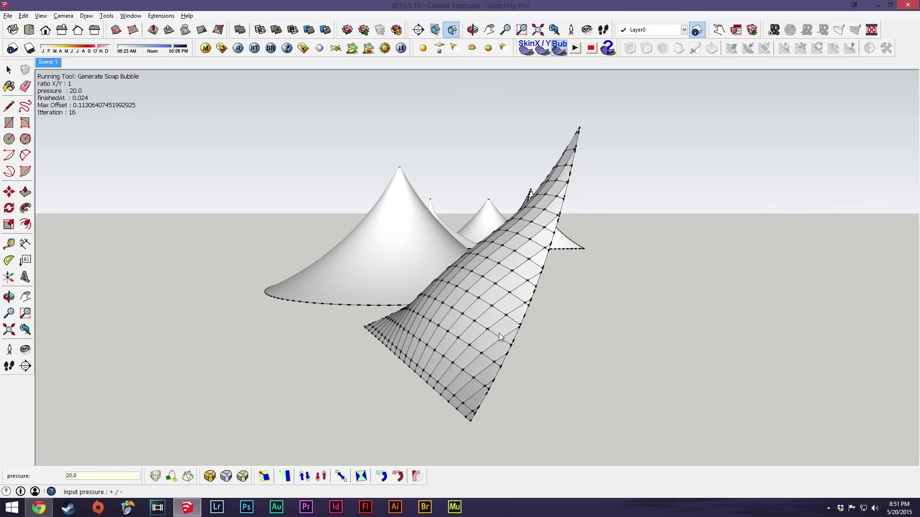
pyautogui.moveTo(500, 323)
pyautogui.mouseDown(button='middle')
pyautogui.moveTo(494, 309)
pyautogui.moveTo(548, 327)
pyautogui.moveTo(495, 312)
pyautogui.moveTo(495, 335)
pyautogui.mouseUp(button='middle')
pyautogui.press('space')
# Explode the inflated soap skin group into loose geometry
pyautogui.click(468, 301)
pyautogui.rightClick(468, 301)
pyautogui.click(493, 358)
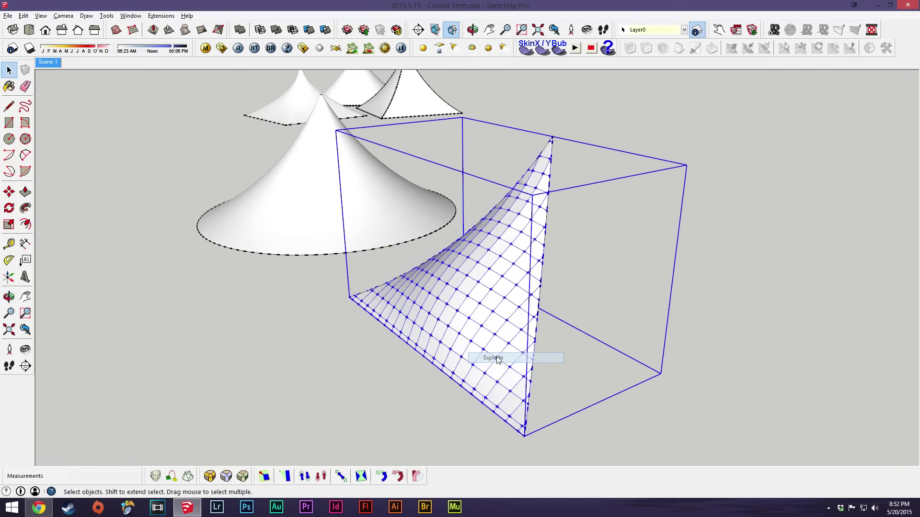
# Soften the surface's edges at about 60 degrees between normals, with smooth normals and soften coplanar both enabled
pyautogui.rightClick(486, 305)
pyautogui.click(522, 430)
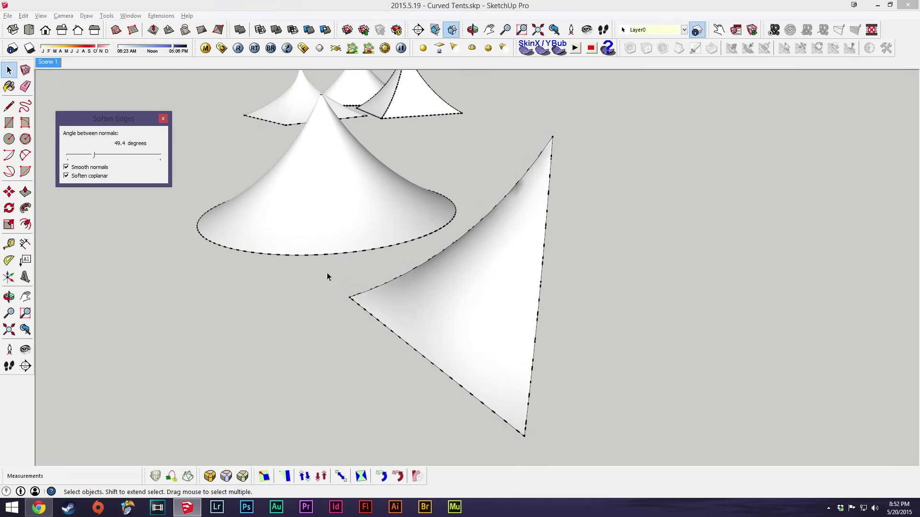
pyautogui.click(67, 176)
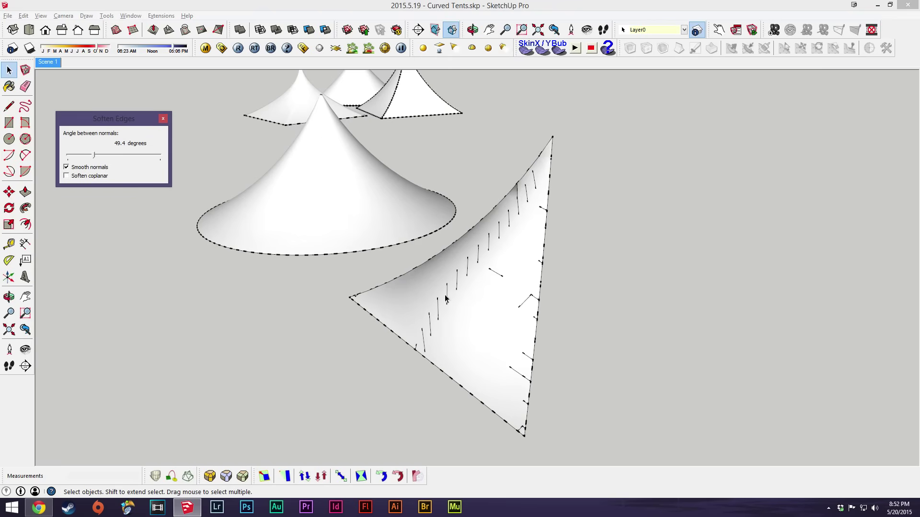
pyautogui.click(66, 176)
pyautogui.moveTo(100, 155); pyautogui.dragTo(219, 153)
pyautogui.moveTo(156, 153); pyautogui.dragTo(84, 160)
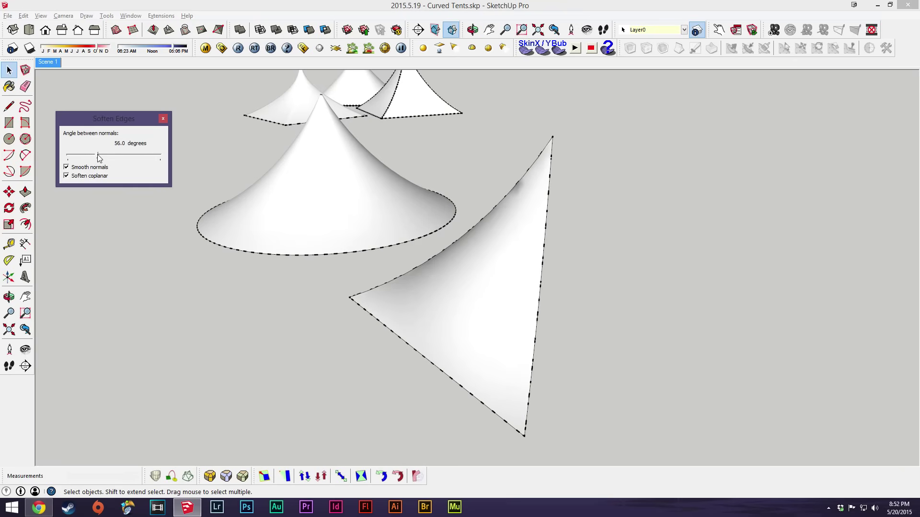
# Close the softening settings, select the whole curved surface with its edges and turn it into a component
pyautogui.moveTo(496, 235); pyautogui.dragTo(503, 273, button='middle')
pyautogui.click(496, 183)
pyautogui.click(503, 274)
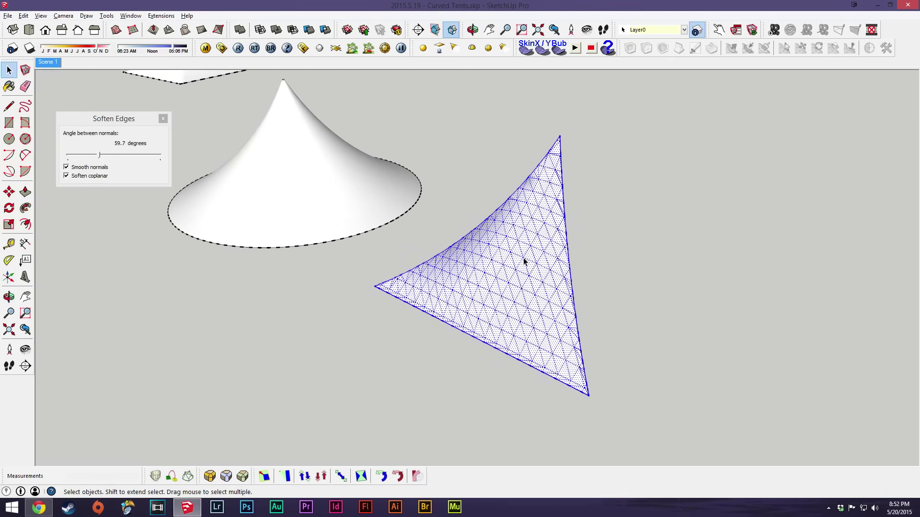
pyautogui.click(163, 118)
pyautogui.moveTo(508, 281); pyautogui.dragTo(481, 297, button='middle')
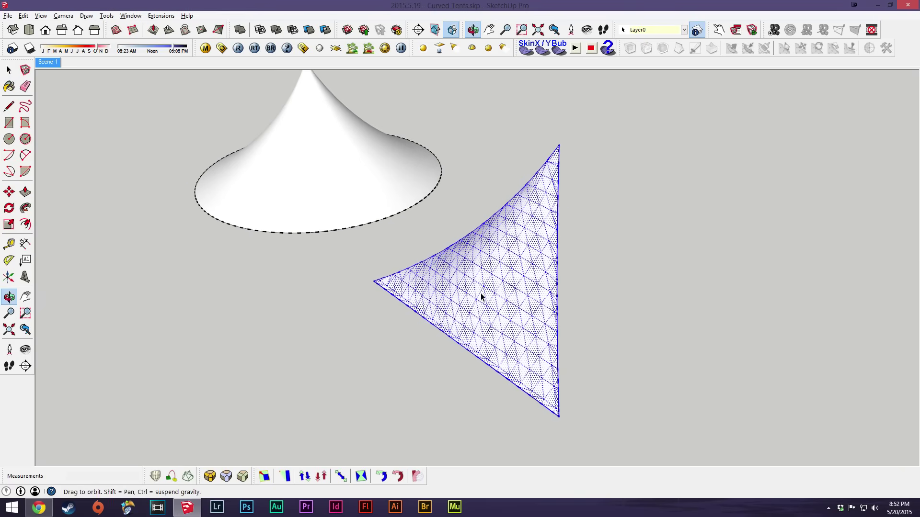
pyautogui.moveTo(532, 351); pyautogui.dragTo(428, 349, button='middle')
pyautogui.press('g')
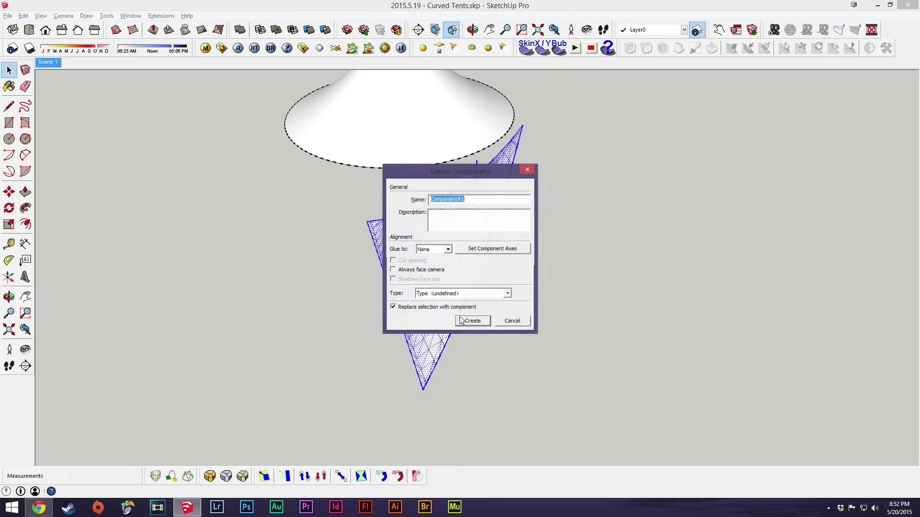
pyautogui.click(460, 319)
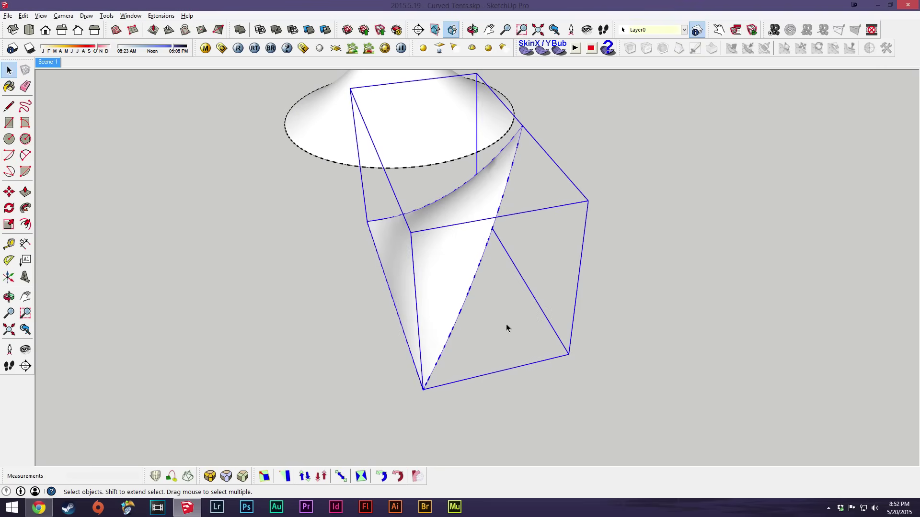
# Copy the curved side component to a free spot beside the original
pyautogui.moveTo(504, 327); pyautogui.dragTo(446, 353, button='middle')
pyautogui.moveTo(388, 357); pyautogui.dragTo(466, 255, button='middle')
pyautogui.press('m')
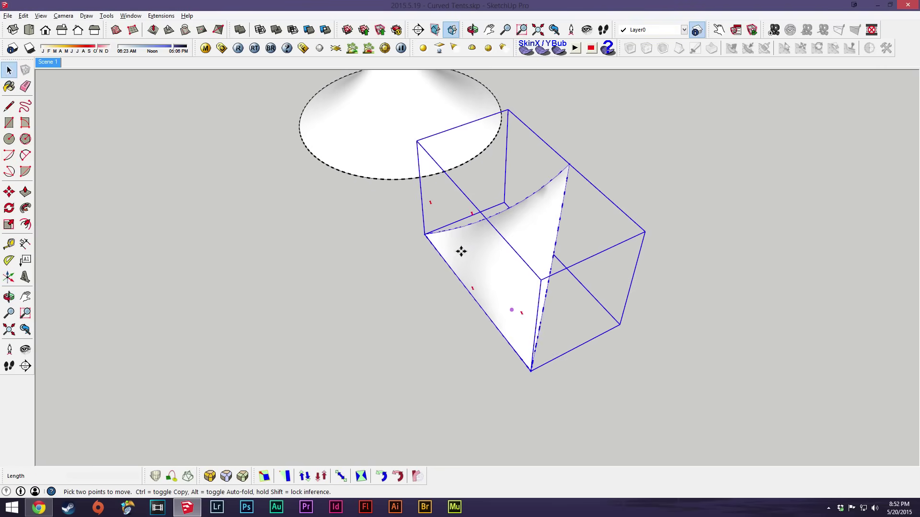
pyautogui.click(424, 235)
pyautogui.press('ctrl')
pyautogui.click(613, 257)
# Rotate the copied side by 90 degrees on the ground plane
pyautogui.press('q')
pyautogui.moveTo(610, 295); pyautogui.dragTo(695, 380)
pyautogui.click(695, 381)
pyautogui.write('90')
pyautogui.press('Return')
pyautogui.press('space')
# Move the rotated copy by its base corner onto the original's front base corner so the two sides share an edge
pyautogui.scroll(2, 559, 284)
pyautogui.press('m')
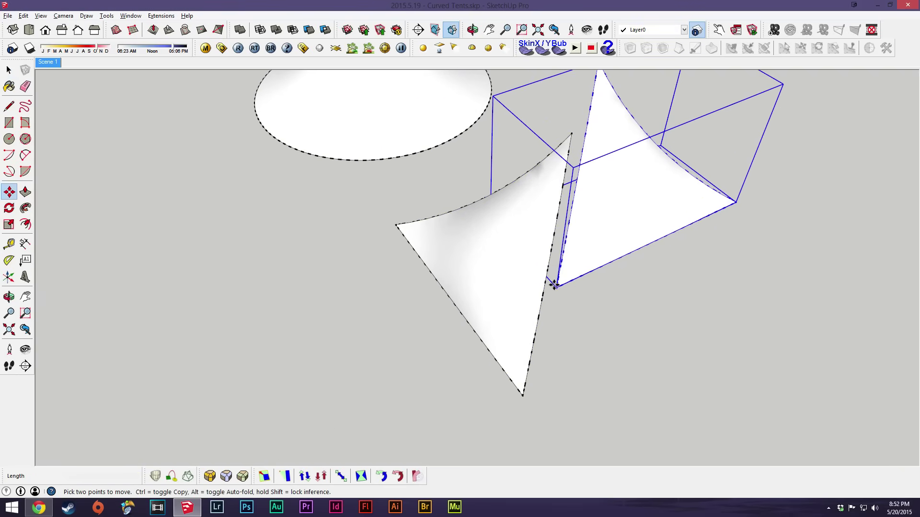
pyautogui.click(556, 286)
pyautogui.click(522, 395)
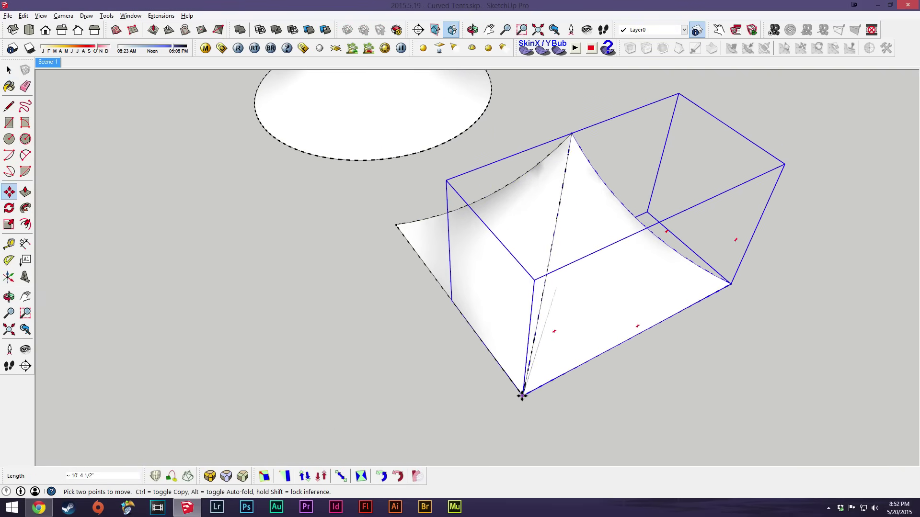
pyautogui.press('space')
pyautogui.moveTo(593, 369); pyautogui.dragTo(468, 212, button='middle')
pyautogui.press('Escape')
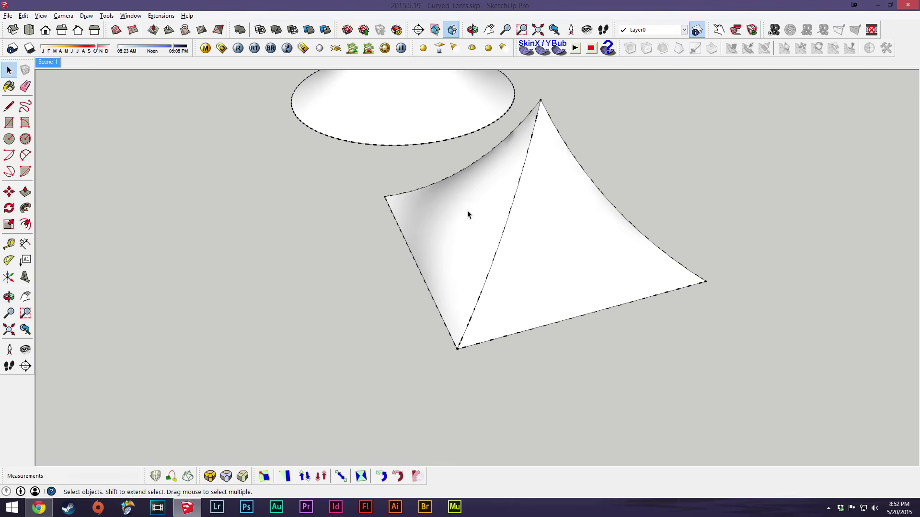
# Try moving the original side away from its neighbour, and undo the move
pyautogui.click(467, 263)
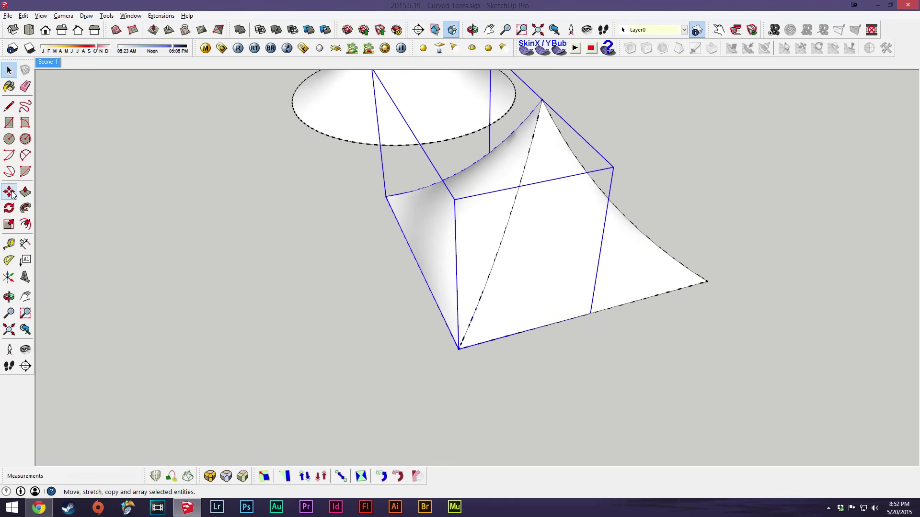
pyautogui.click(332, 260)
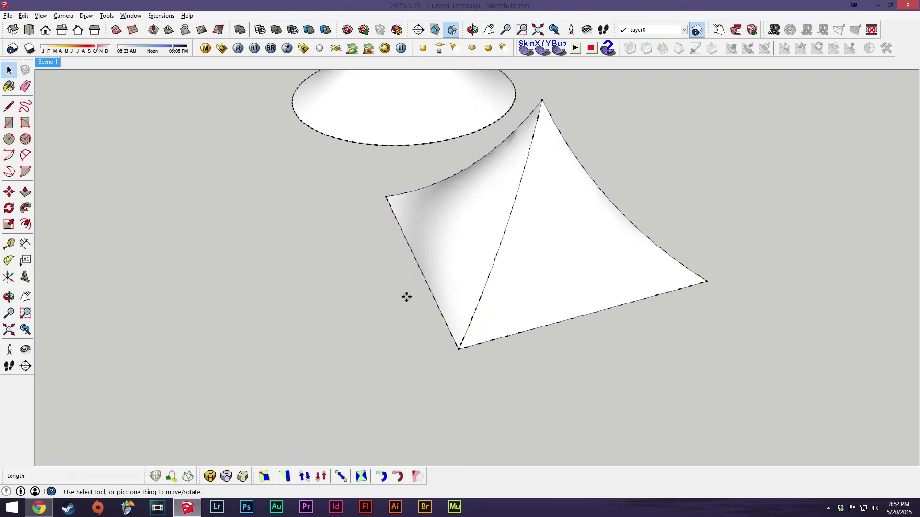
pyautogui.press('m')
pyautogui.click(466, 263)
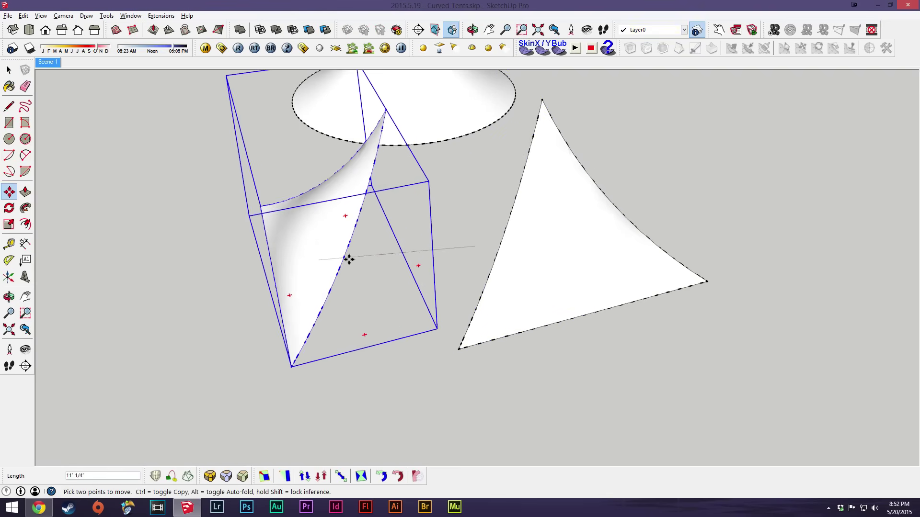
pyautogui.click(346, 261)
pyautogui.press('space')
pyautogui.hotkey('ctrl', 'z')
# Try rotating the original side by 90 degrees about a point in front of it, and undo the rotation
pyautogui.click(440, 244)
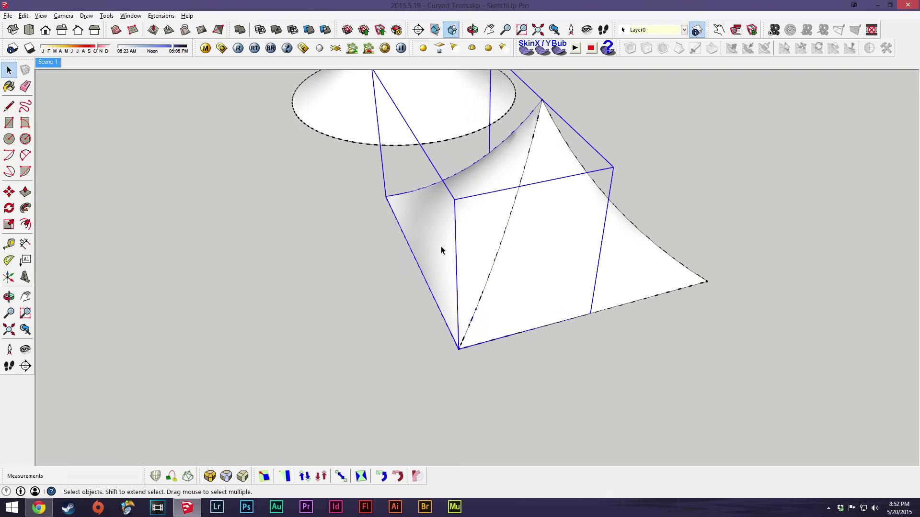
pyautogui.press('q')
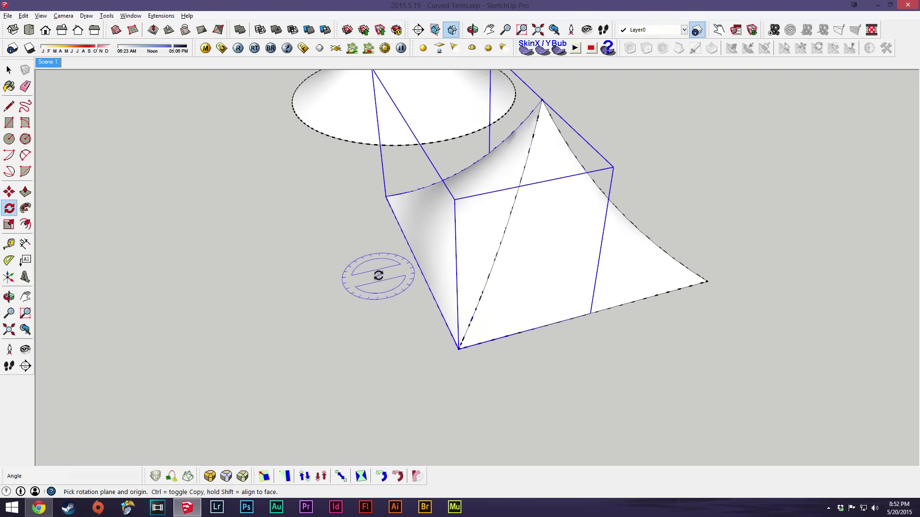
pyautogui.click(369, 265)
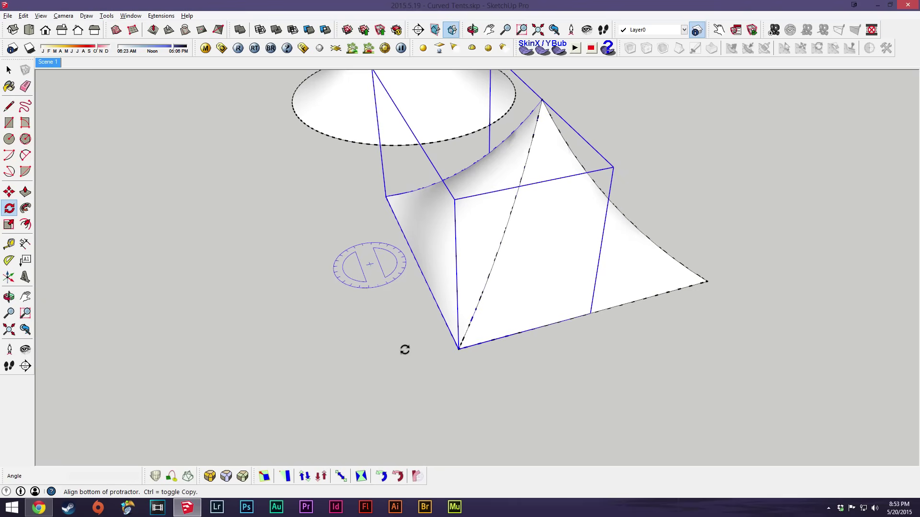
pyautogui.click(396, 326)
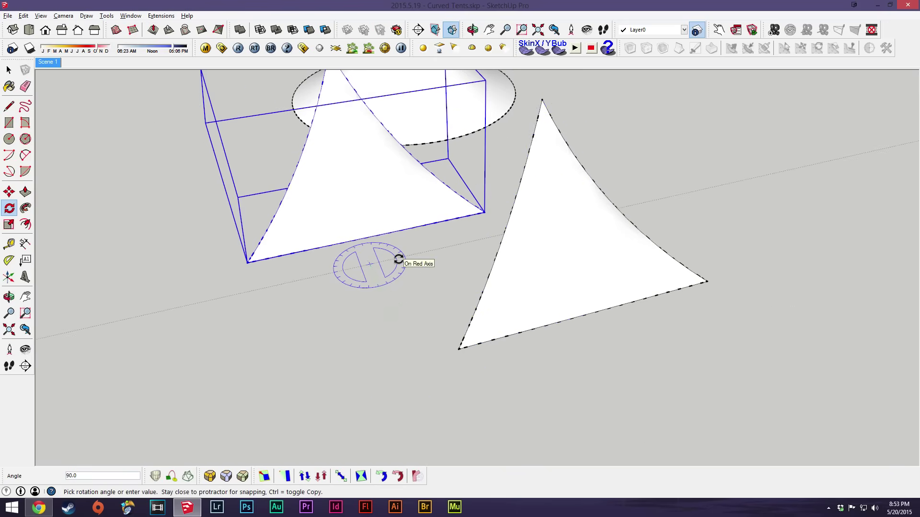
pyautogui.click(399, 260)
pyautogui.press('space')
pyautogui.hotkey('ctrl', 'z')
# Select both joined sides and copy them along the red axis by about 22' 9"
pyautogui.click(461, 360)
pyautogui.click(452, 201)
pyautogui.moveTo(452, 201); pyautogui.dragTo(415, 307, button='middle')
pyautogui.press('m')
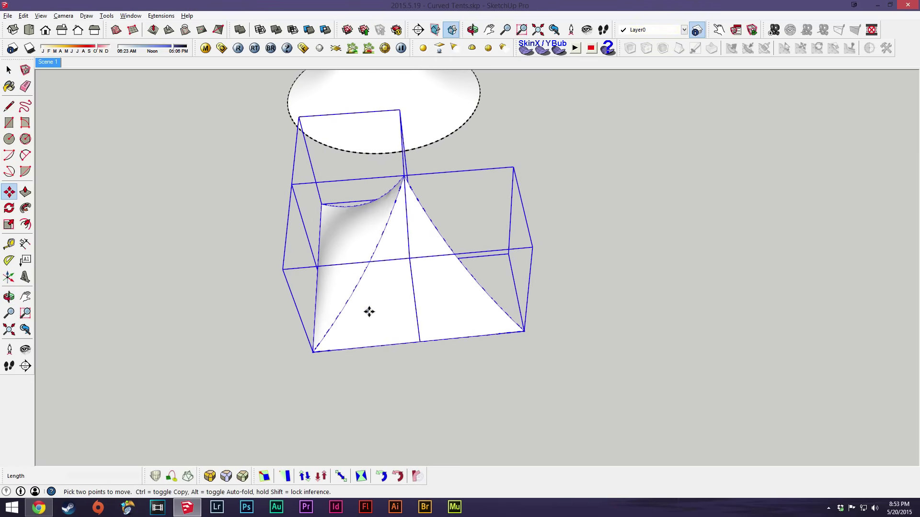
pyautogui.click(348, 323)
pyautogui.press('ctrl')
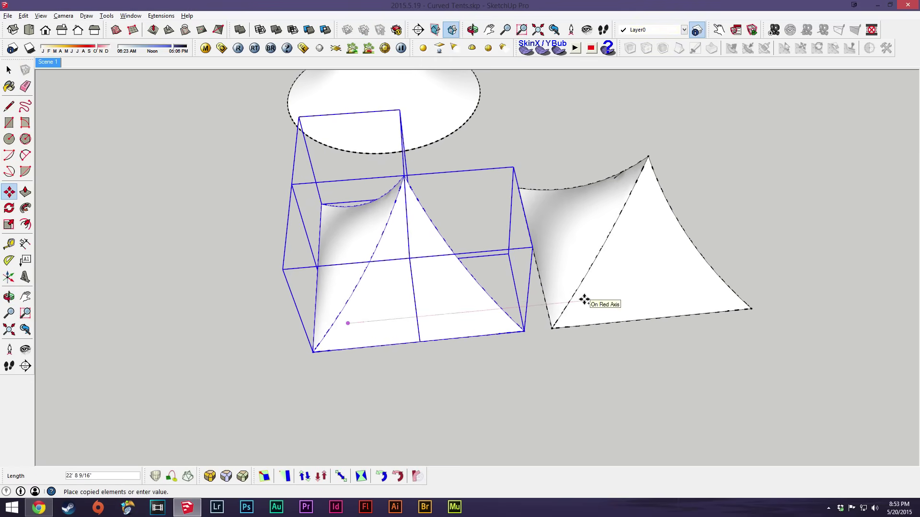
pyautogui.click(585, 301)
# Mirror the copied pair of sides by scaling it by -1 along the red axis
pyautogui.press('s')
pyautogui.moveTo(538, 211); pyautogui.dragTo(689, 198)
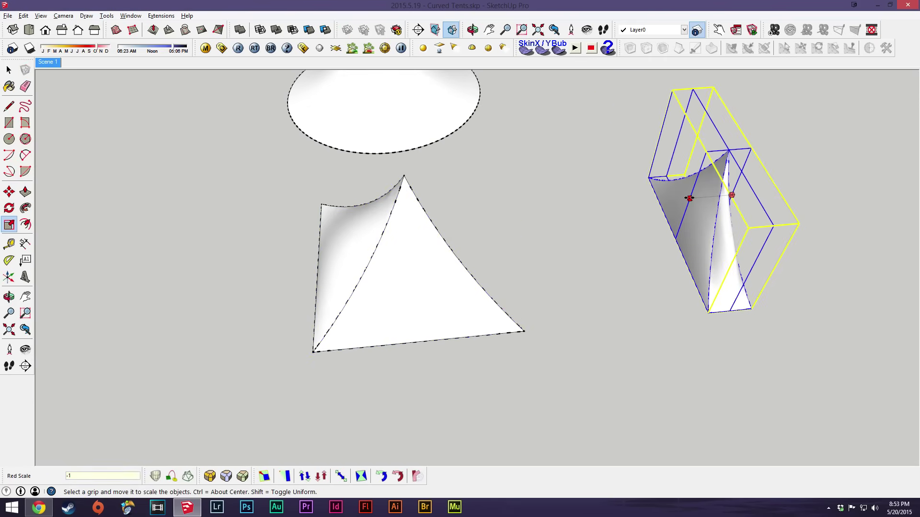
pyautogui.write('-1')
pyautogui.press('Return')
# Rotate the mirrored pair of sides by 90 degrees on the ground plane
pyautogui.press('q')
pyautogui.click(721, 286)
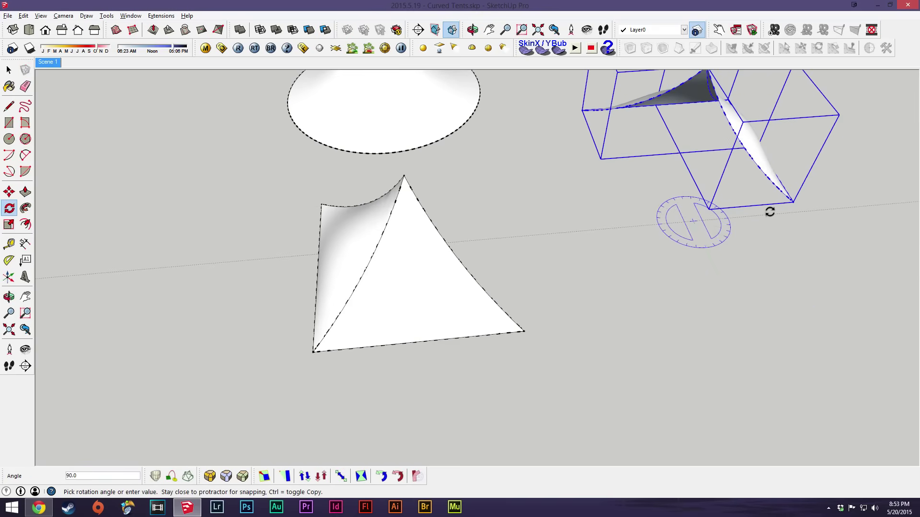
pyautogui.click(772, 211)
# Move the rotated pair by its base corner onto the first pair's matching base corner to close the square tent
pyautogui.press('m')
pyautogui.click(793, 201)
pyautogui.click(679, 271)
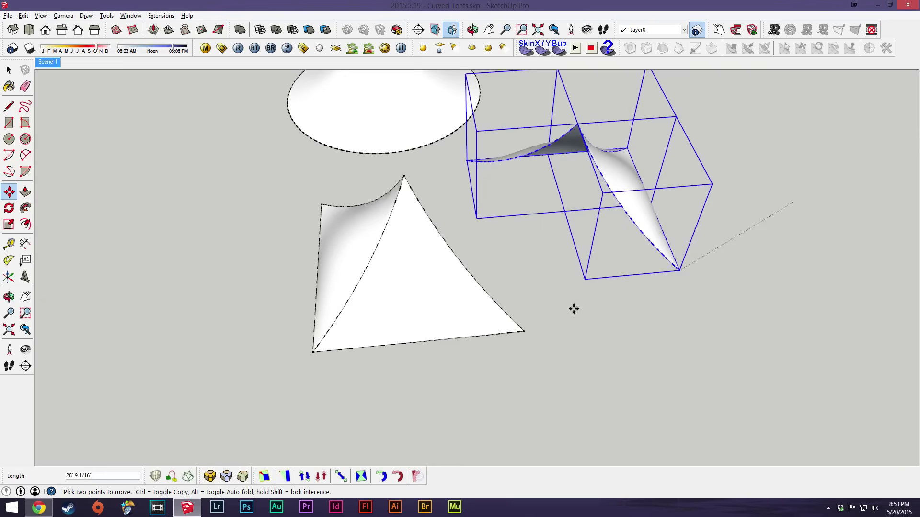
pyautogui.click(531, 328)
pyautogui.moveTo(538, 326); pyautogui.dragTo(470, 324, button='middle')
pyautogui.scroll(4, 470, 324)
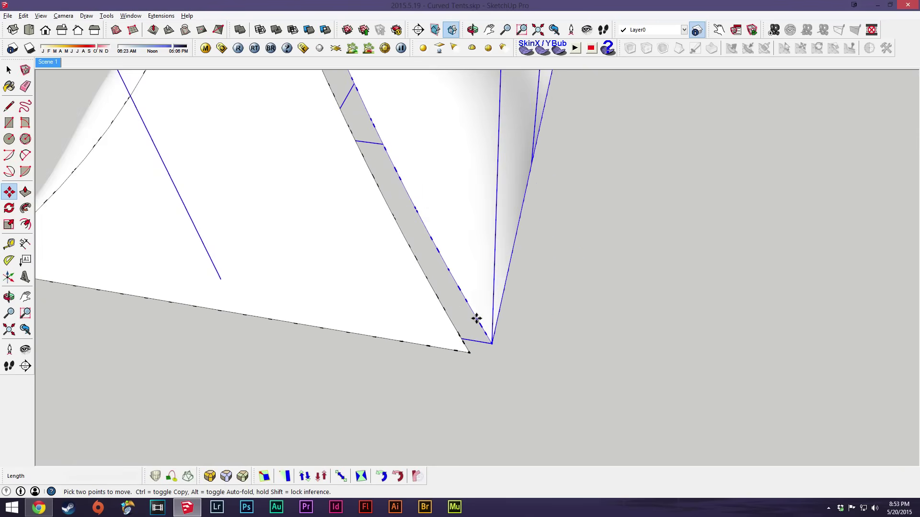
pyautogui.scroll(5, 476, 318)
pyautogui.scroll(-3, 518, 361)
pyautogui.keyDown('shift'); pyautogui.moveTo(569, 403); pyautogui.dragTo(570, 352, button='middle'); pyautogui.keyUp('shift')
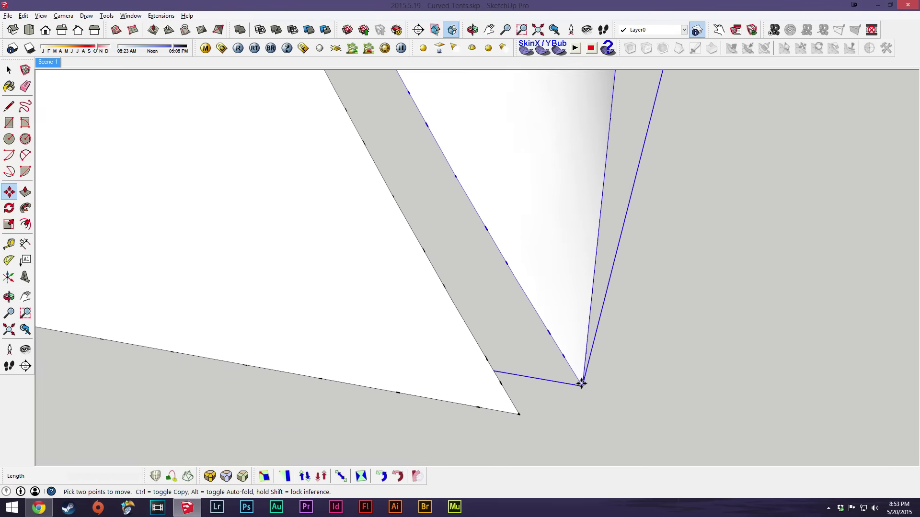
pyautogui.click(519, 413)
pyautogui.press('space')
# Examine the assembled square tent's curved sides and the area around its peak
pyautogui.scroll(-6, 541, 350)
pyautogui.moveTo(551, 339); pyautogui.dragTo(396, 198, button='middle')
pyautogui.scroll(3, 458, 290)
pyautogui.moveTo(457, 291); pyautogui.dragTo(472, 276, button='middle')
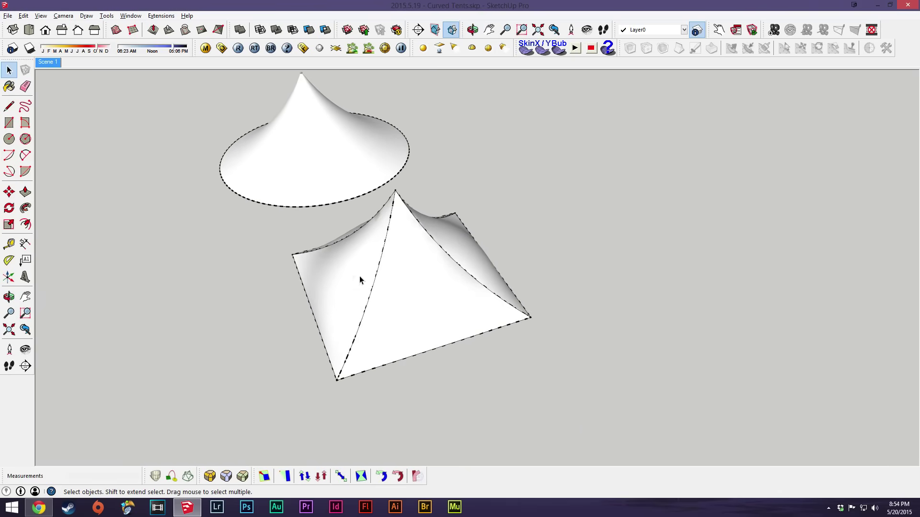
pyautogui.moveTo(569, 263); pyautogui.dragTo(369, 251, button='middle')
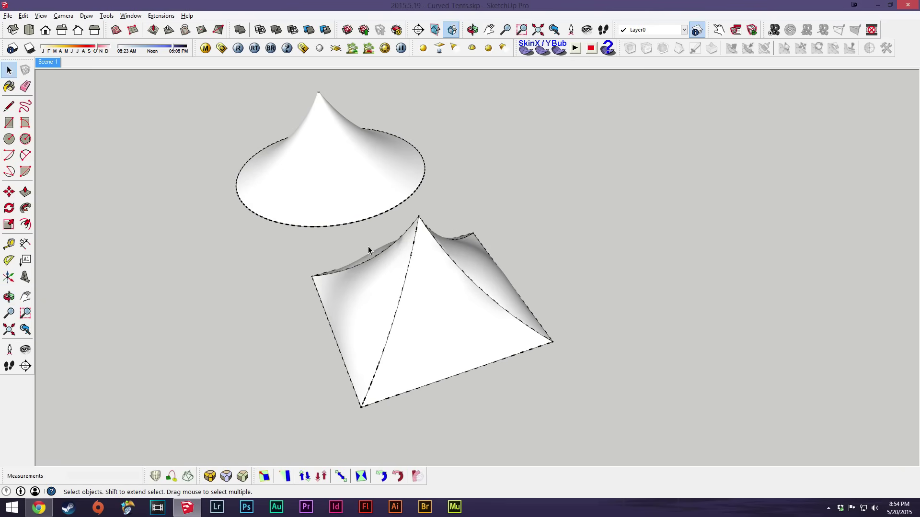
pyautogui.scroll(3, 408, 253)
pyautogui.scroll(2, 408, 251)
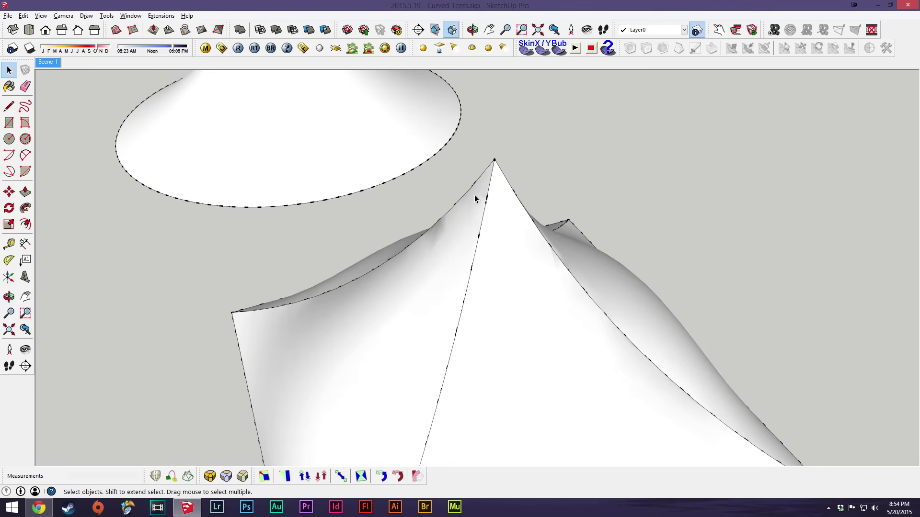
pyautogui.scroll(1, 467, 225)
pyautogui.scroll(3, 431, 240)
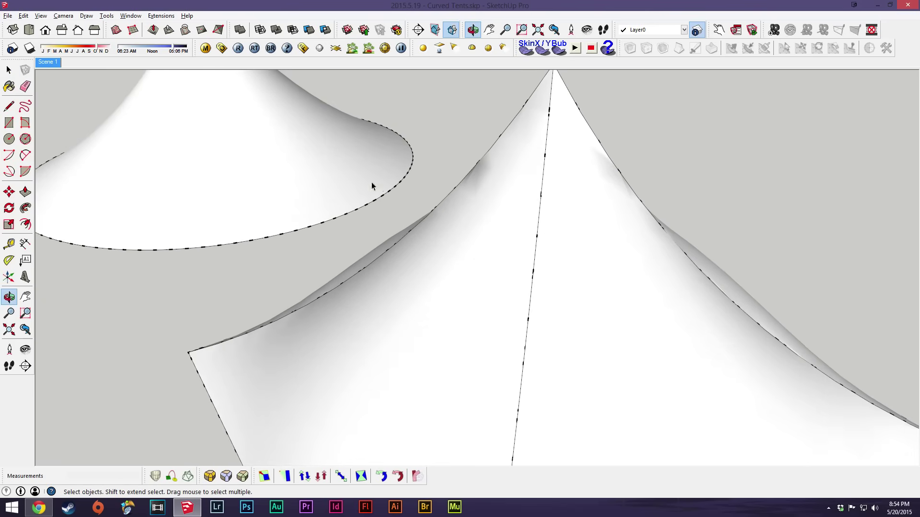
# Display the hidden geometry and examine the mesh triangles along the seam between two tent sides
pyautogui.click(41, 16)
pyautogui.click(62, 52)
pyautogui.moveTo(505, 187); pyautogui.dragTo(608, 239, button='middle')
pyautogui.scroll(2, 599, 244)
pyautogui.scroll(1, 651, 115)
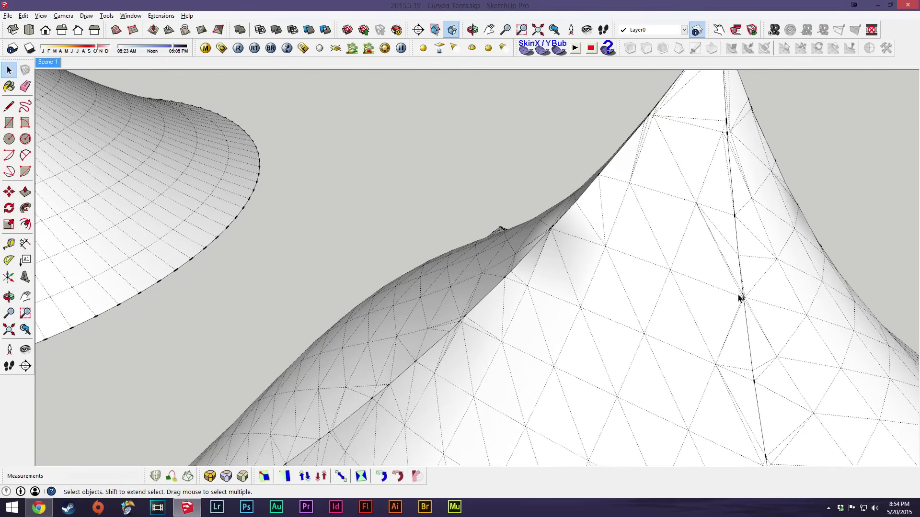
pyautogui.moveTo(739, 298); pyautogui.dragTo(571, 271, button='middle')
pyautogui.scroll(2, 608, 345)
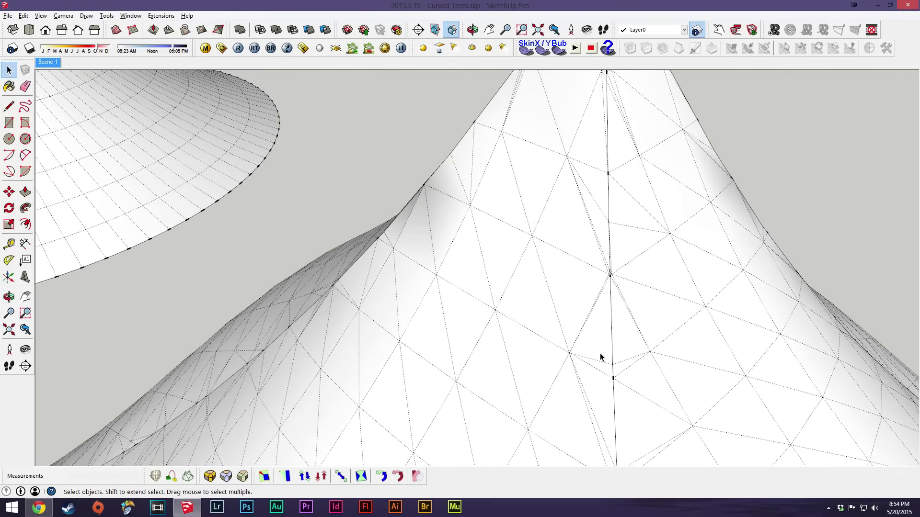
# Examine the full mesh of the square tent from several sides, alongside the round tent
pyautogui.scroll(-2, 665, 265)
pyautogui.moveTo(665, 265); pyautogui.dragTo(554, 290, button='middle')
pyautogui.scroll(-1, 617, 295)
pyautogui.moveTo(664, 342); pyautogui.dragTo(436, 259, button='middle')
pyautogui.scroll(-1, 436, 259)
pyautogui.moveTo(599, 311); pyautogui.dragTo(493, 314, button='middle')
pyautogui.keyDown('shift'); pyautogui.moveTo(354, 286); pyautogui.dragTo(364, 263, button='middle'); pyautogui.keyUp('shift')
pyautogui.scroll(-3, 396, 247)
pyautogui.scroll(-6, 404, 266)
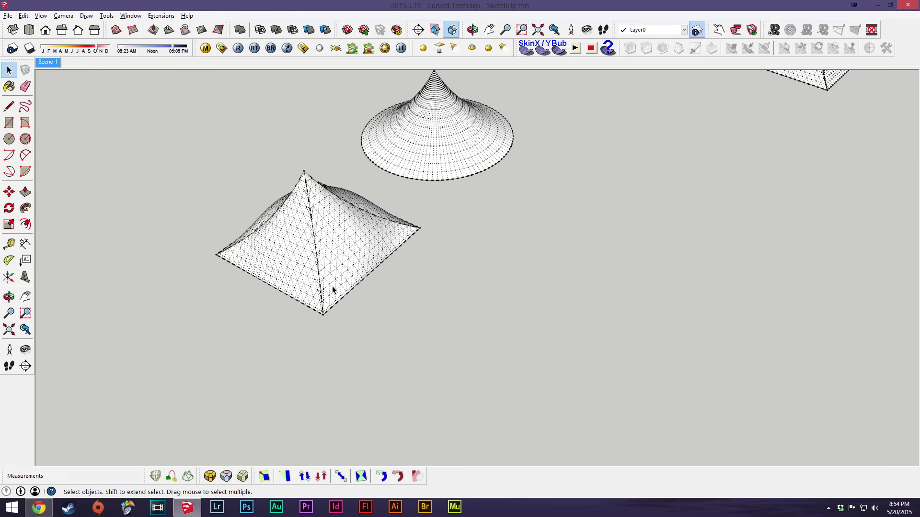
pyautogui.moveTo(313, 283); pyautogui.dragTo(427, 331, button='middle')
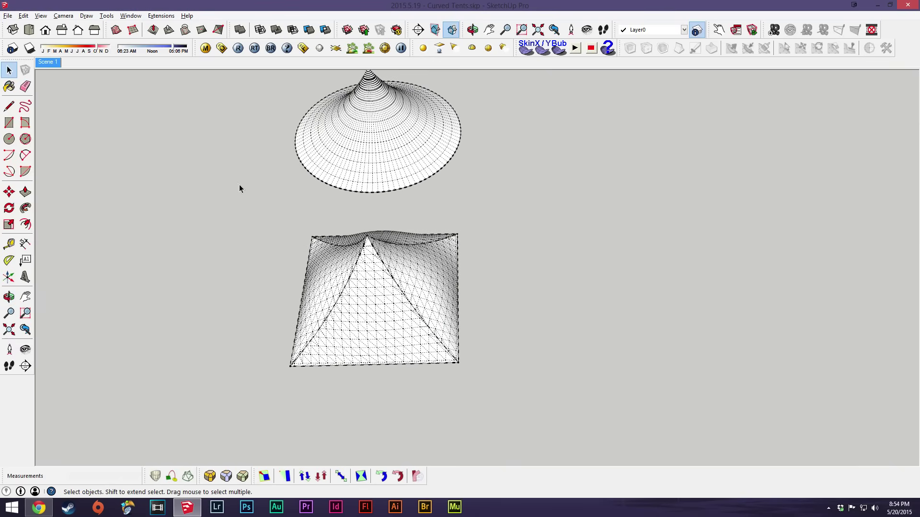
pyautogui.moveTo(436, 237); pyautogui.dragTo(421, 258, button='middle')
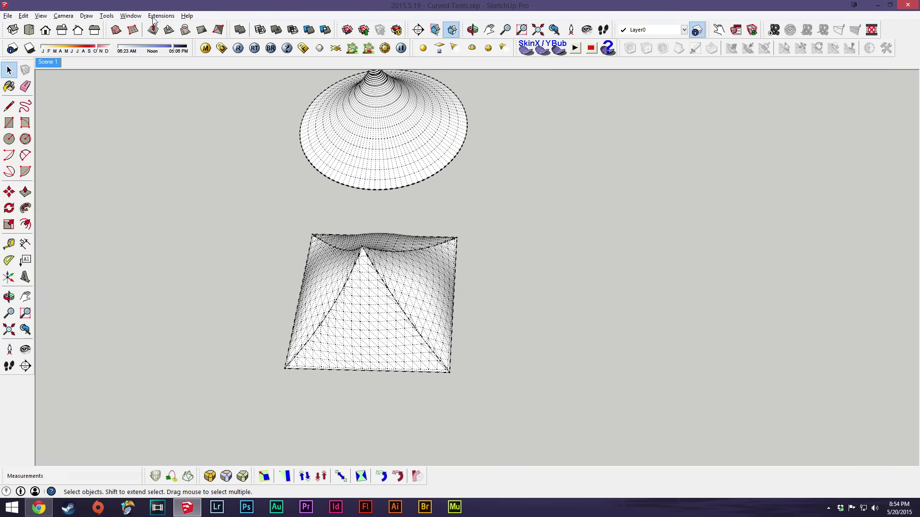
# Look up the Extensions page in the system preferences and leave without changing anything
pyautogui.click(138, 17)
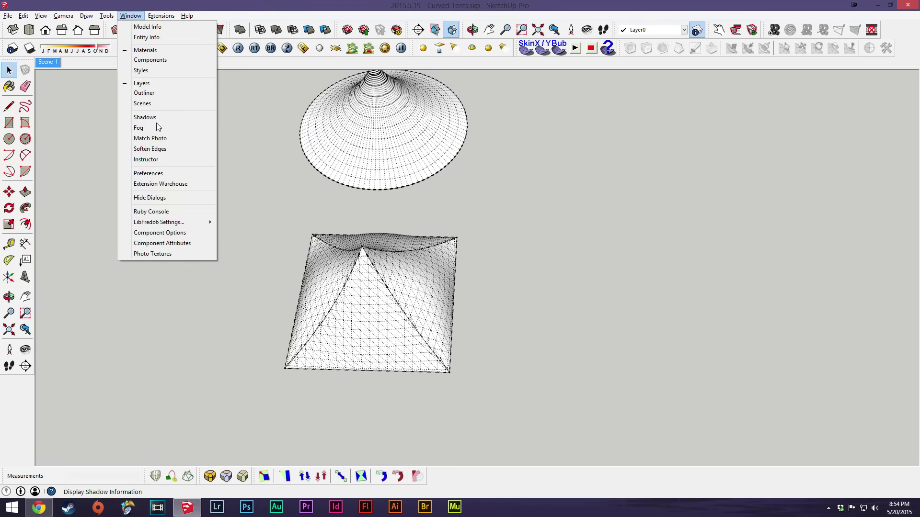
pyautogui.click(160, 173)
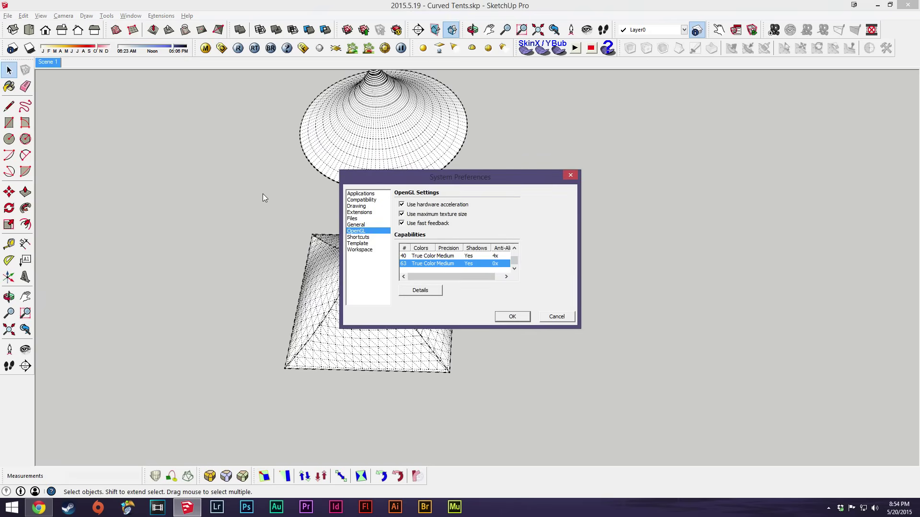
pyautogui.click(363, 213)
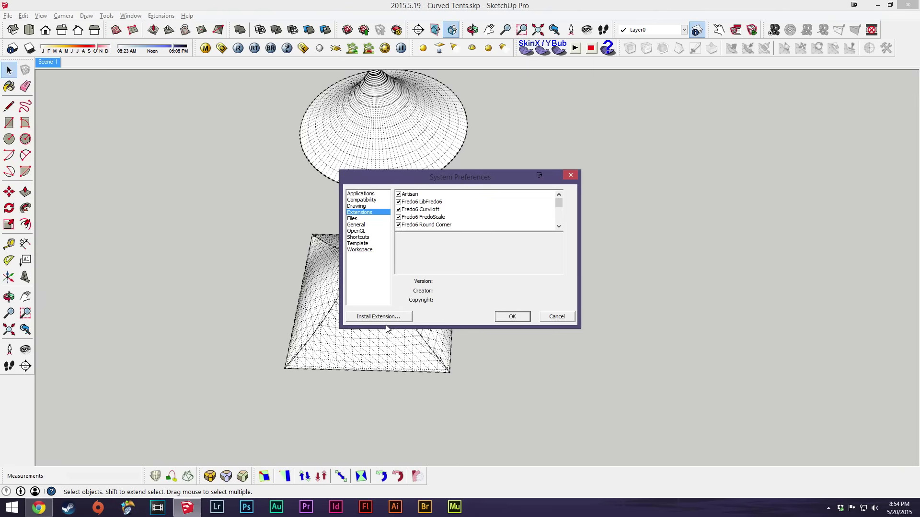
pyautogui.click(557, 317)
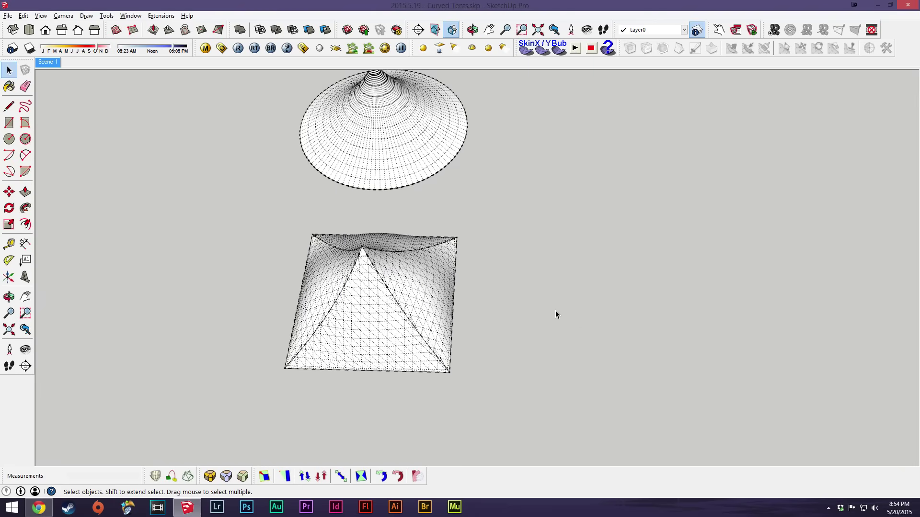
pyautogui.moveTo(521, 280); pyautogui.dragTo(472, 259, button='middle')
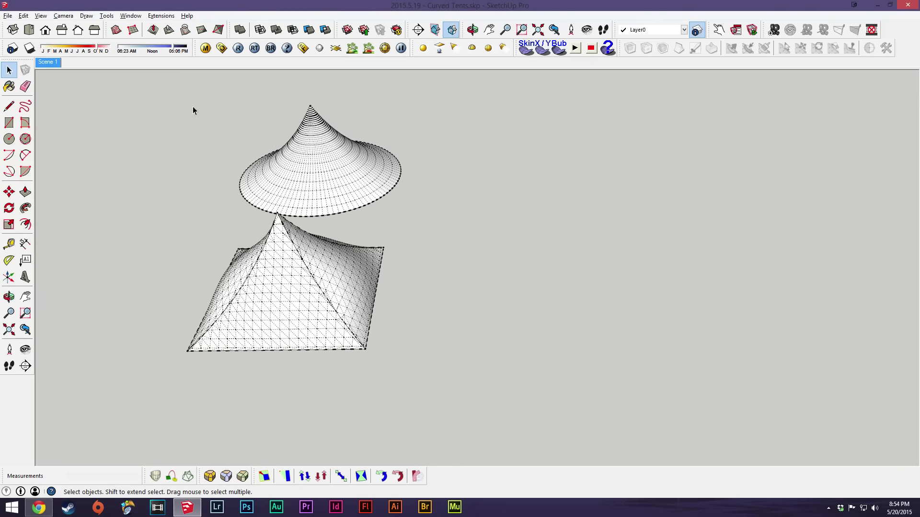
pyautogui.moveTo(525, 233); pyautogui.dragTo(499, 144, button='middle')
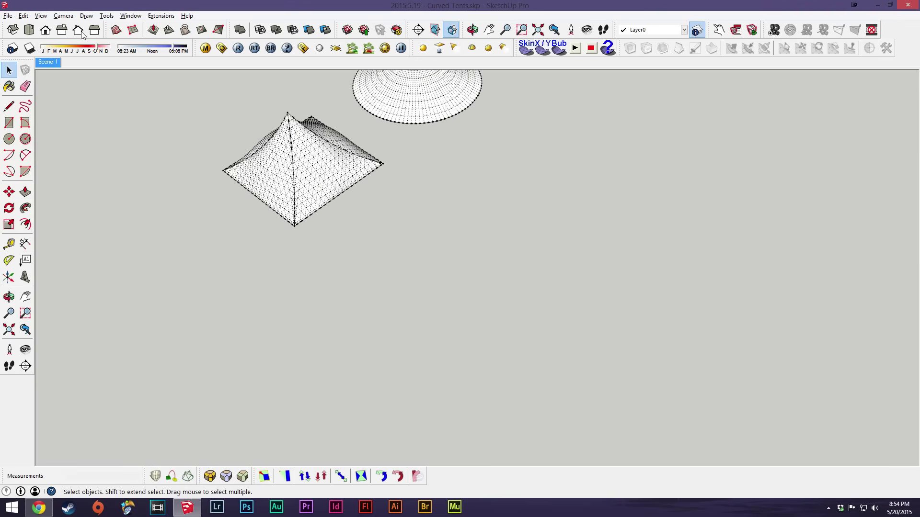
# Turn off the display of hidden geometry so the tents show smooth surfaces
pyautogui.click(44, 16)
pyautogui.click(53, 52)
pyautogui.moveTo(289, 143); pyautogui.dragTo(329, 237, button='middle')
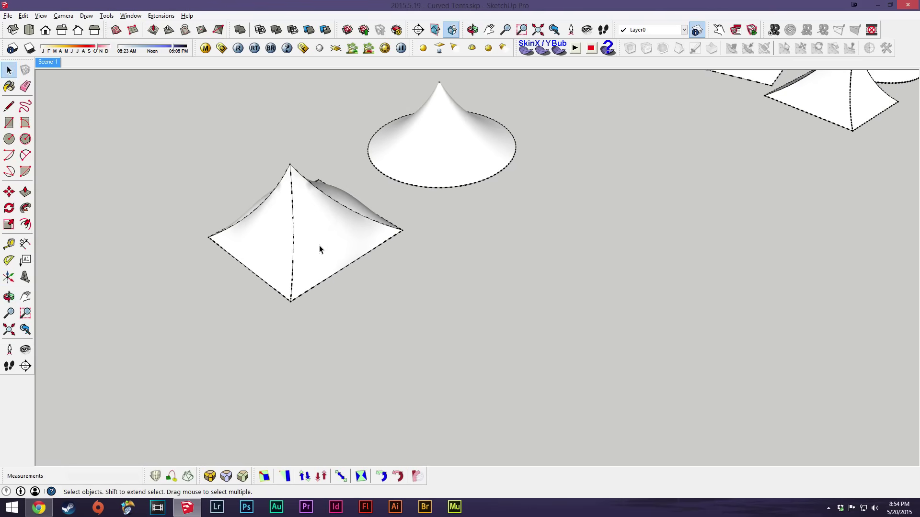
pyautogui.moveTo(460, 127); pyautogui.dragTo(488, 282, button='middle')
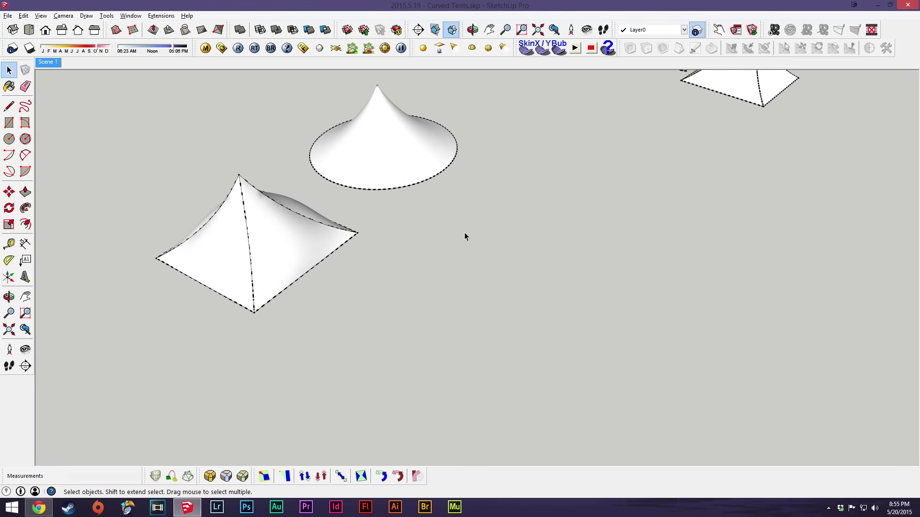
pyautogui.moveTo(464, 234); pyautogui.dragTo(433, 259, button='middle')
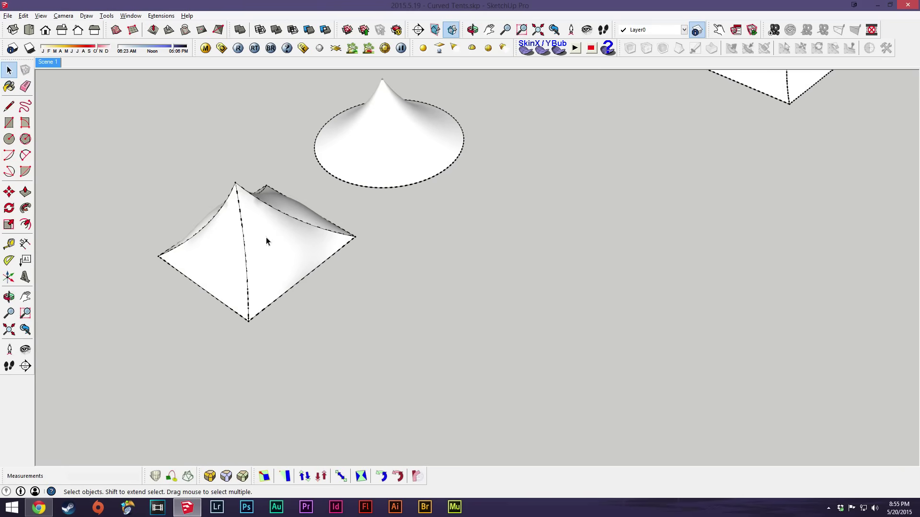
pyautogui.press('r')
pyautogui.moveTo(374, 317); pyautogui.dragTo(378, 234, button='middle')
pyautogui.moveTo(493, 249); pyautogui.dragTo(450, 266, button='middle')
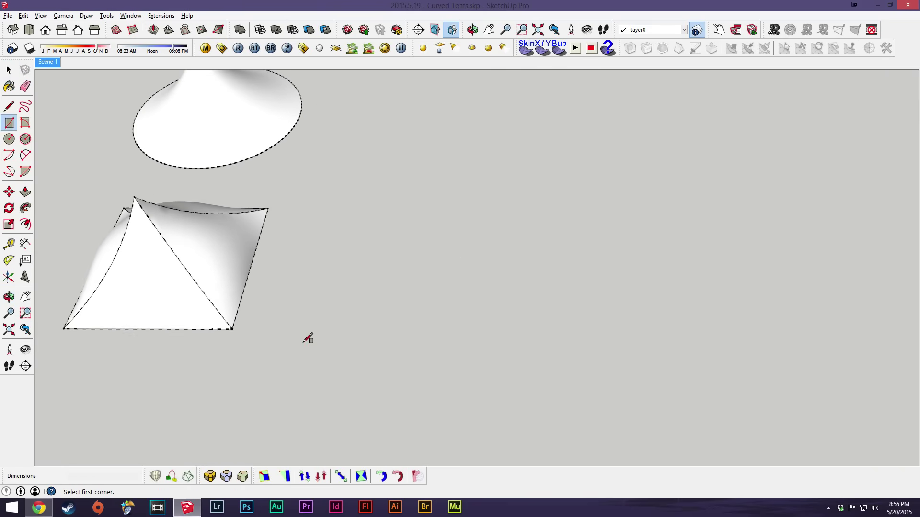
pyautogui.click(188, 476)
pyautogui.moveTo(392, 285); pyautogui.dragTo(372, 292, button='middle')
pyautogui.press('space')
pyautogui.keyDown('shift'); pyautogui.moveTo(318, 309); pyautogui.dragTo(331, 327, button='middle'); pyautogui.keyUp('shift')
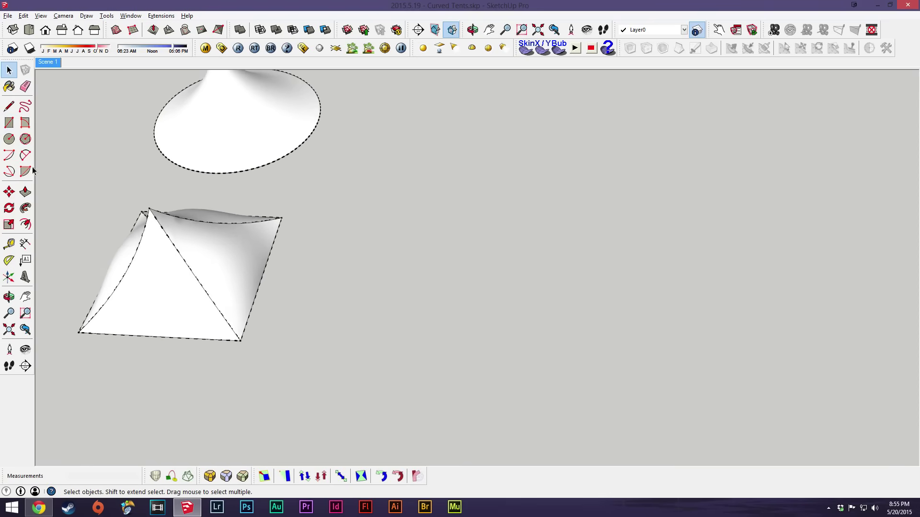
# Draw a 15' by 15' square on the ground beside the square tent
pyautogui.click(8, 122)
pyautogui.click(364, 334)
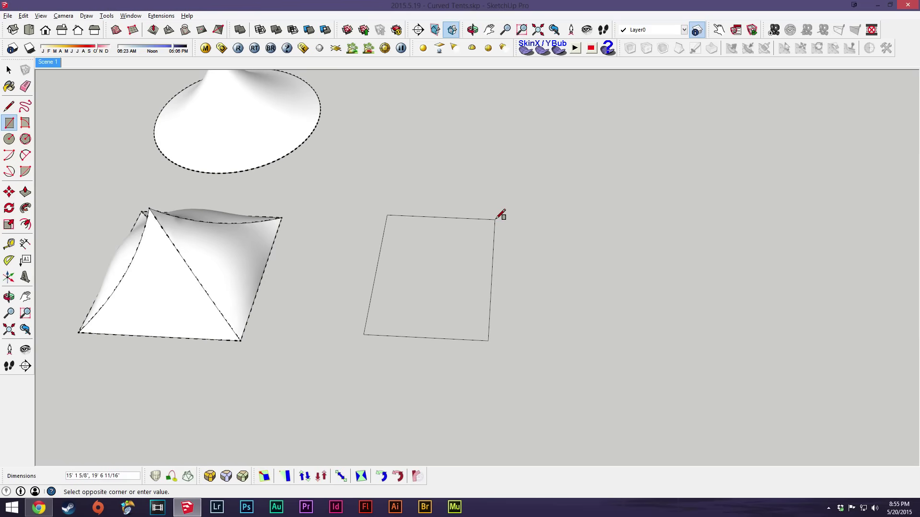
pyautogui.write('15,12')
pyautogui.press('Return')
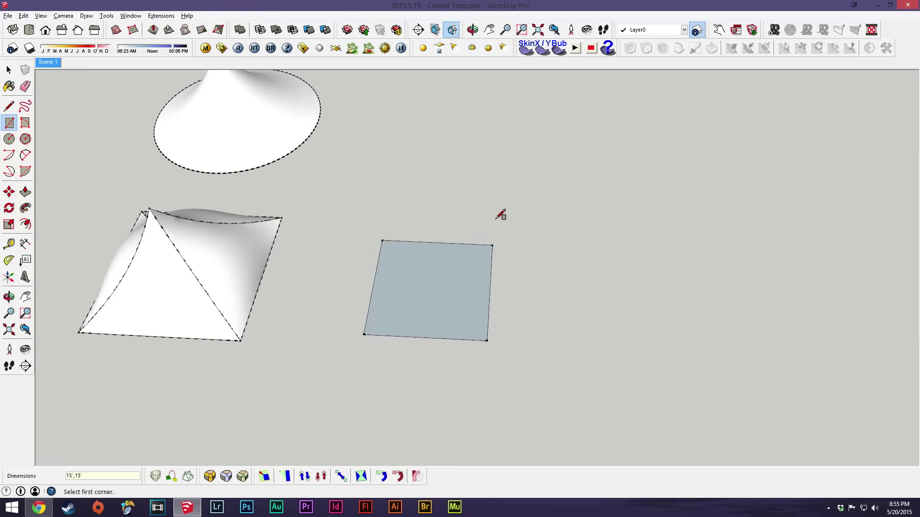
# Scale the square up uniformly from one corner to about 19' 8" per side
pyautogui.press('space')
pyautogui.click(422, 306)
pyautogui.press('s')
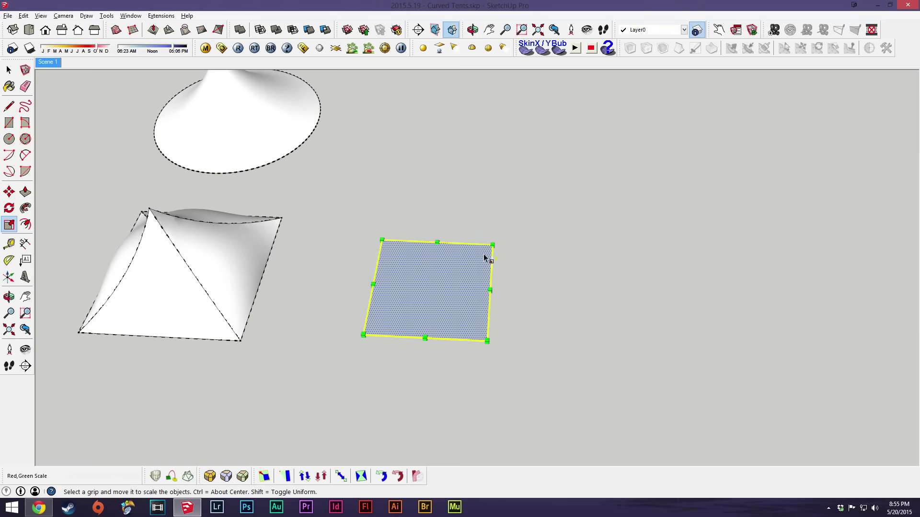
pyautogui.moveTo(493, 244); pyautogui.dragTo(527, 220)
pyautogui.press('space')
pyautogui.click(574, 272)
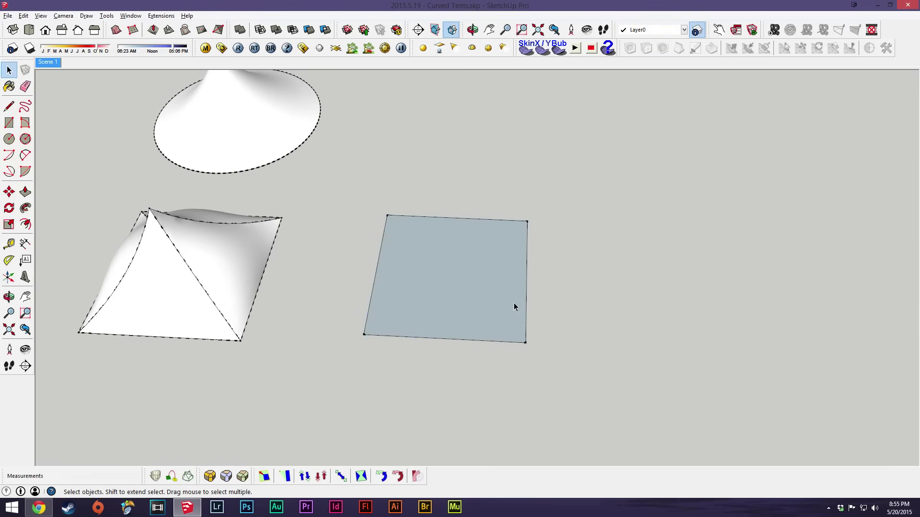
# Draw a circle with a 1' radius on the ground next to the enlarged square
pyautogui.moveTo(514, 302); pyautogui.dragTo(446, 195, button='middle')
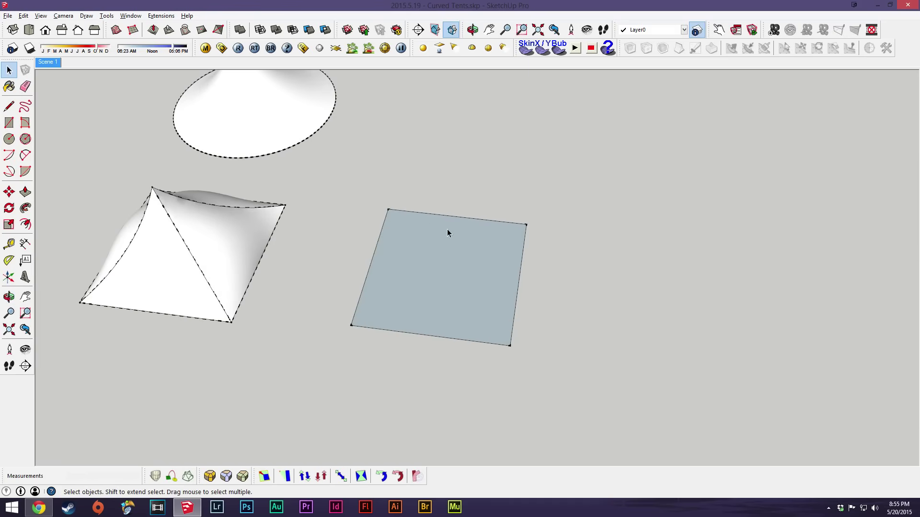
pyautogui.moveTo(500, 278); pyautogui.dragTo(449, 275, button='middle')
pyautogui.press('c')
pyautogui.click(598, 291)
pyautogui.write("1'")
pyautogui.press('Return')
pyautogui.press('space')
pyautogui.press('m')
pyautogui.click(597, 291)
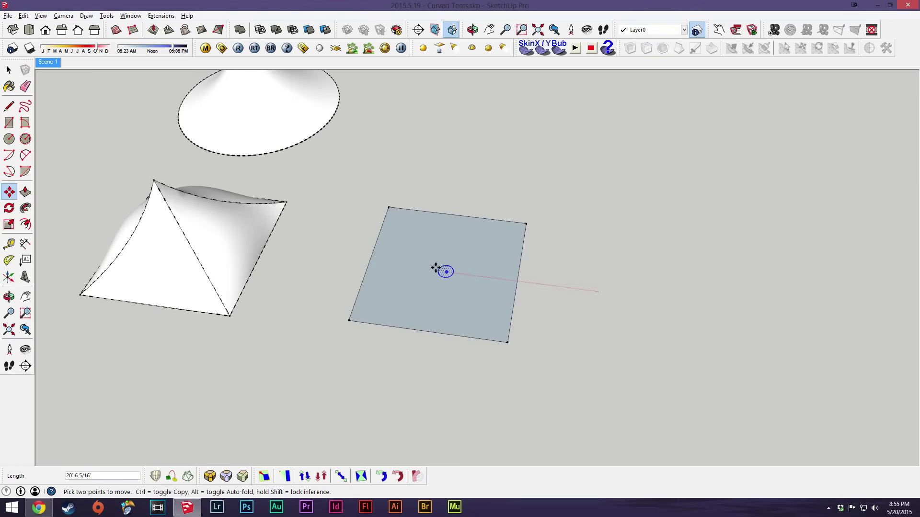
pyautogui.press('space')
pyautogui.click(668, 274)
# Draw a line between the midpoints of two opposite square edges and a vertical line up from its midpoint
pyautogui.press('l')
pyautogui.click(517, 278)
pyautogui.click(370, 260)
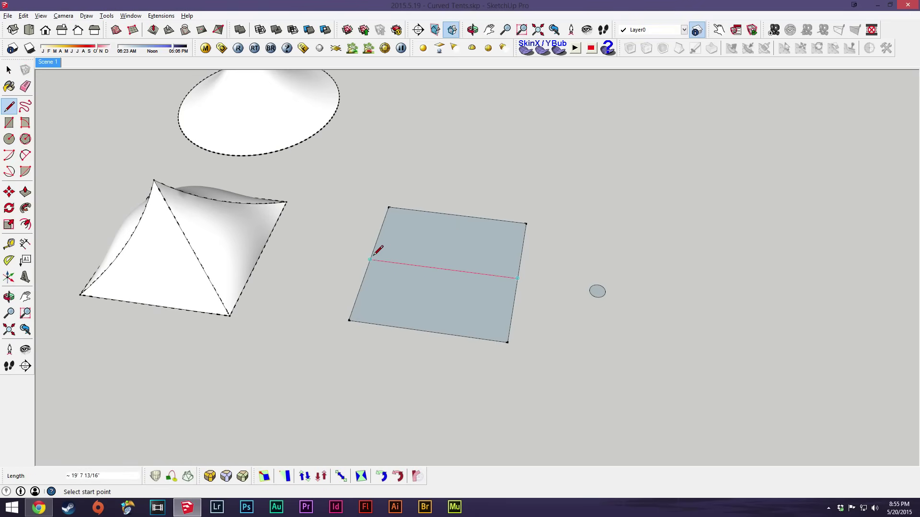
pyautogui.click(442, 269)
pyautogui.click(435, 157)
pyautogui.press('space')
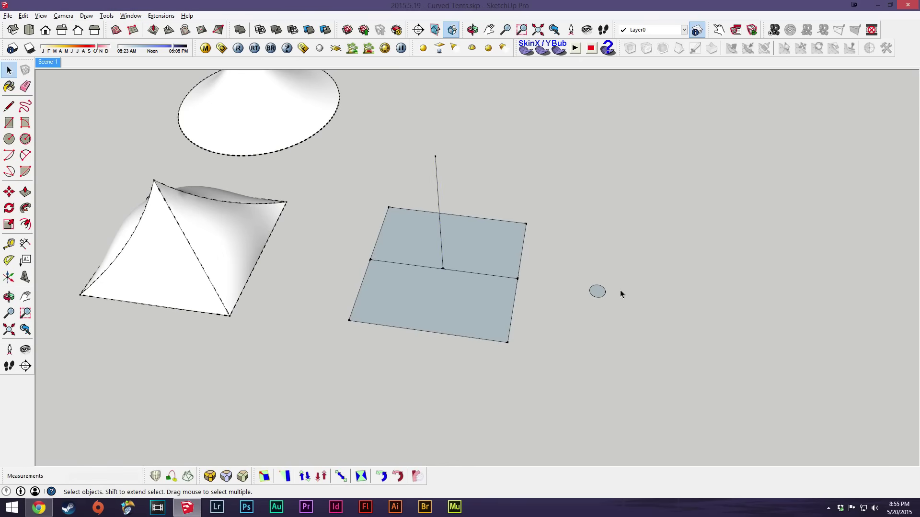
# Move the small circle by its edge onto the upper end of the vertical line
pyautogui.press('m')
pyautogui.click(596, 295)
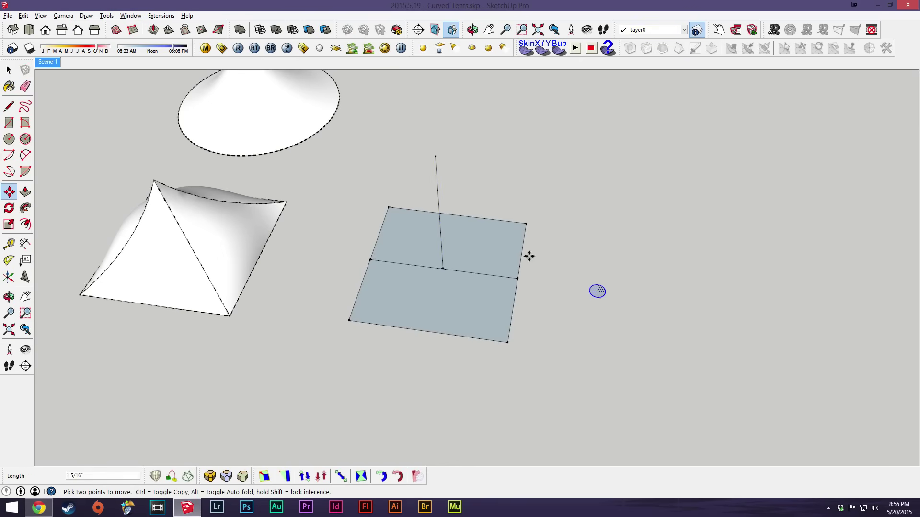
pyautogui.click(435, 157)
pyautogui.scroll(1, 435, 157)
pyautogui.scroll(3, 434, 157)
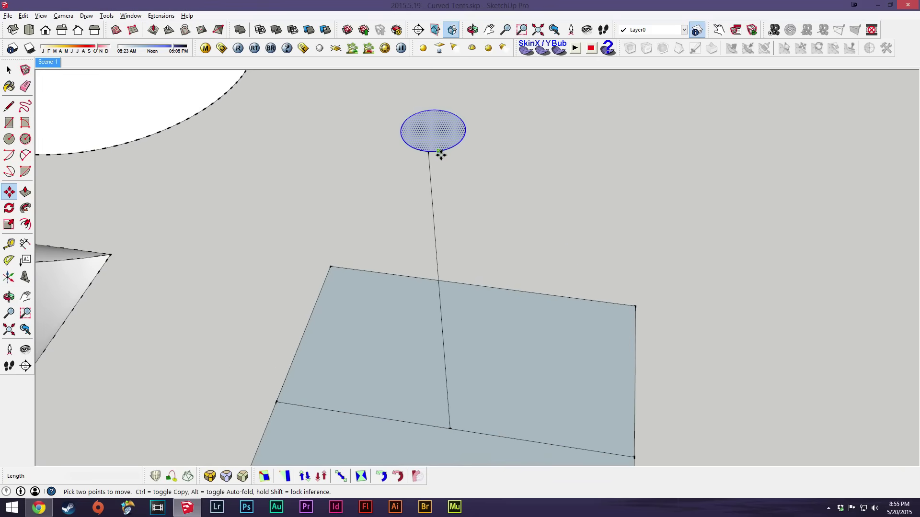
pyautogui.click(449, 157)
pyautogui.press('space')
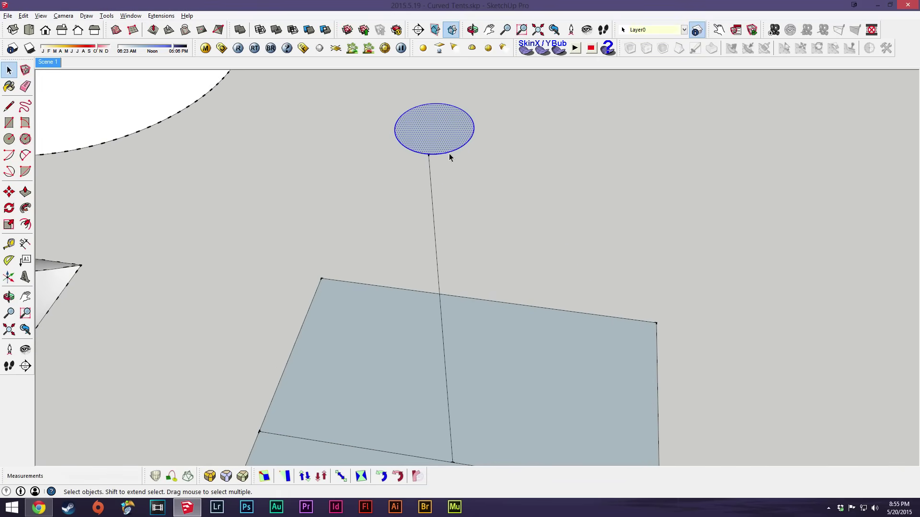
# Draw a radius line from the vertical line's upper end to the centre of the circle
pyautogui.click(461, 171)
pyautogui.press('l')
pyautogui.click(428, 154)
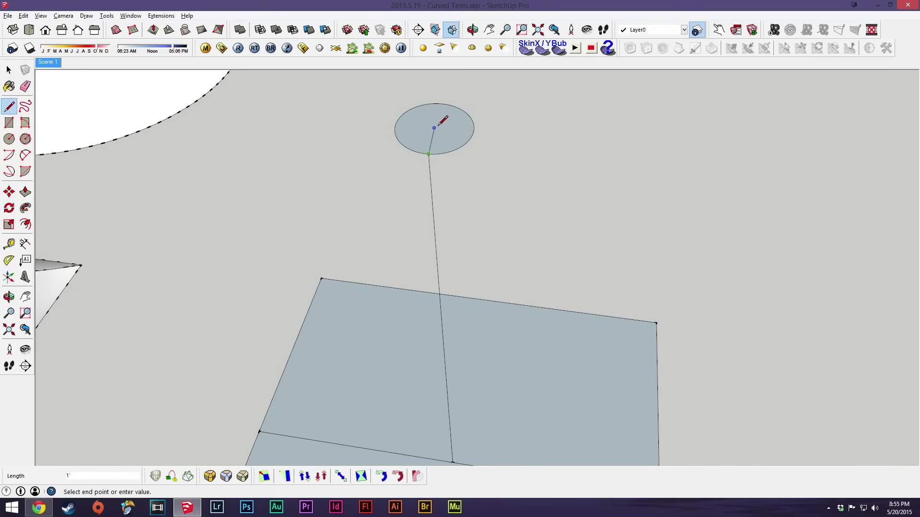
pyautogui.click(434, 128)
# Cut and paste the circle with its radius line, and move it by its centre onto the vertical line's upper end
pyautogui.press('space')
pyautogui.click(438, 147)
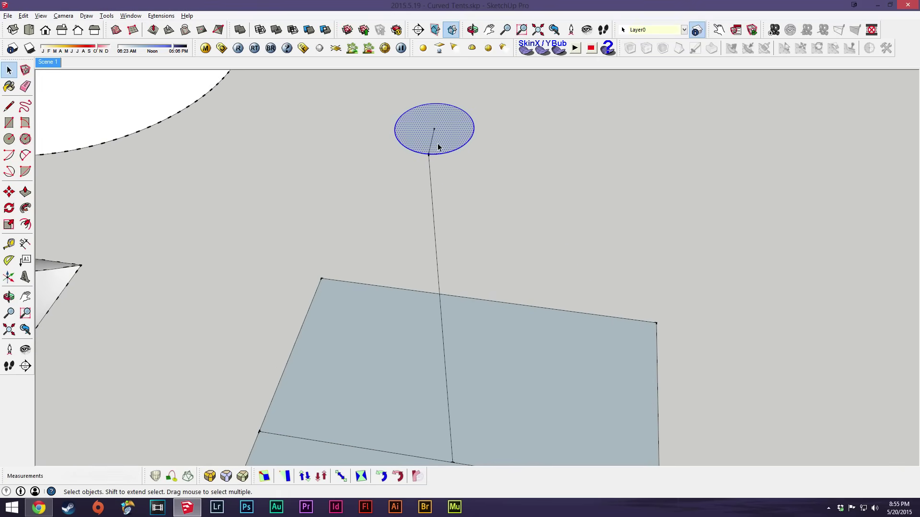
pyautogui.hotkey('ctrl', 'x')
pyautogui.hotkey('ctrl', 'v')
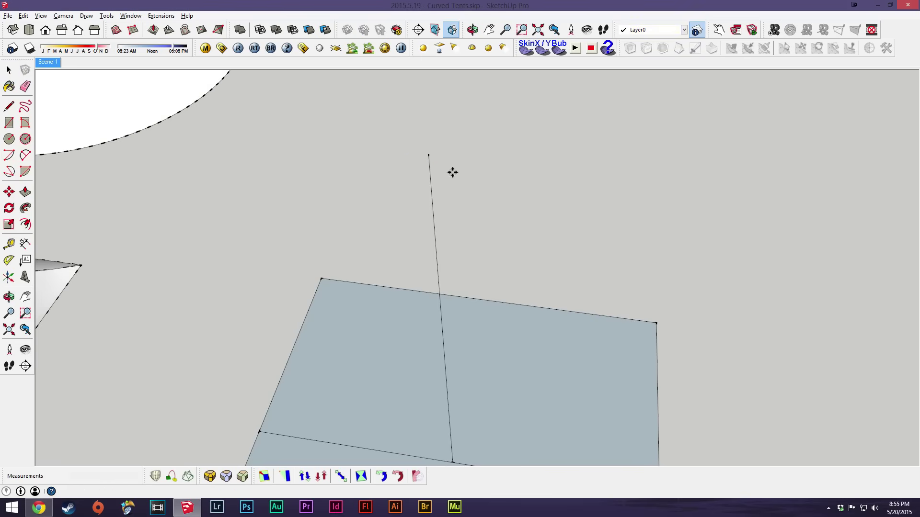
pyautogui.click(479, 178)
pyautogui.press('m')
pyautogui.click(462, 187)
pyautogui.click(427, 156)
# Erase the radius line inside the circle and the dividing line across the square
pyautogui.moveTo(477, 188); pyautogui.dragTo(317, 83, button='middle')
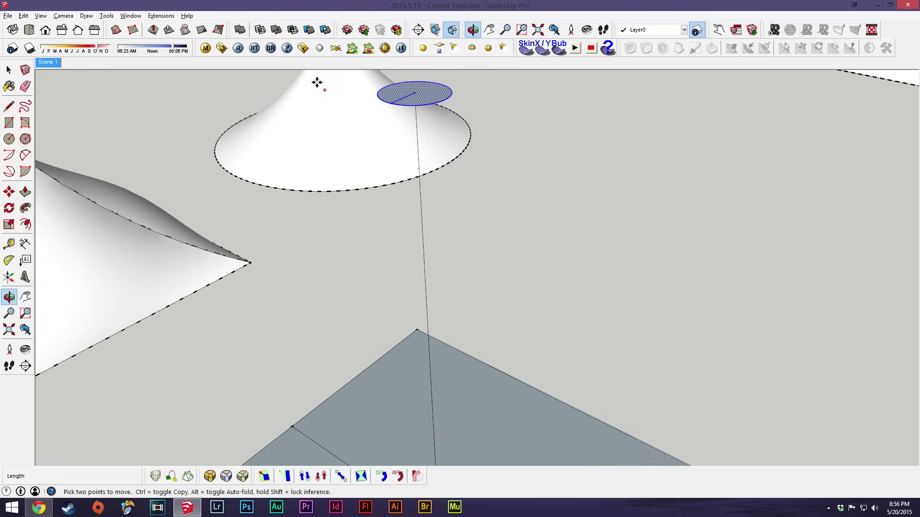
pyautogui.moveTo(468, 396); pyautogui.dragTo(446, 476, button='middle')
pyautogui.press('space')
pyautogui.moveTo(477, 314)
pyautogui.mouseDown(button='middle')
pyautogui.moveTo(563, 411)
pyautogui.moveTo(472, 235)
pyautogui.mouseUp(button='middle')
pyautogui.press('e')
pyautogui.moveTo(507, 346); pyautogui.dragTo(483, 248, button='middle')
pyautogui.click(488, 389)
pyautogui.click(448, 368)
pyautogui.moveTo(493, 382)
pyautogui.mouseDown(button='middle')
pyautogui.moveTo(480, 335)
pyautogui.moveTo(523, 363)
pyautogui.mouseUp(button='middle')
# Select the square and the raised circle with their edges and start a Loft by Spline between them
pyautogui.press('space')
pyautogui.click(503, 367)
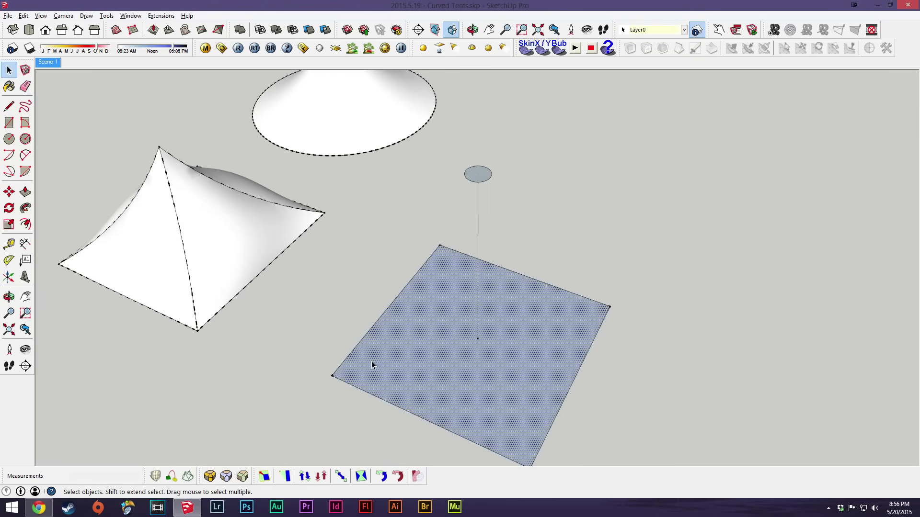
pyautogui.doubleClick(444, 320)
pyautogui.keyDown('shift'); pyautogui.doubleClick(474, 176); pyautogui.keyUp('shift')
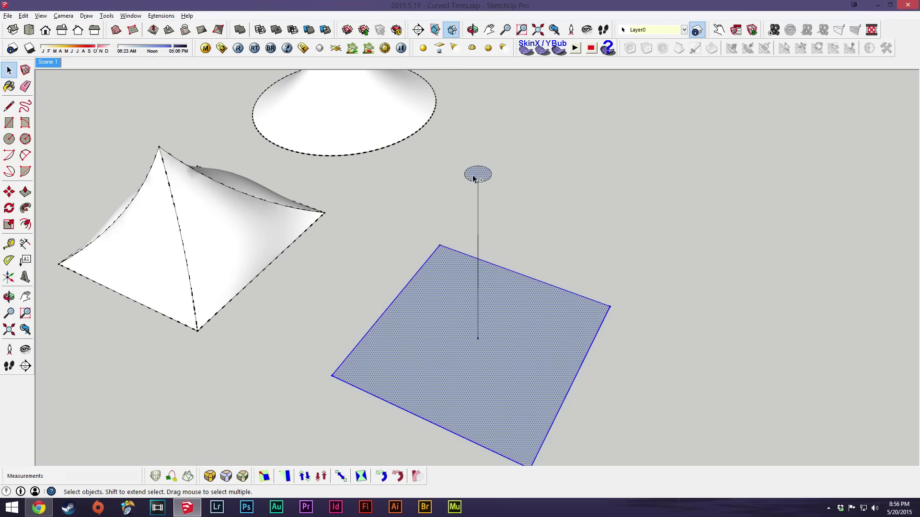
pyautogui.click(155, 476)
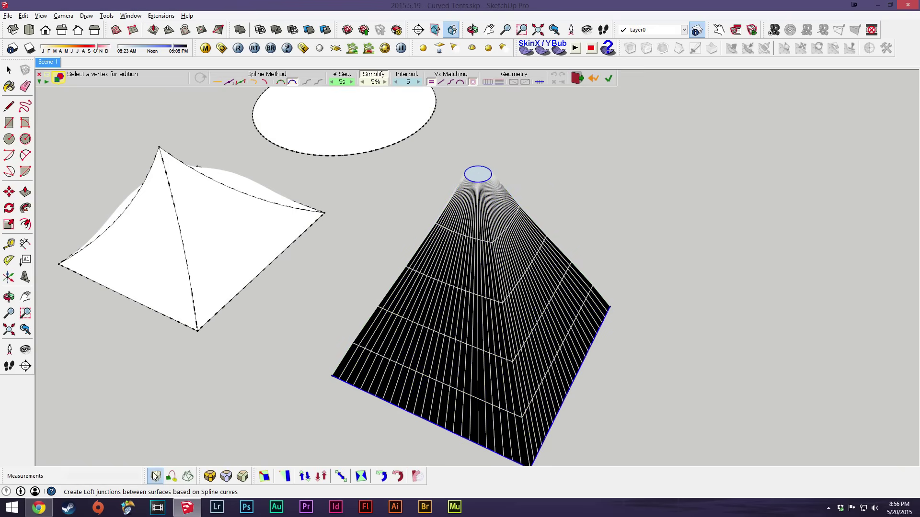
# Compare spline methods for the loft and choose the one that curves outward at the square base and inward toward the circle
pyautogui.moveTo(530, 376); pyautogui.dragTo(608, 388, button='middle')
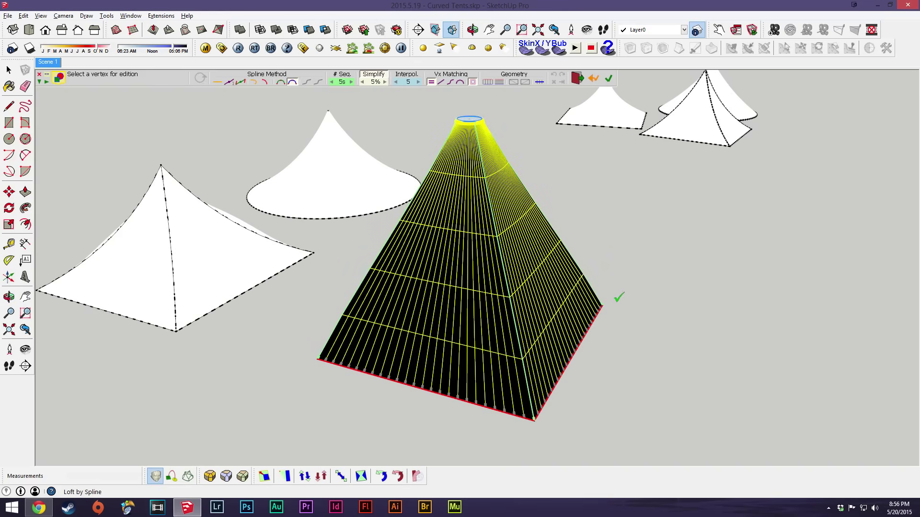
pyautogui.moveTo(599, 345); pyautogui.dragTo(590, 301, button='middle')
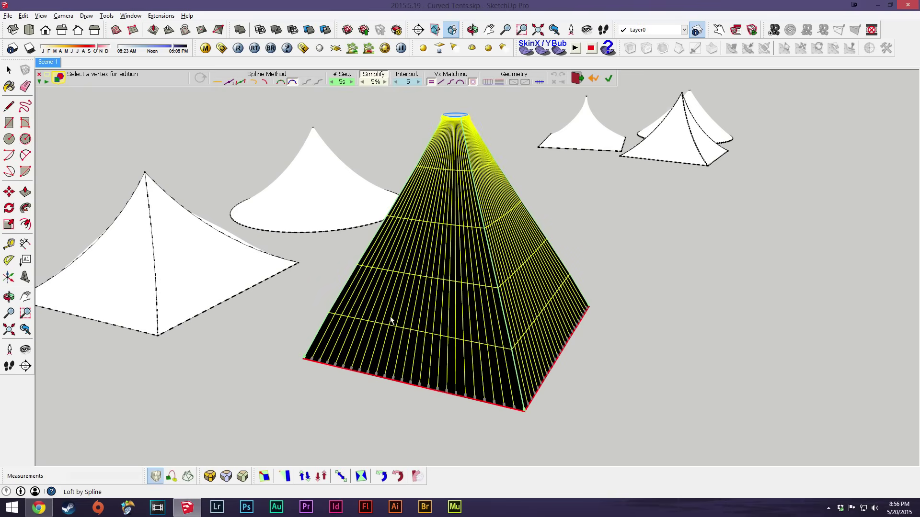
pyautogui.click(229, 83)
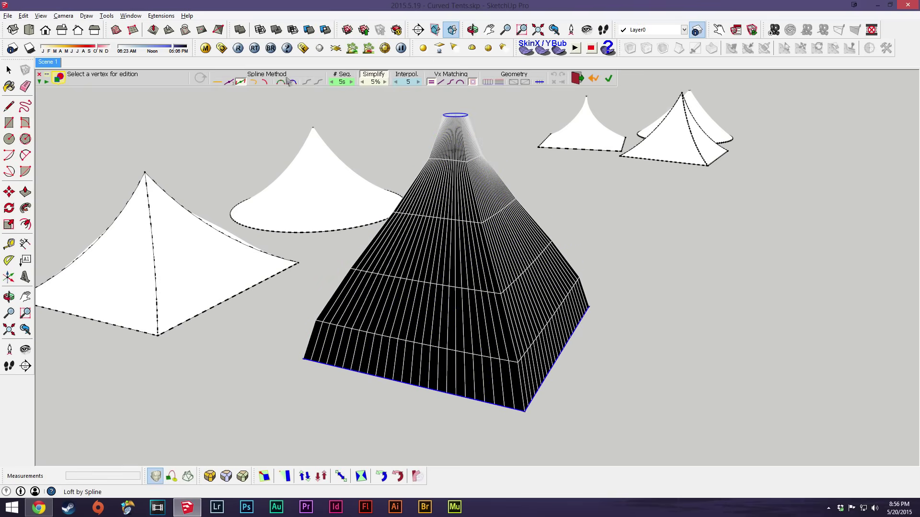
pyautogui.click(256, 84)
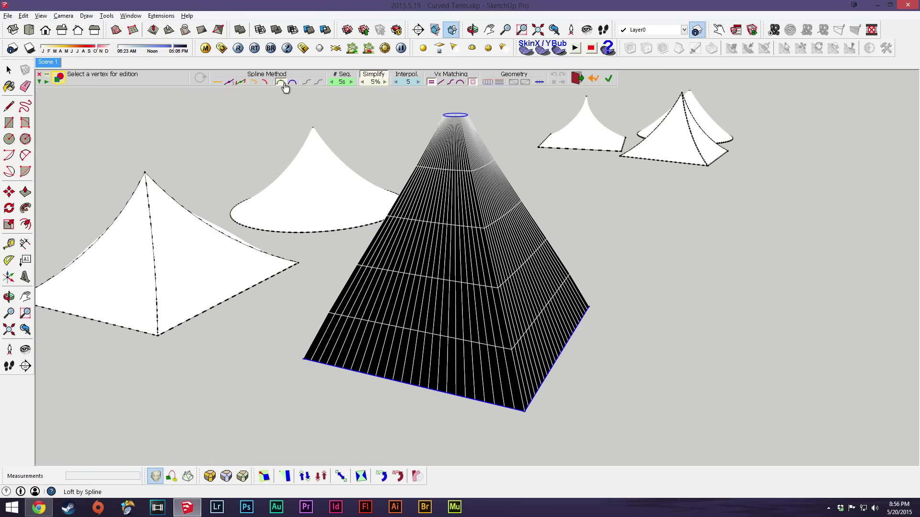
pyautogui.click(231, 84)
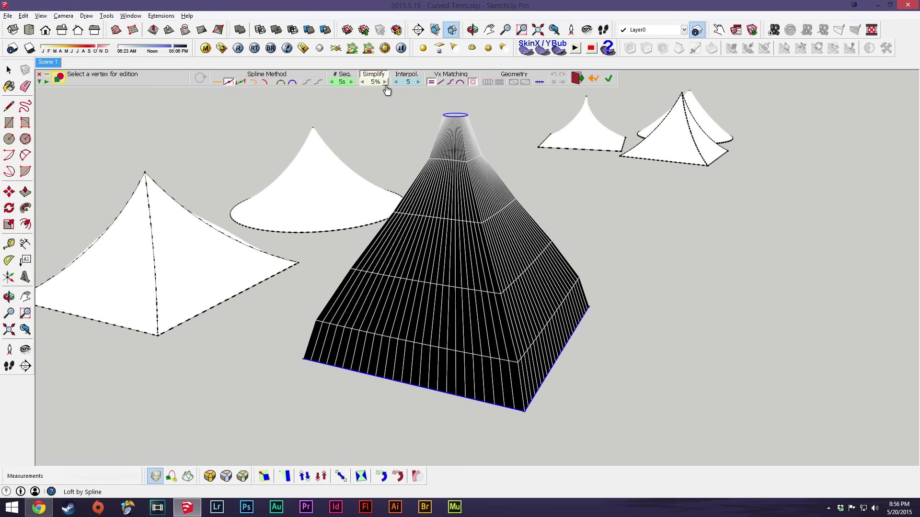
# Try different segment counts along the loft, from 20 down to 1
pyautogui.click(352, 83)
pyautogui.click(352, 82)
pyautogui.click(352, 82)
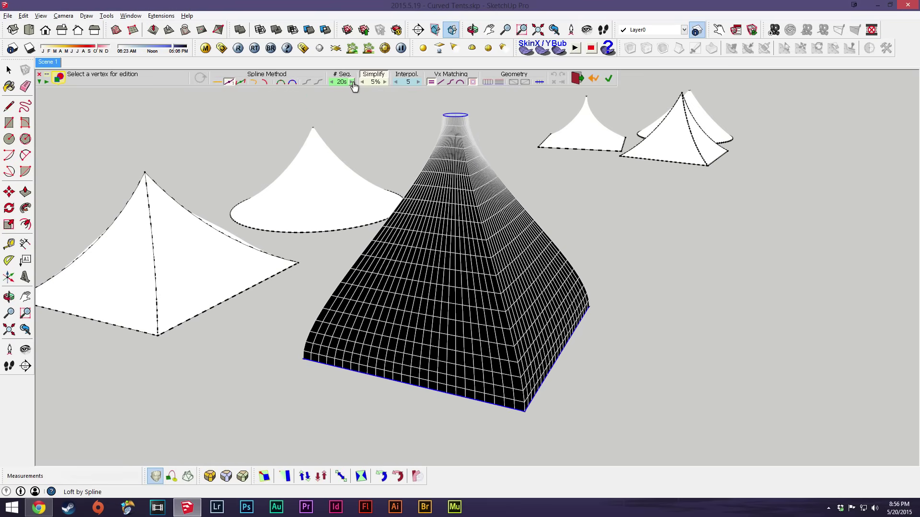
pyautogui.click(331, 82)
pyautogui.click(331, 82)
pyautogui.click(331, 82)
pyautogui.click(351, 83)
pyautogui.click(351, 82)
pyautogui.click(332, 83)
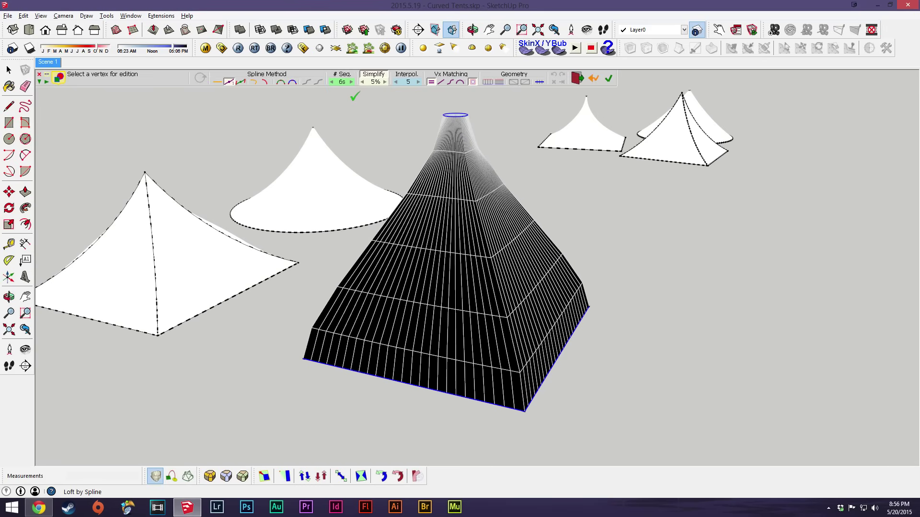
pyautogui.click(332, 82)
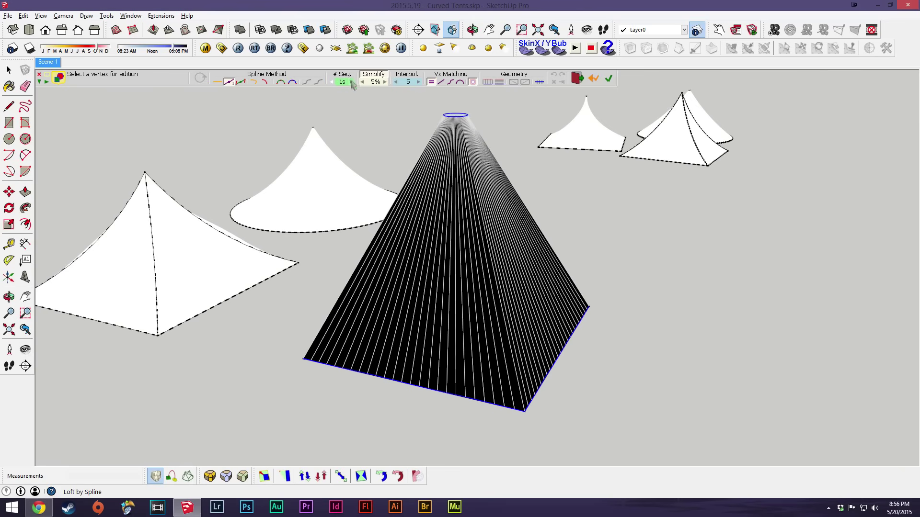
# Set the loft's number of segments to 21
pyautogui.click(351, 83)
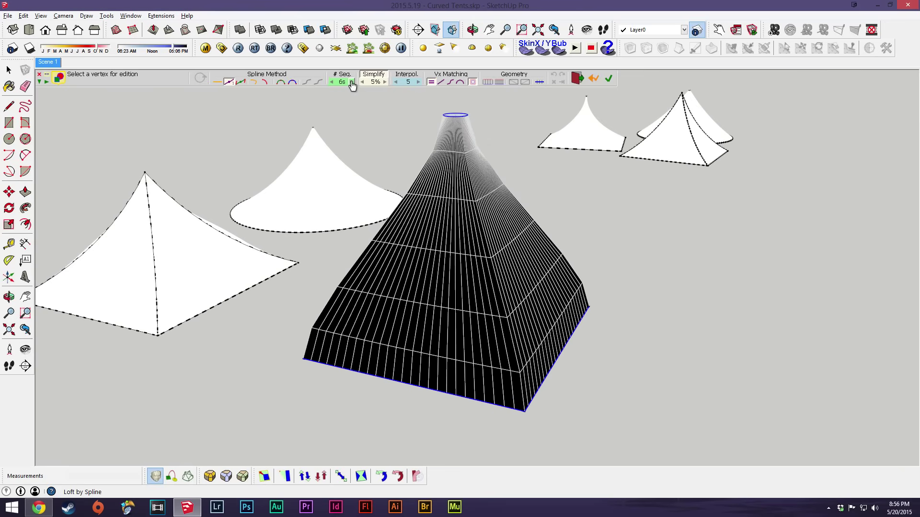
pyautogui.click(352, 83)
pyautogui.click(352, 82)
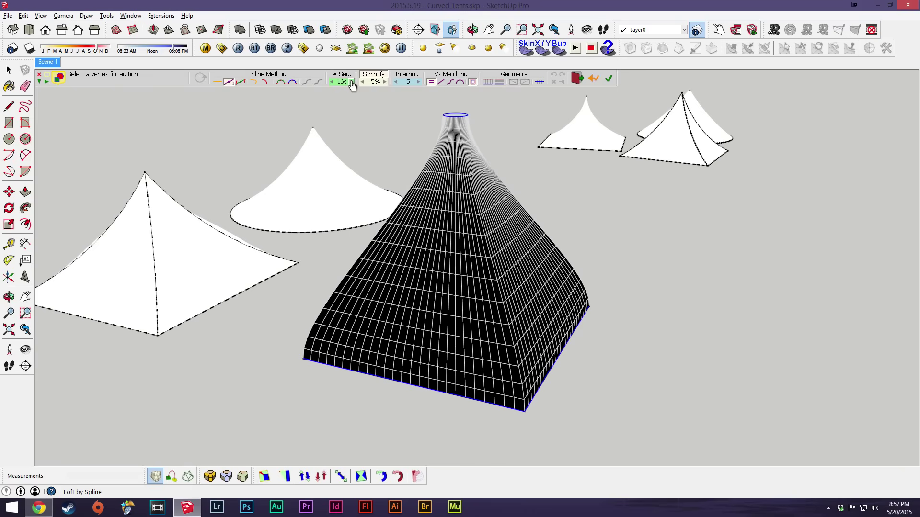
pyautogui.click(352, 82)
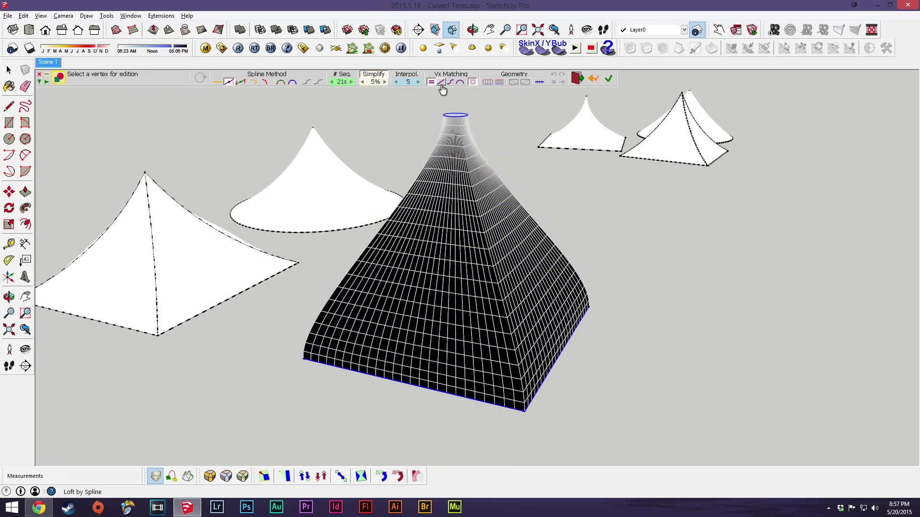
# Open the properties of the loft junction and raise the tension at the square base to 130%
pyautogui.click(498, 245)
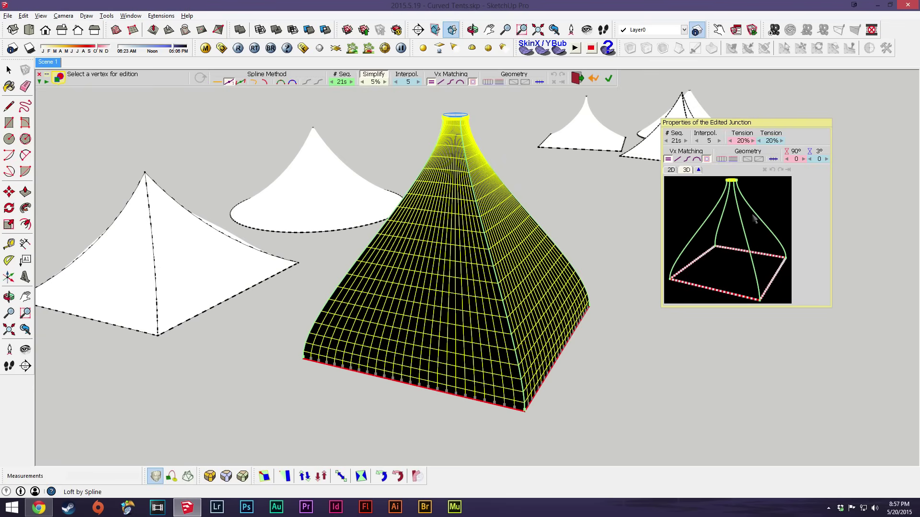
pyautogui.click(753, 141)
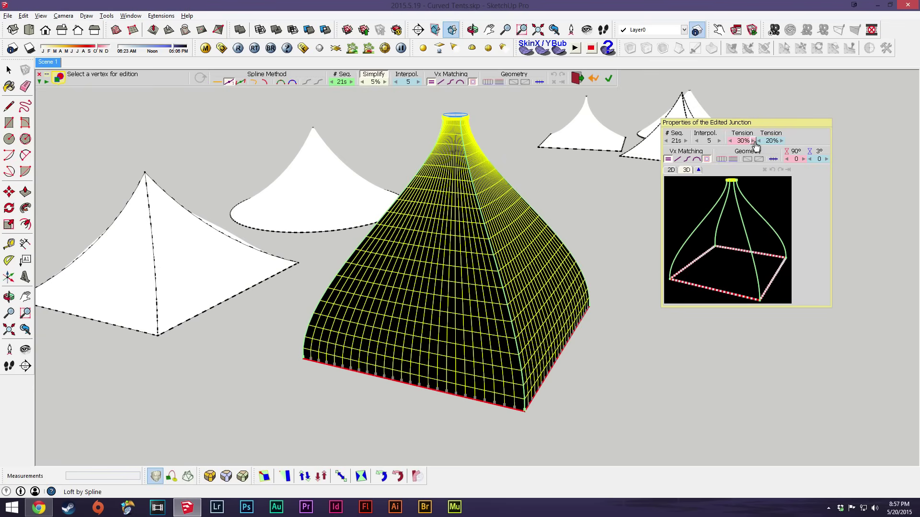
pyautogui.click(753, 141)
pyautogui.click(753, 141)
pyautogui.click(752, 141)
pyautogui.click(753, 141)
pyautogui.click(753, 141)
pyautogui.click(753, 141)
pyautogui.click(753, 140)
pyautogui.click(752, 141)
pyautogui.click(752, 141)
pyautogui.click(753, 141)
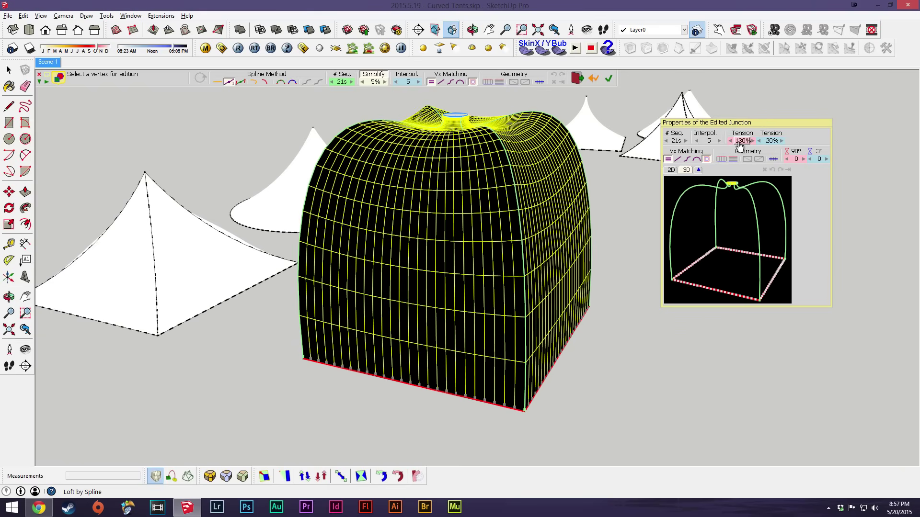
# Raise the tension at the circle end of the loft to 130% and inspect the shape
pyautogui.click(782, 141)
pyautogui.click(782, 141)
pyautogui.click(782, 141)
pyautogui.click(782, 141)
pyautogui.click(781, 141)
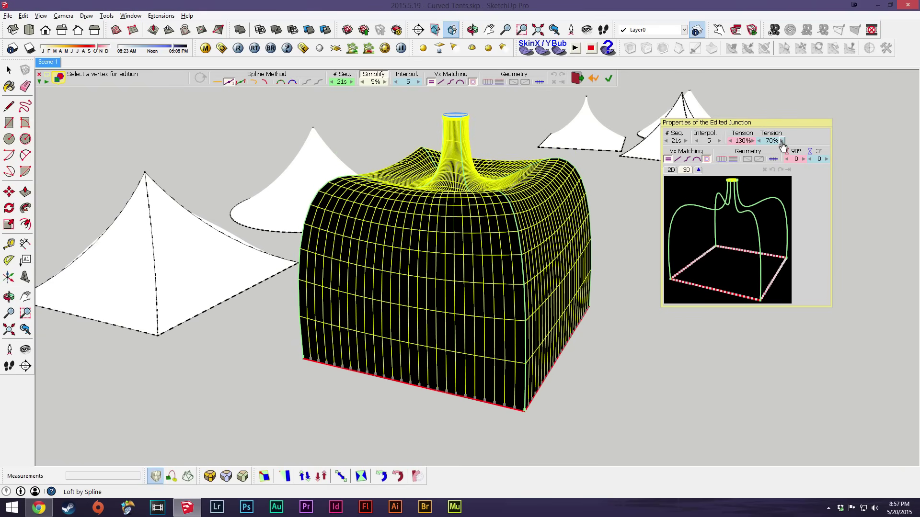
pyautogui.click(782, 140)
pyautogui.click(781, 141)
pyautogui.click(782, 141)
pyautogui.click(782, 141)
pyautogui.click(782, 141)
pyautogui.click(782, 141)
pyautogui.moveTo(601, 250); pyautogui.dragTo(550, 320, button='middle')
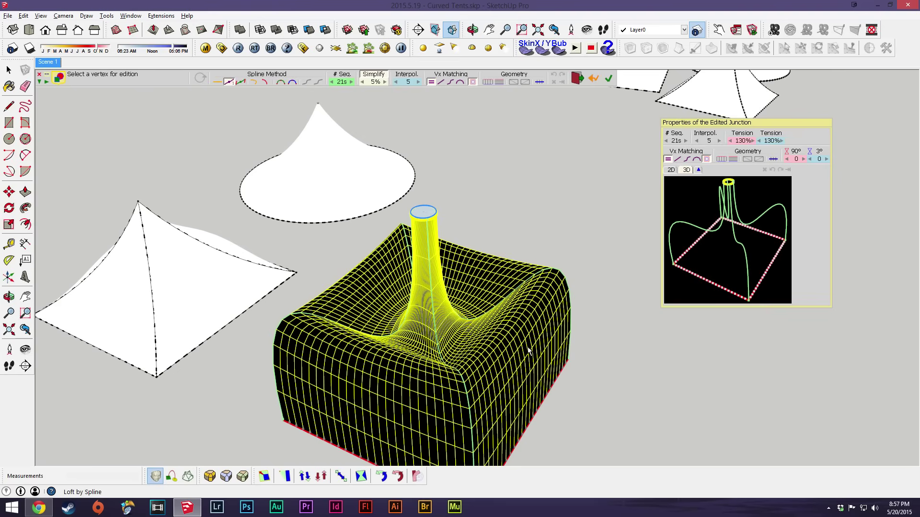
pyautogui.keyDown('shift'); pyautogui.moveTo(530, 359); pyautogui.dragTo(542, 296, button='middle'); pyautogui.keyUp('shift')
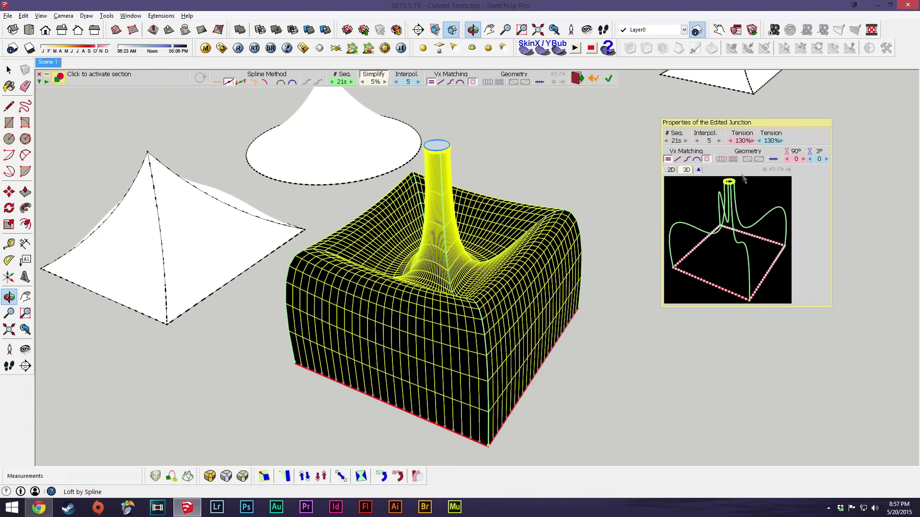
# Lower the loft's tension to 0% at the square base and 10% at the circle end
pyautogui.click(759, 142)
pyautogui.click(759, 141)
pyautogui.click(759, 142)
pyautogui.click(759, 142)
pyautogui.click(730, 141)
pyautogui.click(730, 141)
pyautogui.click(730, 141)
pyautogui.click(730, 140)
pyautogui.click(731, 141)
pyautogui.click(730, 141)
pyautogui.click(730, 141)
pyautogui.click(730, 141)
pyautogui.click(730, 141)
pyautogui.click(730, 141)
pyautogui.click(781, 141)
pyautogui.click(759, 141)
pyautogui.click(759, 141)
pyautogui.click(759, 140)
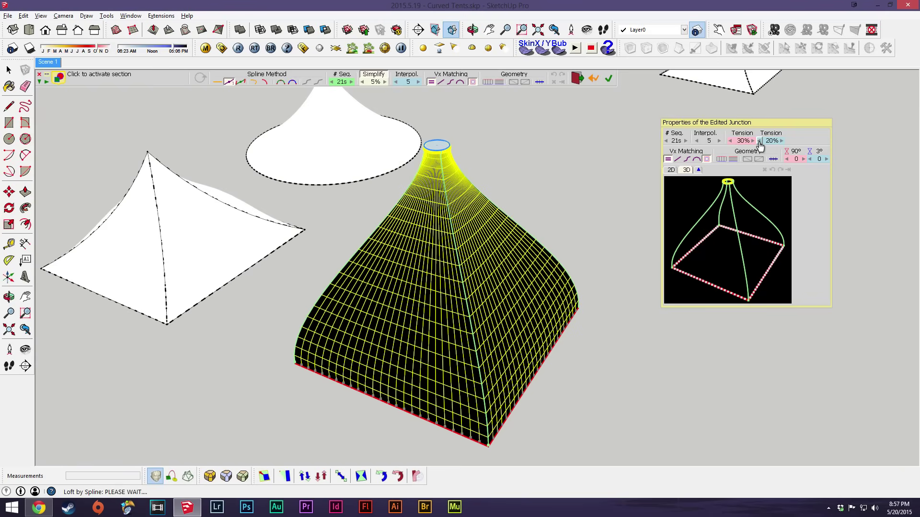
pyautogui.click(760, 141)
pyautogui.click(730, 140)
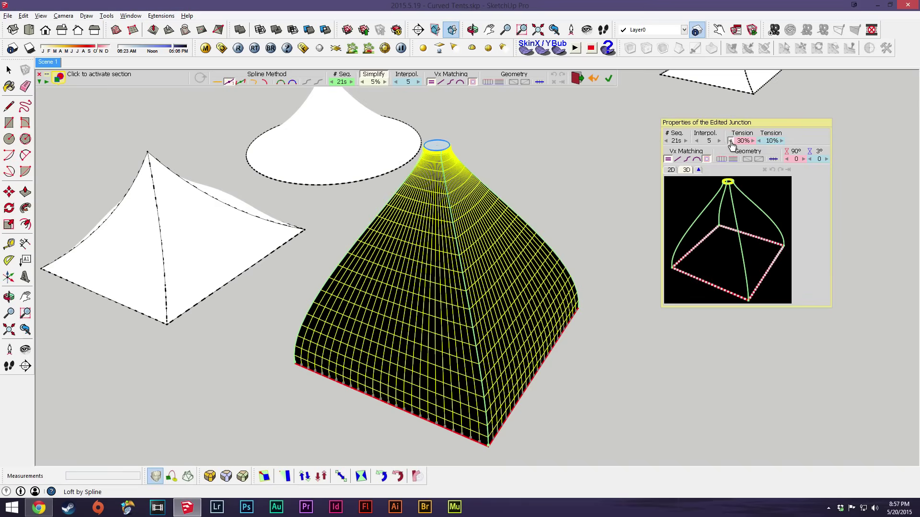
# Set the tension at the circle end to 30% and generate the spline loft
pyautogui.click(783, 141)
pyautogui.click(783, 141)
pyautogui.click(783, 141)
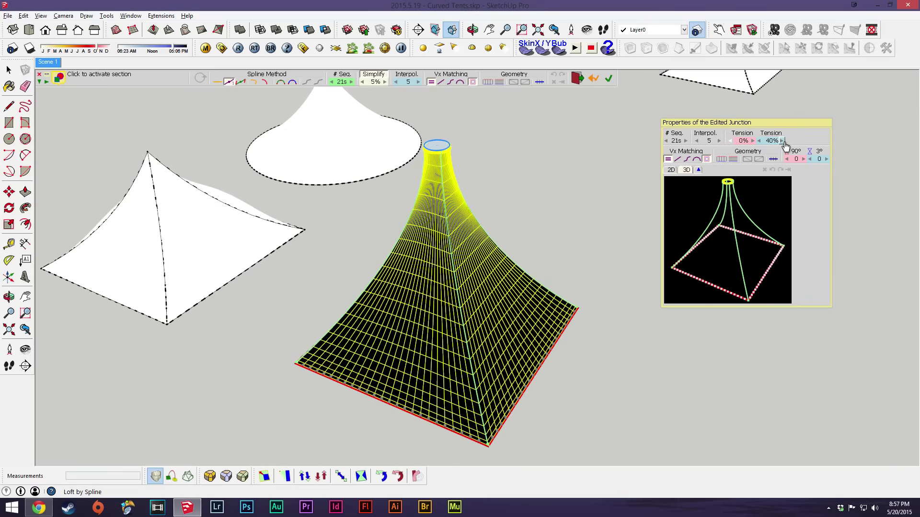
pyautogui.click(760, 141)
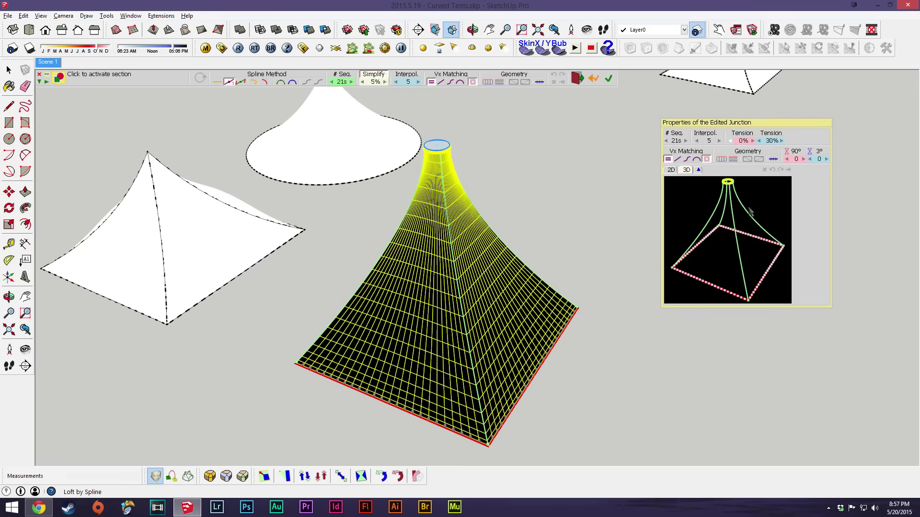
pyautogui.click(609, 78)
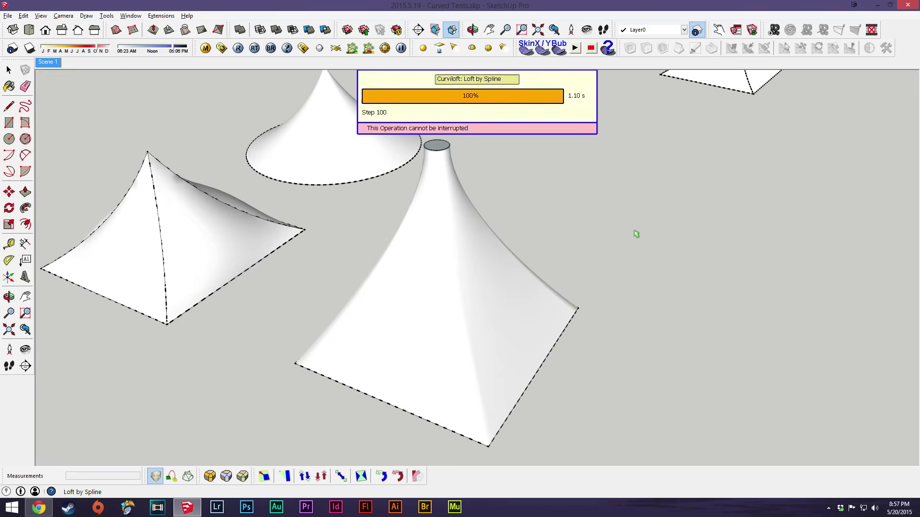
# Examine the lofted tent from several sides and open its group to inspect the circular top
pyautogui.moveTo(624, 236); pyautogui.dragTo(582, 212, button='middle')
pyautogui.moveTo(516, 243); pyautogui.dragTo(489, 250, button='middle')
pyautogui.scroll(4, 496, 209)
pyautogui.scroll(4, 493, 239)
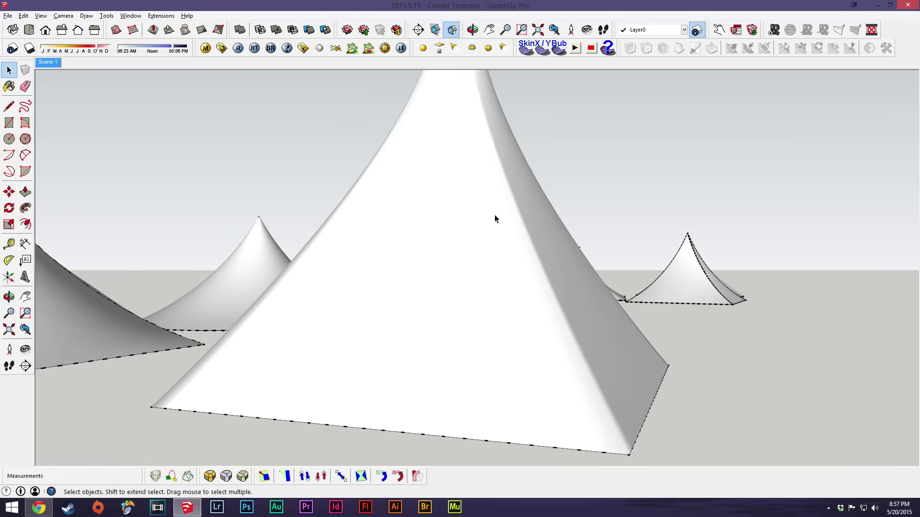
pyautogui.moveTo(555, 367); pyautogui.dragTo(561, 401, button='middle')
pyautogui.scroll(-3, 561, 400)
pyautogui.moveTo(543, 307); pyautogui.dragTo(479, 393, button='middle')
pyautogui.scroll(-3, 478, 393)
pyautogui.doubleClick(443, 150)
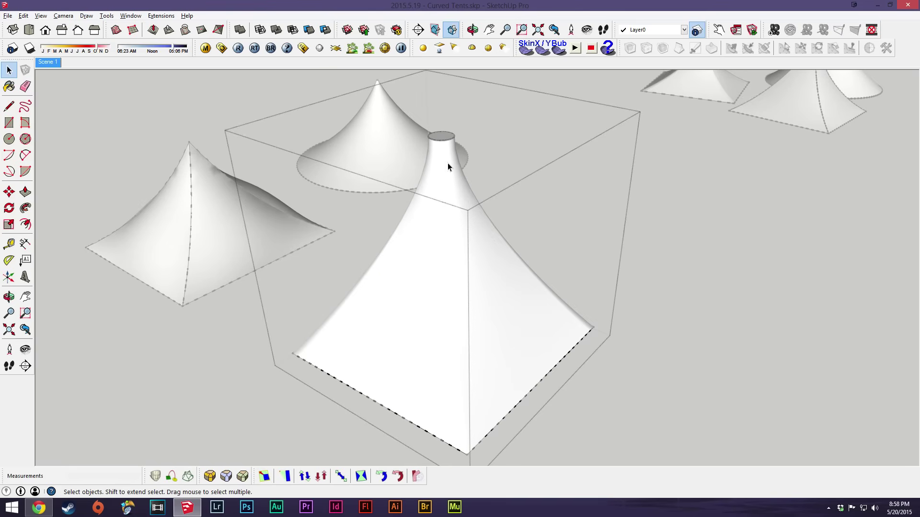
pyautogui.click(443, 143)
pyautogui.moveTo(441, 137); pyautogui.dragTo(454, 190, button='middle')
pyautogui.click(524, 165)
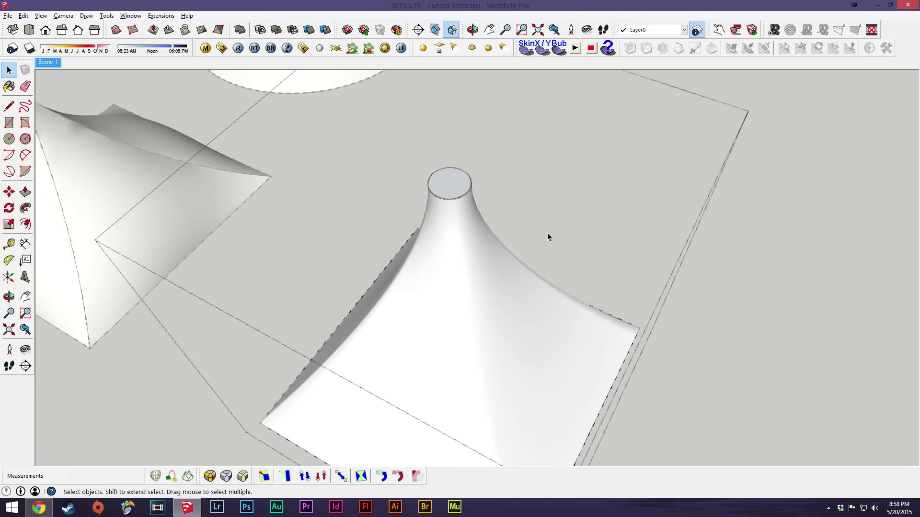
# Undo the spline loft and the erased guide lines to restore the vertical line between the square and the circle
pyautogui.scroll(-6, 602, 261)
pyautogui.moveTo(498, 308)
pyautogui.mouseDown(button='middle')
pyautogui.moveTo(482, 311)
pyautogui.moveTo(504, 316)
pyautogui.mouseUp(button='middle')
pyautogui.hotkey('ctrl', 'z')
pyautogui.hotkey('ctrl', 'z')
pyautogui.hotkey('ctrl', 'z')
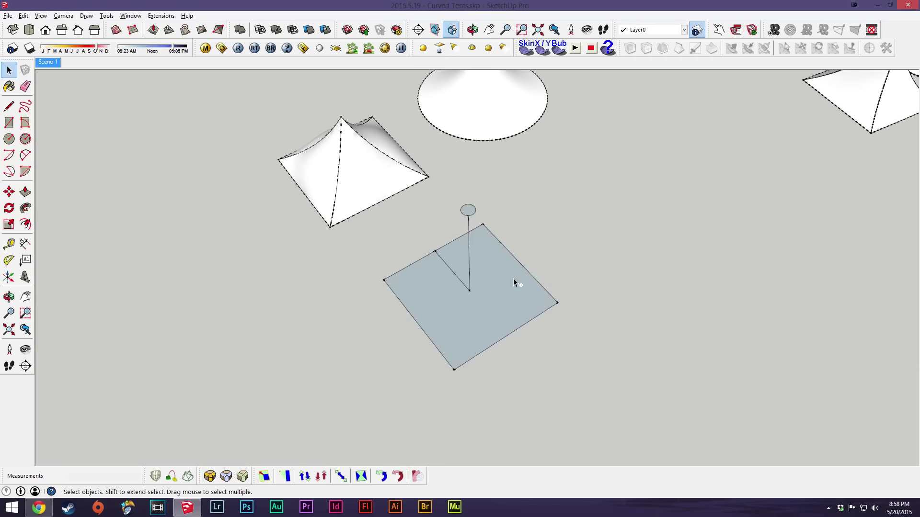
# Delete the dividing line running from the square's edge to its centre
pyautogui.moveTo(476, 329)
pyautogui.mouseDown(button='middle')
pyautogui.moveTo(468, 315)
pyautogui.moveTo(478, 290)
pyautogui.mouseUp(button='middle')
pyautogui.scroll(2, 478, 289)
pyautogui.click(487, 348)
pyautogui.click(270, 356)
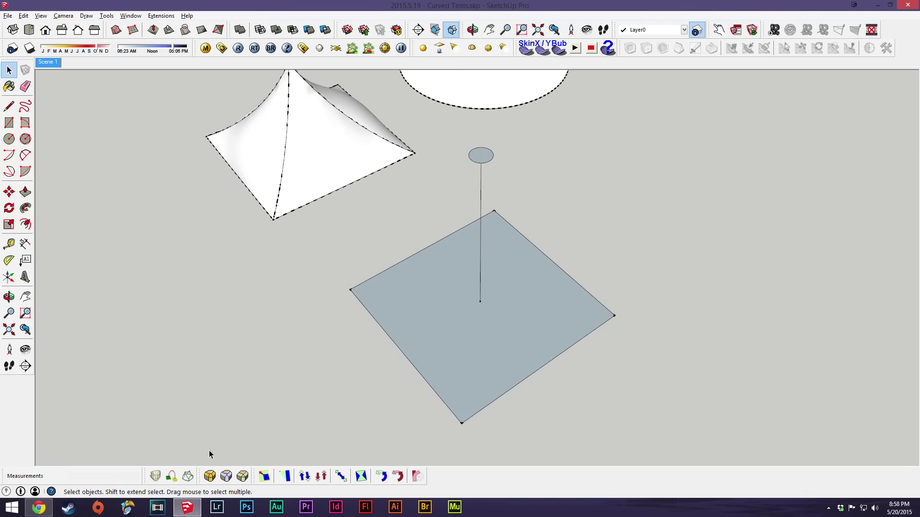
# Create a Loft along Path preview using the vertical line as path and the square and circle as profiles
pyautogui.click(171, 475)
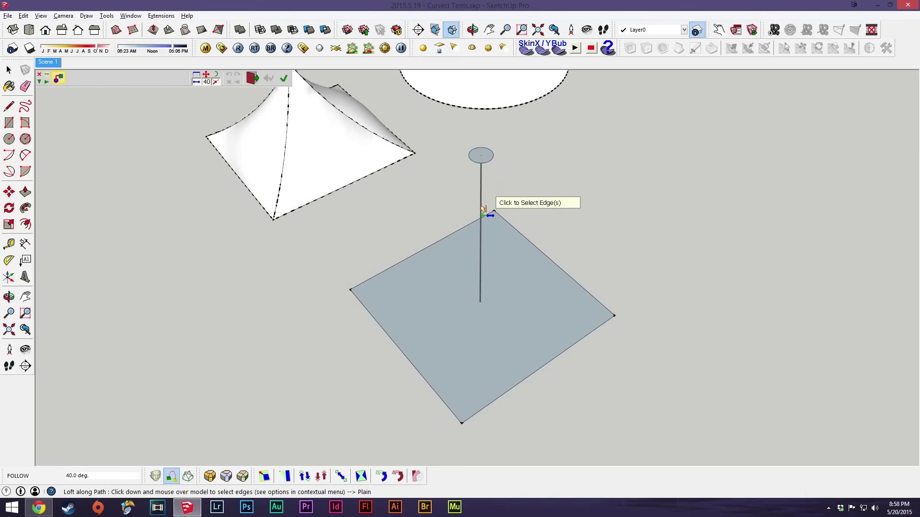
pyautogui.click(481, 256)
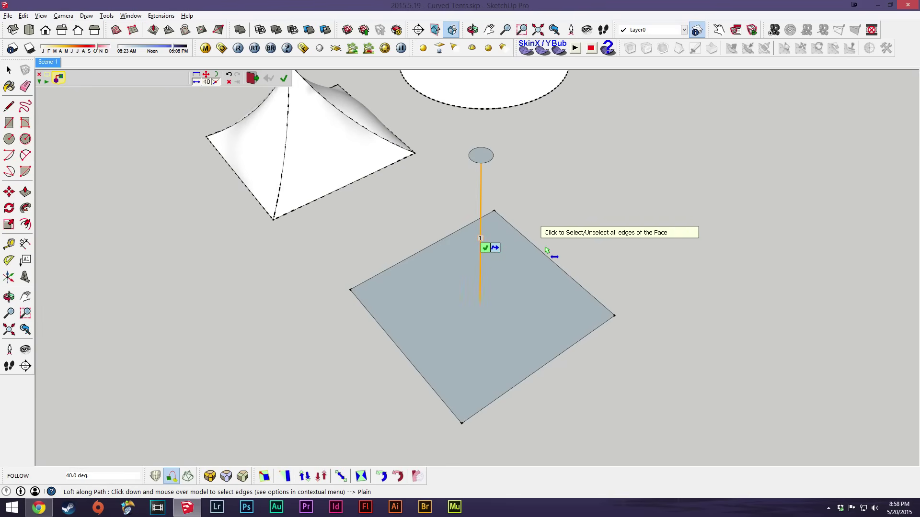
pyautogui.click(517, 320)
pyautogui.click(482, 156)
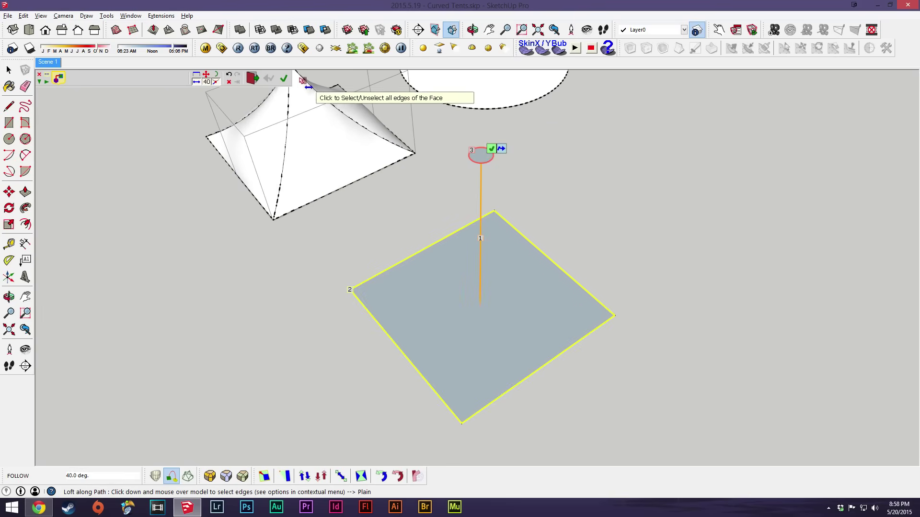
pyautogui.click(284, 79)
pyautogui.moveTo(528, 346); pyautogui.dragTo(574, 315, button='middle')
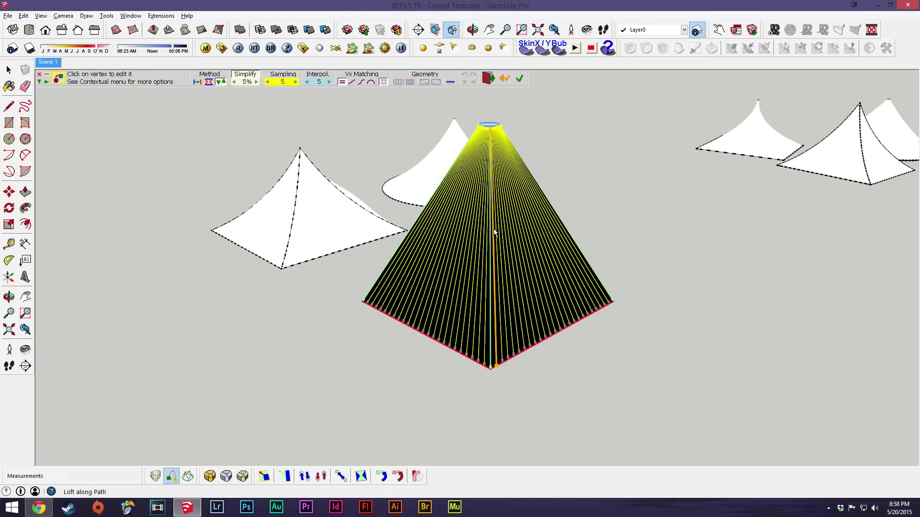
pyautogui.moveTo(515, 211); pyautogui.dragTo(473, 292, button='middle')
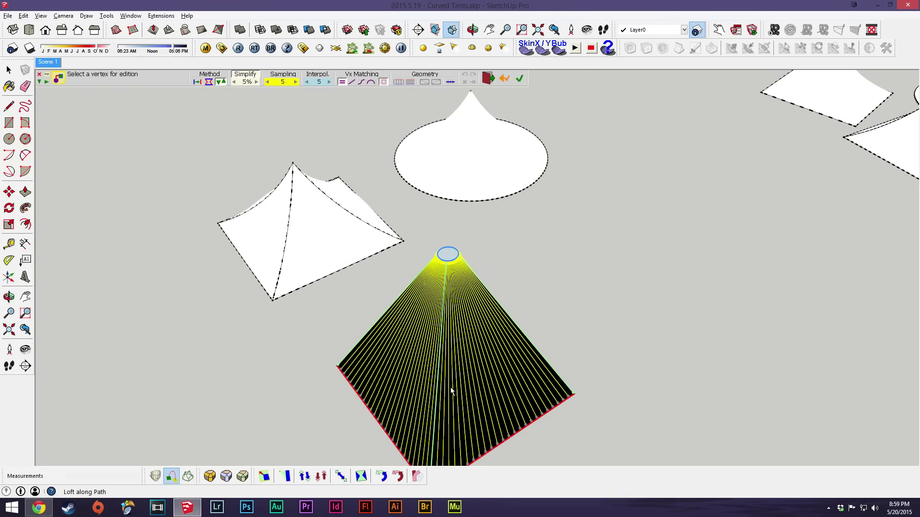
pyautogui.keyDown('shift'); pyautogui.moveTo(451, 390); pyautogui.dragTo(455, 354, button='middle'); pyautogui.keyUp('shift')
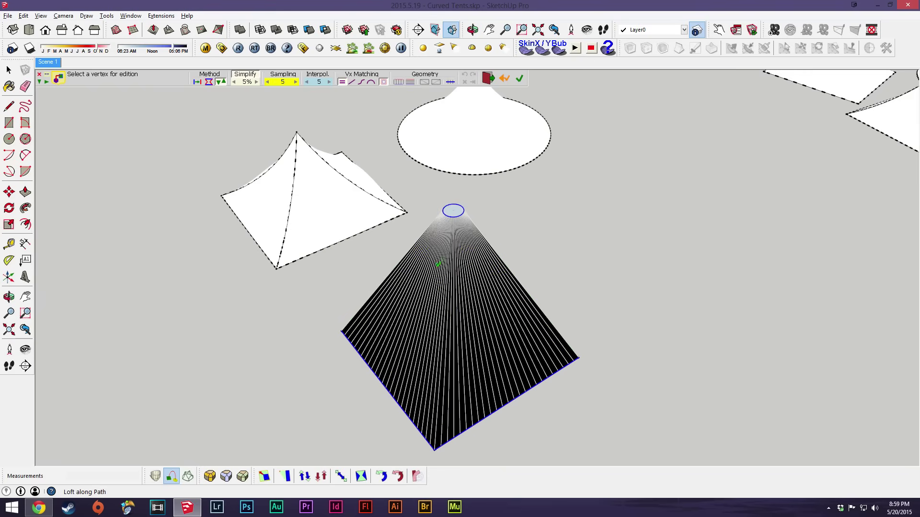
# Open the path loft's junction properties and set the 90° twist value to 3
pyautogui.click(464, 294)
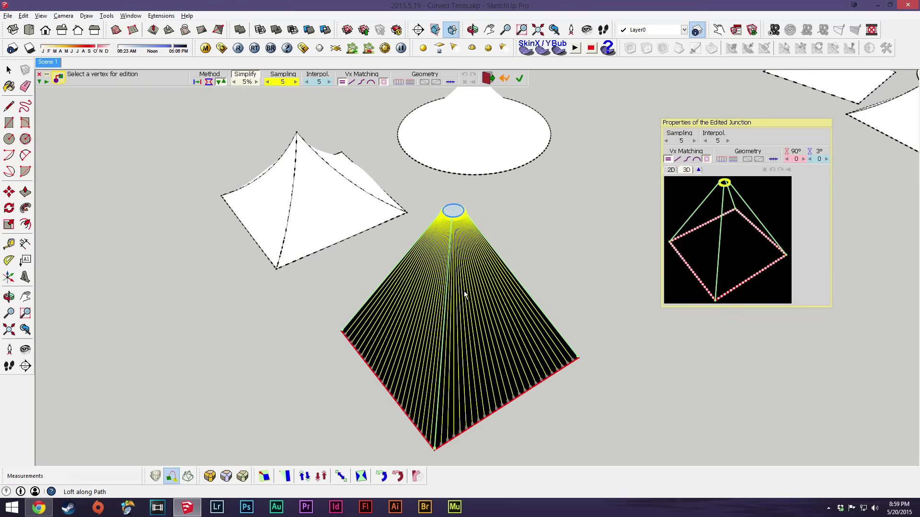
pyautogui.click(803, 159)
pyautogui.click(803, 160)
pyautogui.click(803, 160)
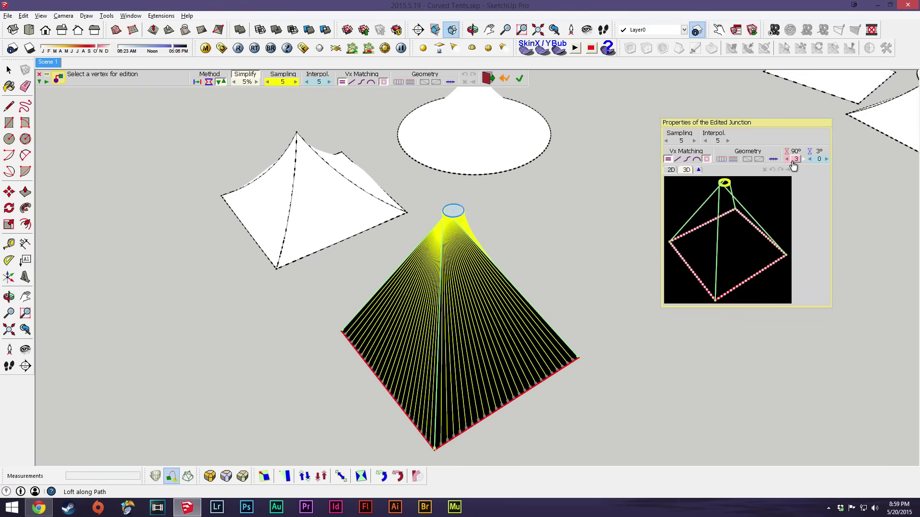
# Try a 3° twist value of 3 and a 90° twist value of 1 on the path loft, and exit its preview
pyautogui.click(828, 159)
pyautogui.click(827, 159)
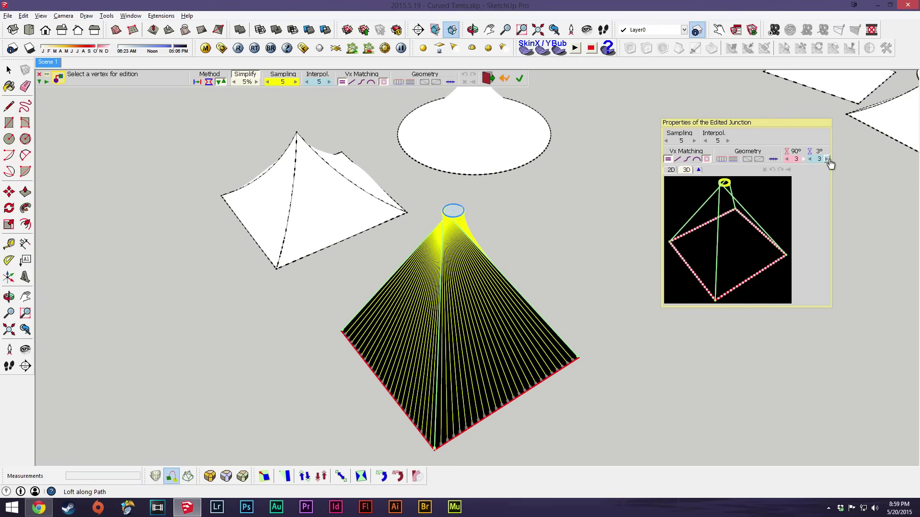
pyautogui.click(809, 160)
pyautogui.click(809, 160)
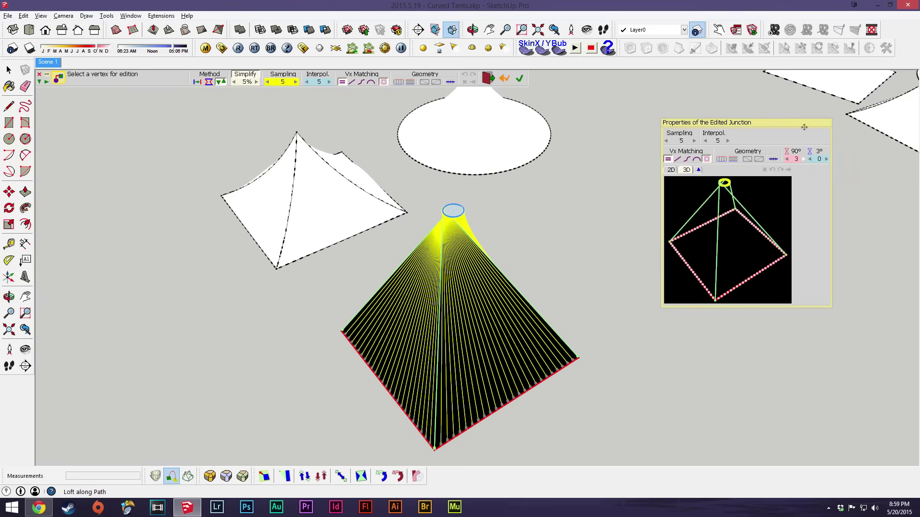
pyautogui.click(786, 160)
pyautogui.click(786, 160)
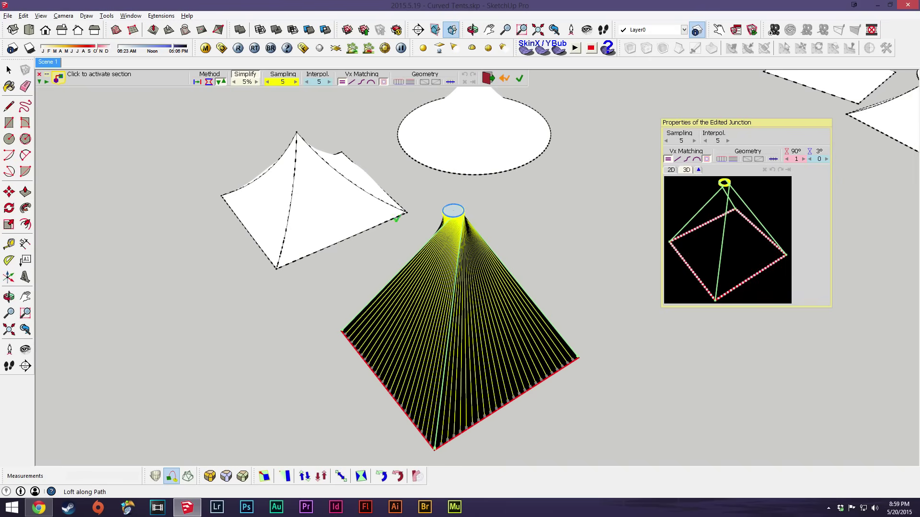
pyautogui.click(8, 70)
pyautogui.moveTo(439, 339); pyautogui.dragTo(208, 438, button='middle')
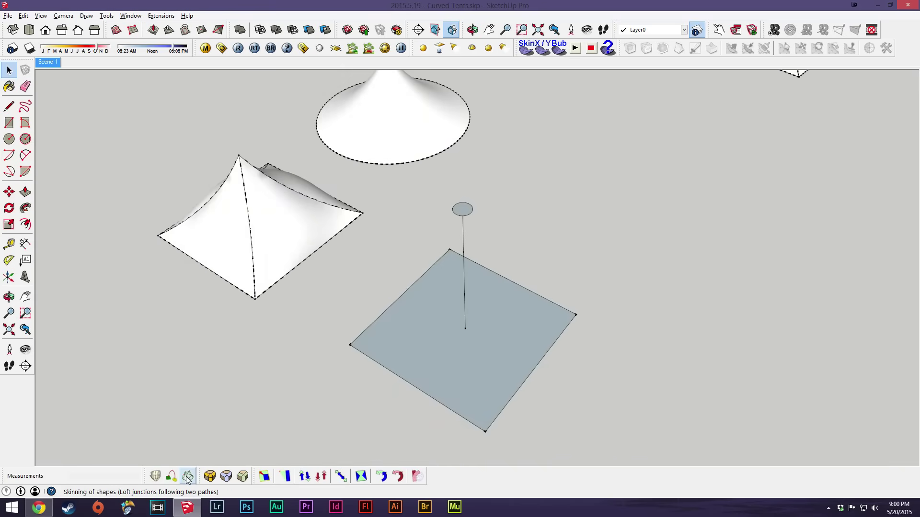
pyautogui.moveTo(487, 344); pyautogui.dragTo(420, 343, button='middle')
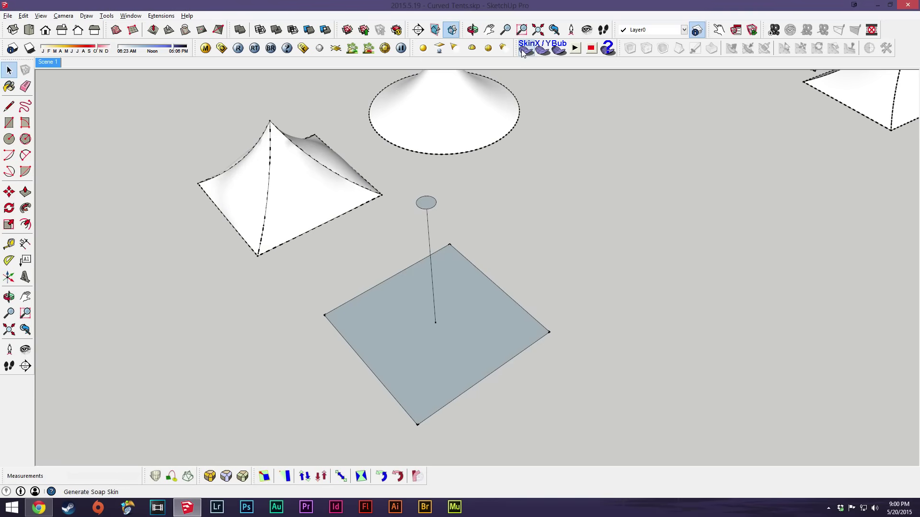
pyautogui.moveTo(483, 306); pyautogui.dragTo(481, 314, button='middle')
pyautogui.click(295, 194)
pyautogui.press('Delete')
pyautogui.hotkey('ctrl', 'z')
# Delete the circle at the upper end of the vertical line
pyautogui.moveTo(547, 291); pyautogui.dragTo(461, 292, button='middle')
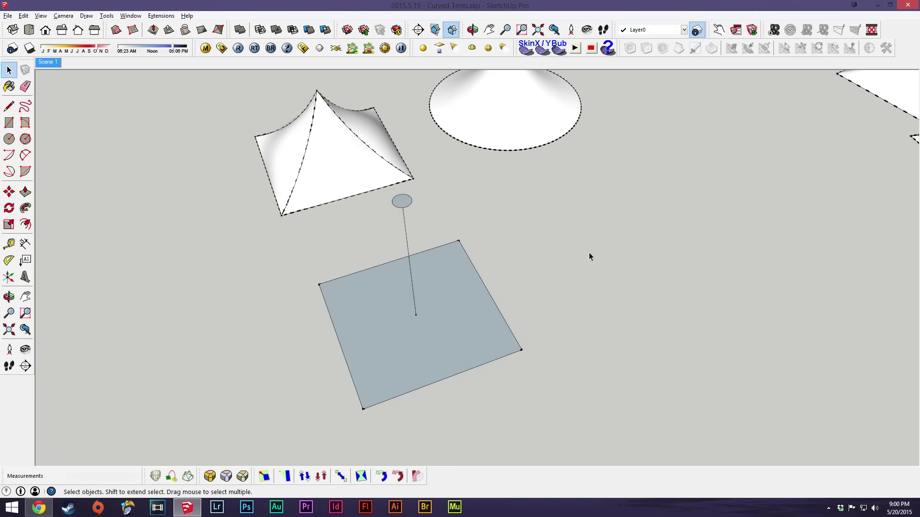
pyautogui.moveTo(470, 291)
pyautogui.mouseDown(button='middle')
pyautogui.moveTo(499, 275)
pyautogui.moveTo(458, 303)
pyautogui.mouseUp(button='middle')
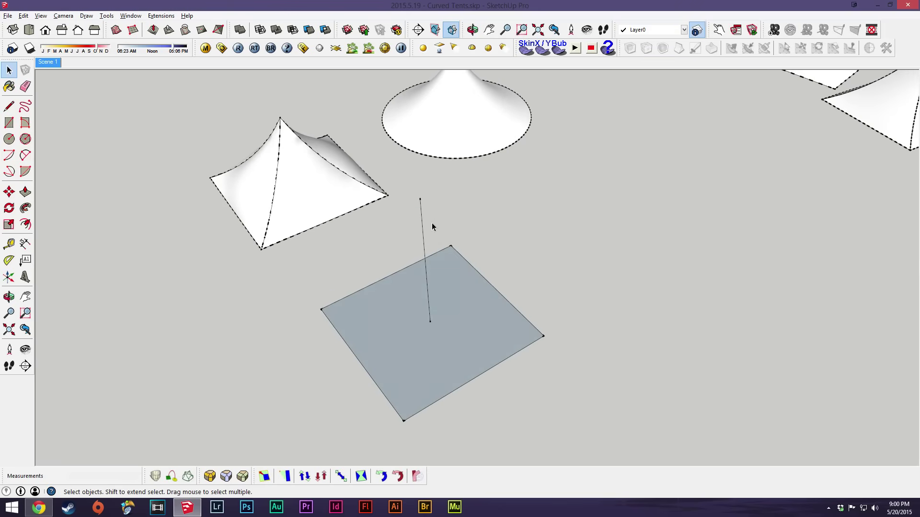
pyautogui.moveTo(437, 347); pyautogui.dragTo(434, 335, button='middle')
# Draw lines from the vertical line's upper and lower ends to the square's near corner, forming an upright triangular face
pyautogui.press('l')
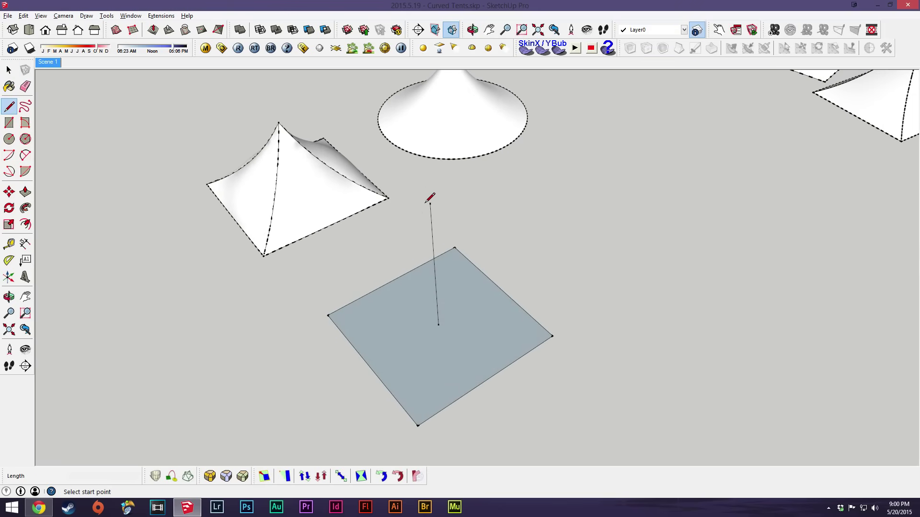
pyautogui.click(430, 202)
pyautogui.press('space')
pyautogui.moveTo(511, 345); pyautogui.dragTo(405, 352, button='middle')
pyautogui.press('l')
pyautogui.click(338, 212)
pyautogui.click(295, 409)
pyautogui.press('Escape')
pyautogui.click(364, 320)
pyautogui.click(296, 409)
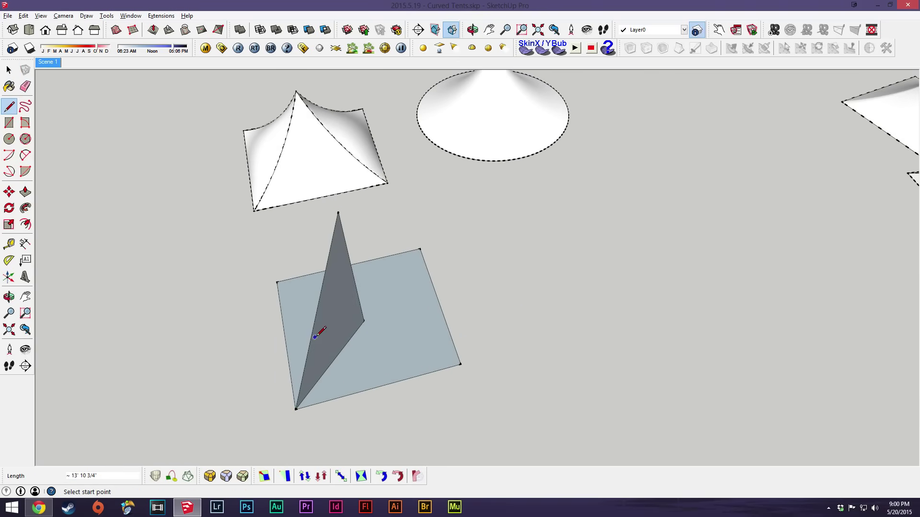
# Draw lines from the square's centre and the peak to the adjacent corner, forming a second upright triangular face
pyautogui.moveTo(319, 330); pyautogui.dragTo(485, 345, button='middle')
pyautogui.click(497, 337)
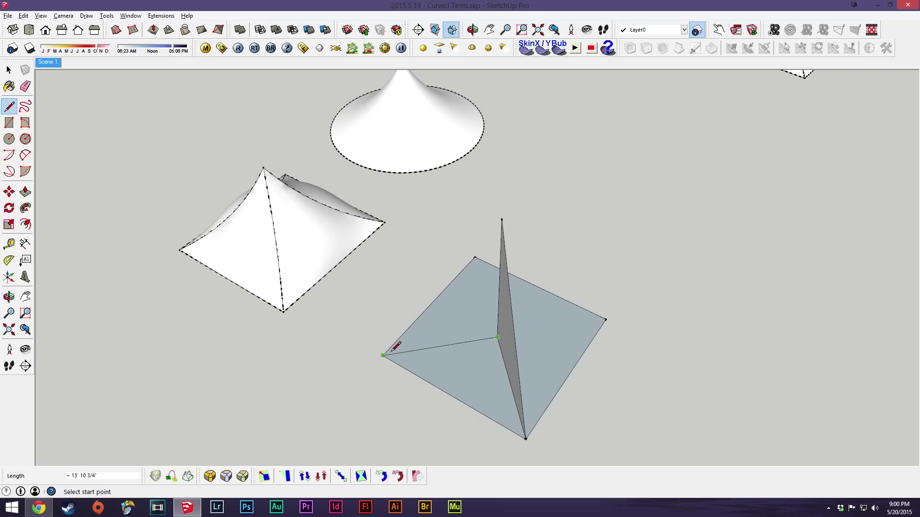
pyautogui.click(501, 218)
pyautogui.click(383, 356)
pyautogui.moveTo(563, 359); pyautogui.dragTo(398, 325, button='middle')
pyautogui.press('space')
# Scale the upright triangular faces down vertically to lower the tent's peak
pyautogui.moveTo(325, 273); pyautogui.dragTo(499, 309, button='middle')
pyautogui.press('l')
pyautogui.press('space')
pyautogui.click(558, 215)
pyautogui.keyDown('shift'); pyautogui.click(575, 239); pyautogui.keyUp('shift')
pyautogui.press('s')
pyautogui.moveTo(543, 173); pyautogui.dragTo(540, 238)
pyautogui.press('space')
# Try an arc with a 1' bulge from the peak to the square's corner on one triangular face
pyautogui.moveTo(654, 237); pyautogui.dragTo(594, 153, button='middle')
pyautogui.press('c')
pyautogui.click(600, 134)
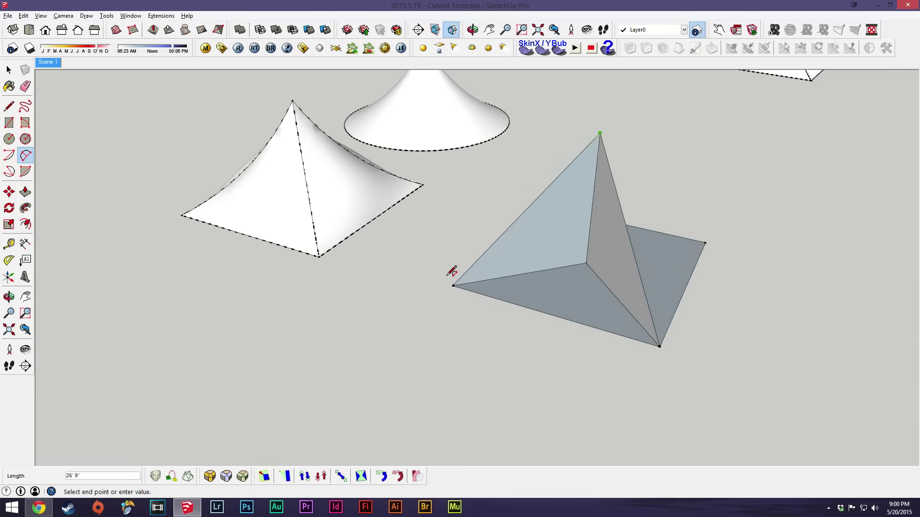
pyautogui.click(453, 285)
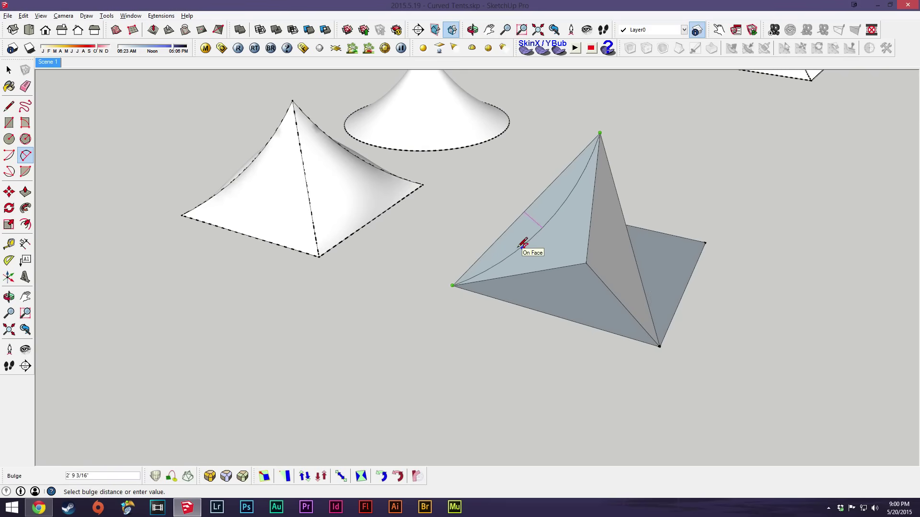
pyautogui.write("1'")
pyautogui.press('Return')
# Draw an arc with a 2' inward bulge from the peak to the corner of the first triangular face
pyautogui.moveTo(580, 236); pyautogui.dragTo(598, 148, button='middle')
pyautogui.click(604, 153)
pyautogui.click(416, 324)
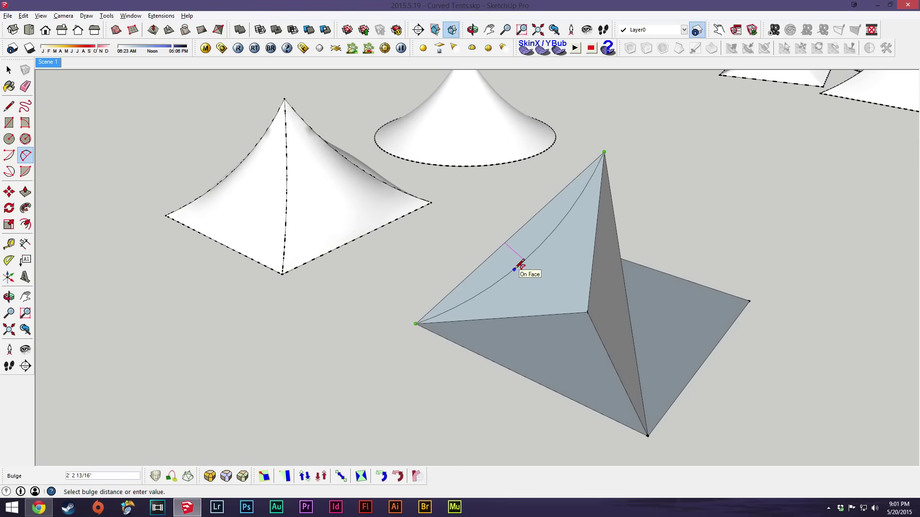
pyautogui.write("2'")
pyautogui.press('Return')
# Draw a matching inward arc from the peak to the other corner and erase both faces' straight sloping edges
pyautogui.click(604, 153)
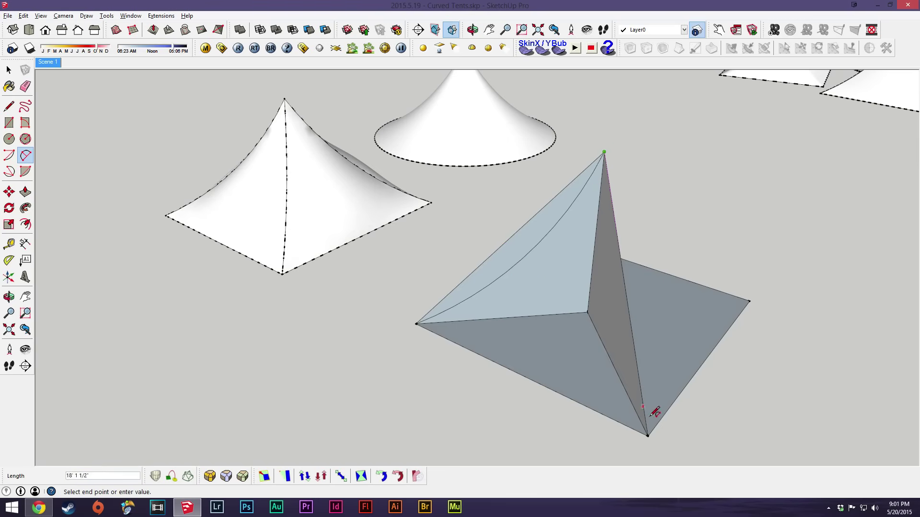
pyautogui.click(648, 435)
pyautogui.press('Escape')
pyautogui.press('e')
pyautogui.moveTo(534, 223)
pyautogui.mouseDown(button='middle')
pyautogui.moveTo(599, 318)
pyautogui.moveTo(425, 302)
pyautogui.moveTo(462, 319)
pyautogui.moveTo(459, 326)
pyautogui.moveTo(520, 320)
pyautogui.moveTo(515, 306)
pyautogui.moveTo(507, 351)
pyautogui.mouseUp(button='middle')
# Select the square base with its curved upright faces and copy it alongside the original
pyautogui.press('space')
pyautogui.click(508, 336)
pyautogui.tripleClick(509, 349)
pyautogui.moveTo(508, 349); pyautogui.dragTo(408, 372, button='middle')
pyautogui.press('m')
pyautogui.press('ctrl')
pyautogui.click(364, 376)
pyautogui.click(570, 379)
# Mirror the copied base and upright faces with a green scale of -1
pyautogui.press('s')
pyautogui.moveTo(571, 281); pyautogui.dragTo(768, 271)
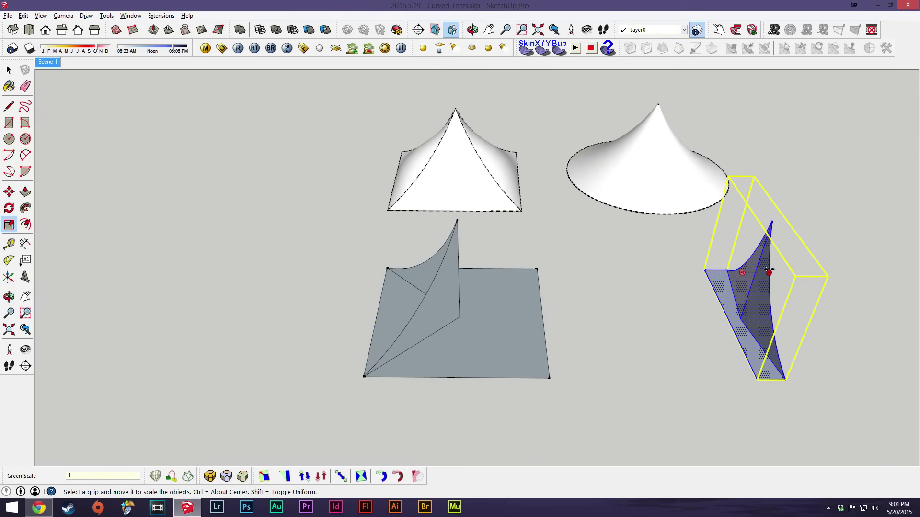
pyautogui.press('Return')
pyautogui.press('space')
# Move the mirrored copy against the original so the two squares meet edge to edge as one long rectangle
pyautogui.press('m')
pyautogui.click(757, 384)
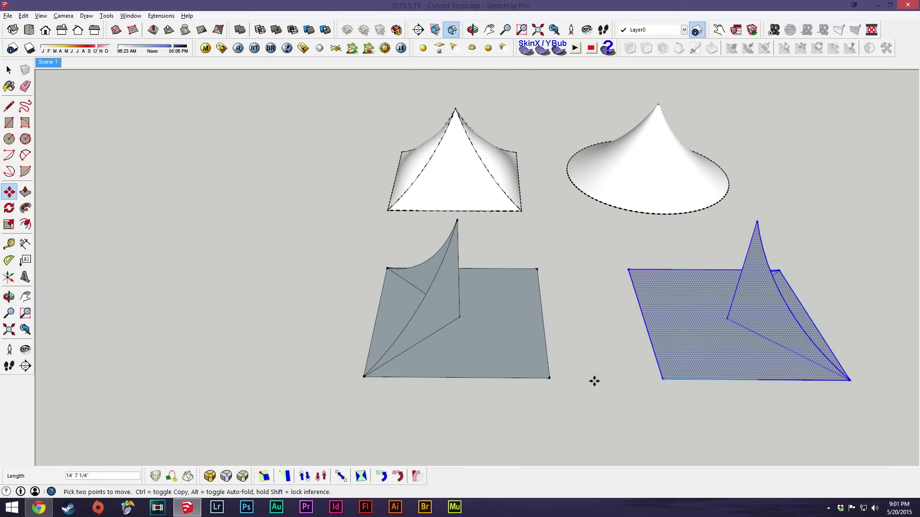
pyautogui.click(606, 376)
pyautogui.press('space')
pyautogui.click(595, 407)
# Erase the shared edge between the two squares to merge them into one rectangular base
pyautogui.moveTo(616, 394); pyautogui.dragTo(596, 378, button='middle')
pyautogui.press('l')
pyautogui.press('e')
pyautogui.click(542, 318)
pyautogui.press('space')
# Draw straight lines connecting the two base centre points and the two peaks
pyautogui.press('l')
pyautogui.click(618, 318)
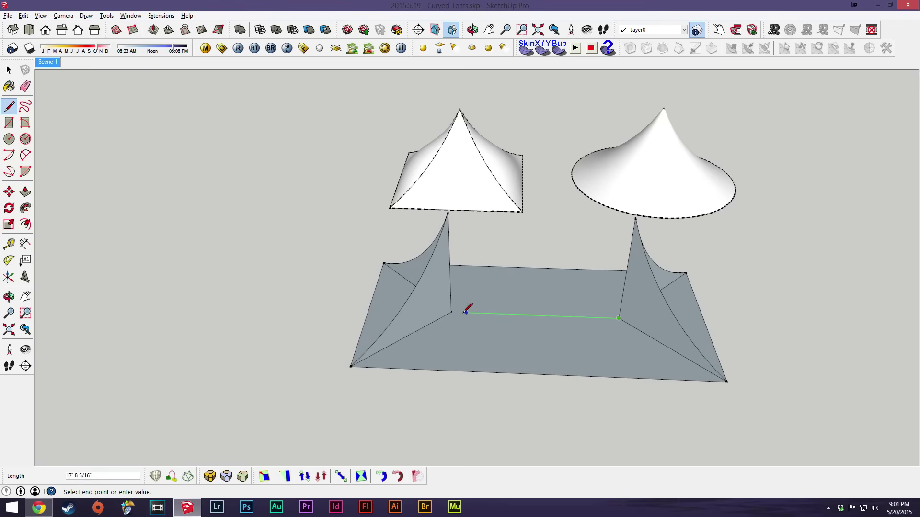
pyautogui.click(454, 312)
pyautogui.press('space')
pyautogui.press('l')
pyautogui.moveTo(454, 207); pyautogui.dragTo(459, 237, button='middle')
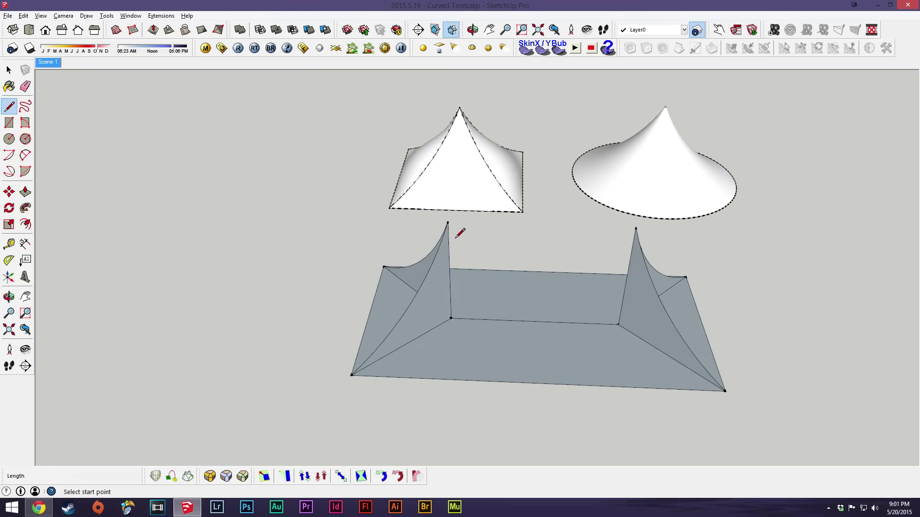
pyautogui.click(448, 221)
pyautogui.click(635, 227)
pyautogui.press('space')
# Draw a sagging arc between the two peaks and erase the straight line above it
pyautogui.press('a')
pyautogui.click(636, 227)
pyautogui.click(448, 221)
pyautogui.click(503, 236)
pyautogui.press('e')
pyautogui.click(541, 222)
# Erase the posts and inner base lines and delete the rectangular base face, leaving only the tent's outline curves and edges
pyautogui.moveTo(575, 301)
pyautogui.mouseDown(button='middle')
pyautogui.moveTo(633, 294)
pyautogui.moveTo(660, 271)
pyautogui.mouseUp(button='middle')
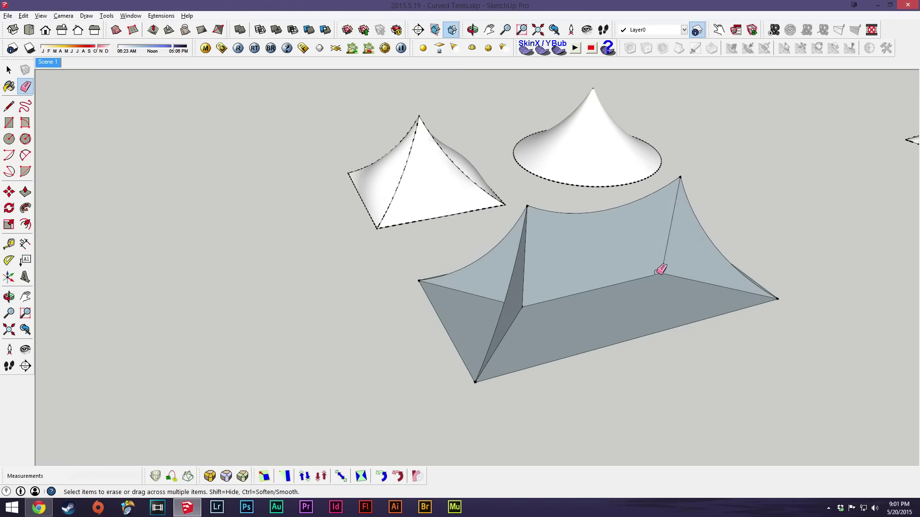
pyautogui.click(663, 276)
pyautogui.click(525, 301)
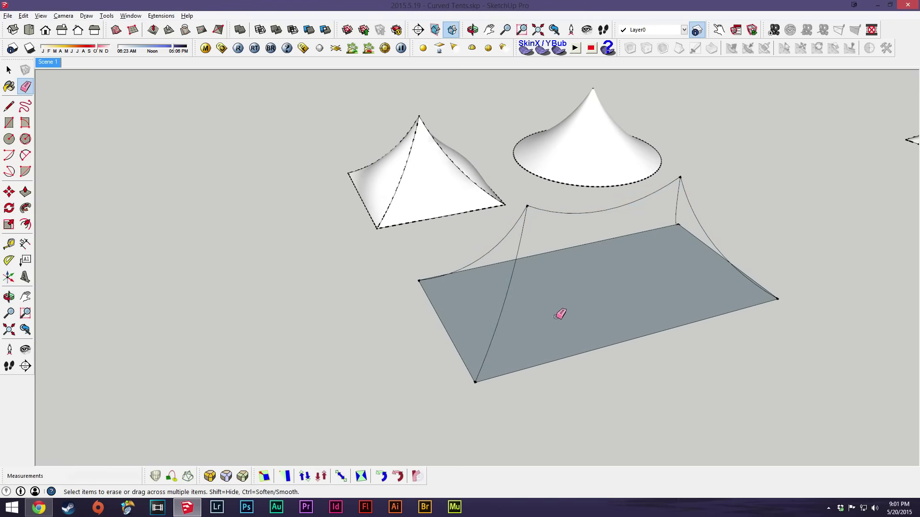
pyautogui.press('space')
pyautogui.click(571, 307)
pyautogui.press('Delete')
pyautogui.moveTo(604, 308)
pyautogui.mouseDown(button='middle')
pyautogui.moveTo(548, 265)
pyautogui.moveTo(766, 311)
pyautogui.moveTo(727, 306)
pyautogui.moveTo(699, 333)
pyautogui.moveTo(601, 357)
pyautogui.mouseUp(button='middle')
pyautogui.moveTo(747, 340); pyautogui.dragTo(651, 314, button='middle')
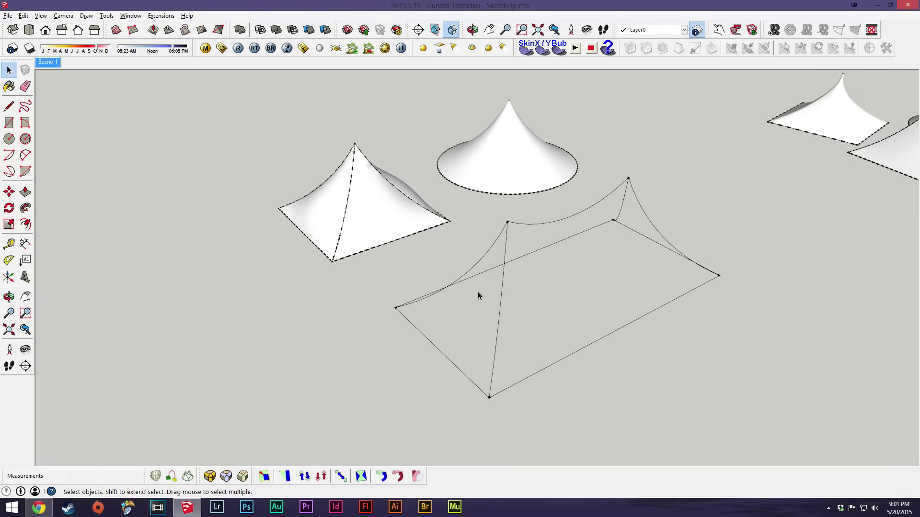
# Copy one end's two arcs and short base edge beside the frame and skin them into a curved panel
pyautogui.click(469, 272)
pyautogui.keyDown('shift'); pyautogui.click(499, 300); pyautogui.keyUp('shift')
pyautogui.click(188, 475)
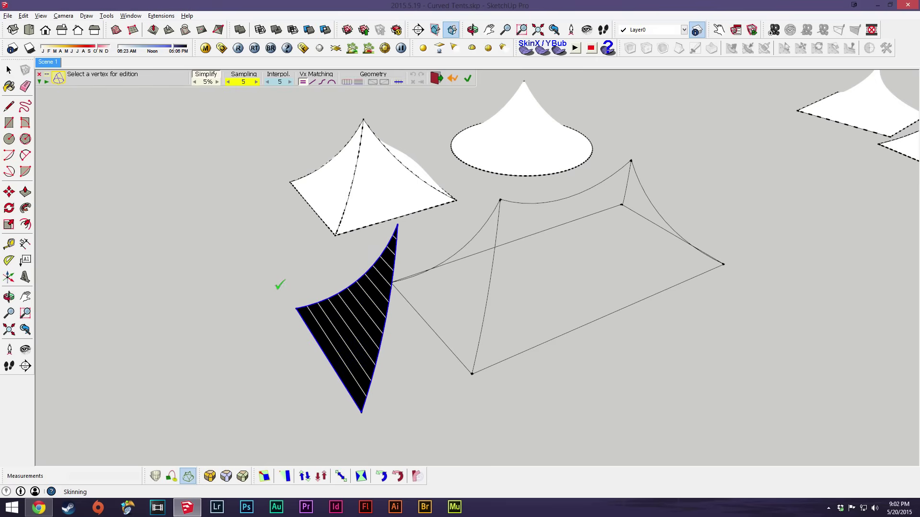
pyautogui.click(468, 80)
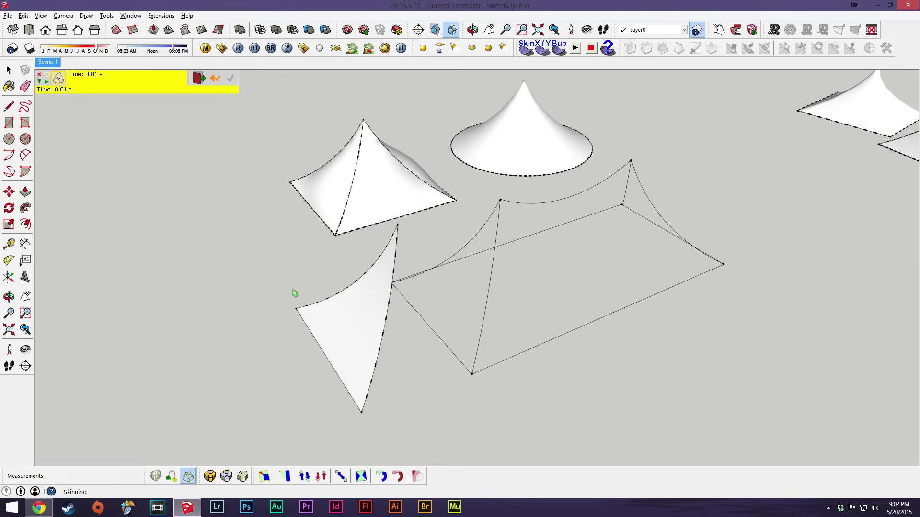
# Move the skinned panel off its source edges and delete the leftover edges
pyautogui.moveTo(404, 366); pyautogui.dragTo(421, 369, button='middle')
pyautogui.doubleClick(335, 323)
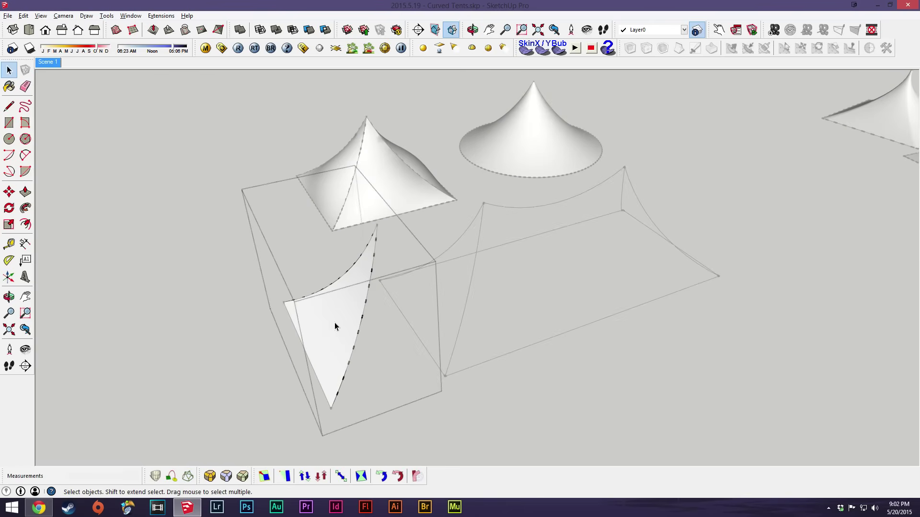
pyautogui.press('Escape')
pyautogui.click(334, 326)
pyautogui.press('m')
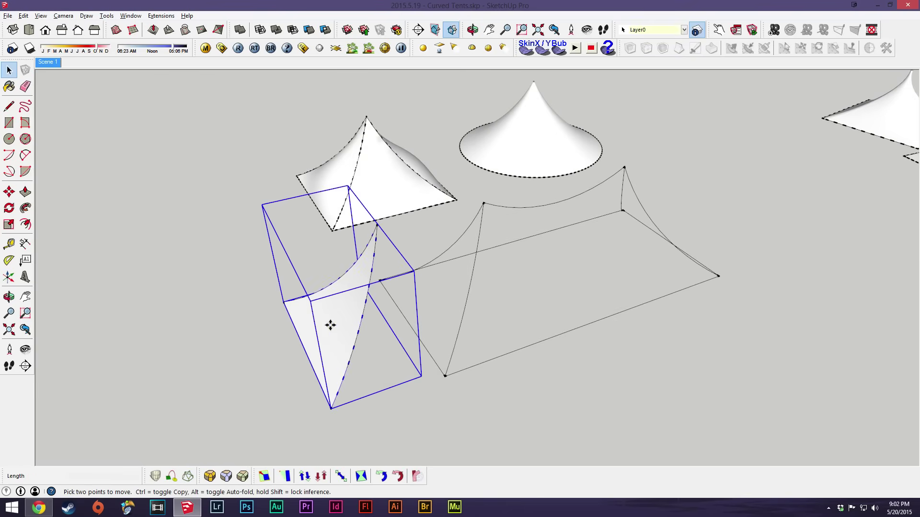
pyautogui.click(331, 324)
pyautogui.click(257, 347)
pyautogui.press('space')
pyautogui.press('space')
pyautogui.click(356, 343)
pyautogui.press('Delete')
# Move the skinned panel onto the matching end of the tent frame, aligning it at the frame's corner
pyautogui.click(279, 353)
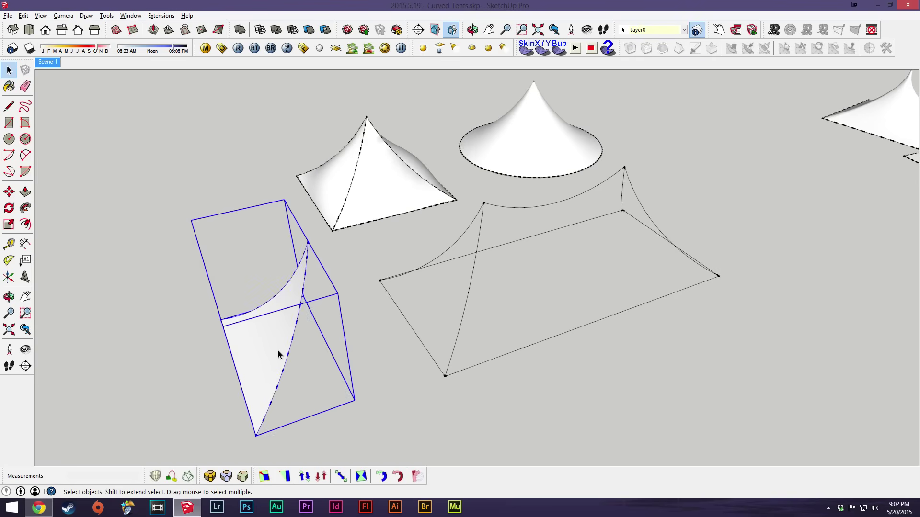
pyautogui.press('m')
pyautogui.click(328, 411)
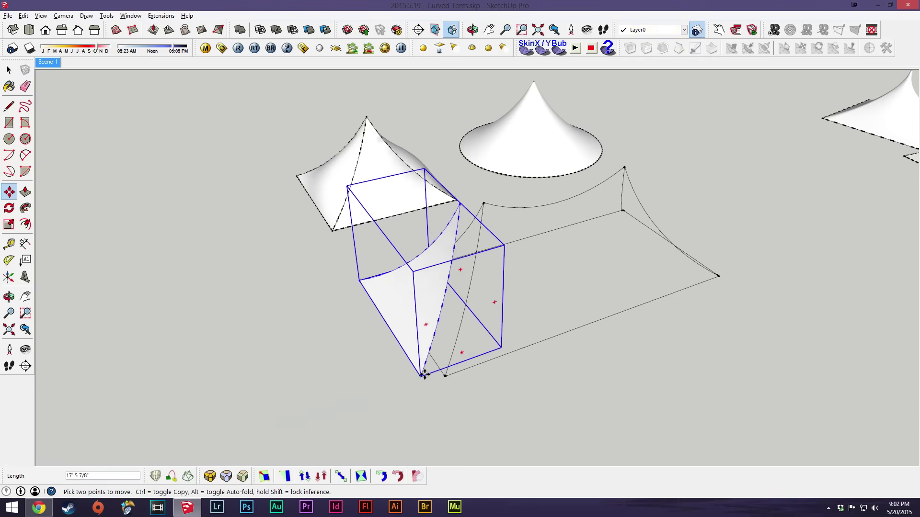
pyautogui.click(445, 376)
pyautogui.press('space')
# Copy the end panel toward the frame's opposite end and mirror the copy
pyautogui.moveTo(577, 357); pyautogui.dragTo(421, 357, button='middle')
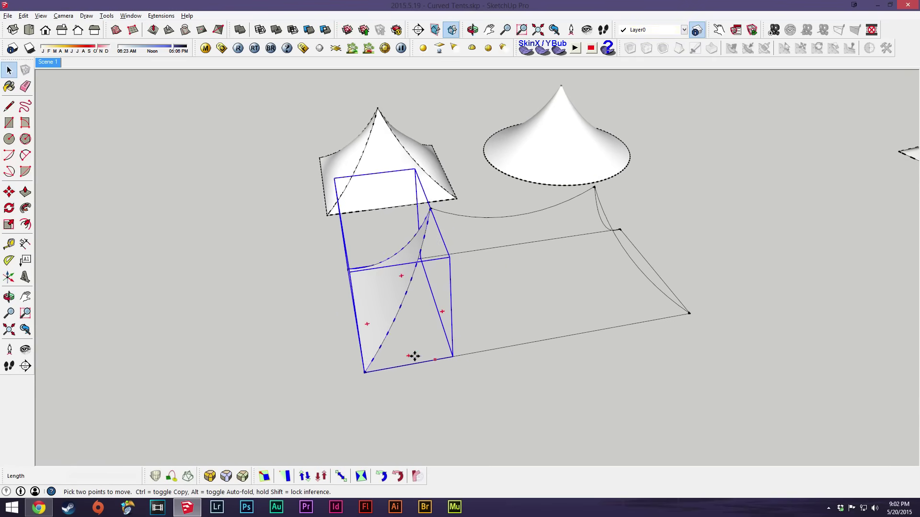
pyautogui.press('m')
pyautogui.click(365, 373)
pyautogui.press('ctrl')
pyautogui.click(722, 308)
pyautogui.press('s')
pyautogui.moveTo(692, 216); pyautogui.dragTo(736, 216)
pyautogui.press('space')
# Move the mirrored panel onto the opposite end of the frame, aligning it at the frame's corner
pyautogui.press('m')
pyautogui.click(839, 287)
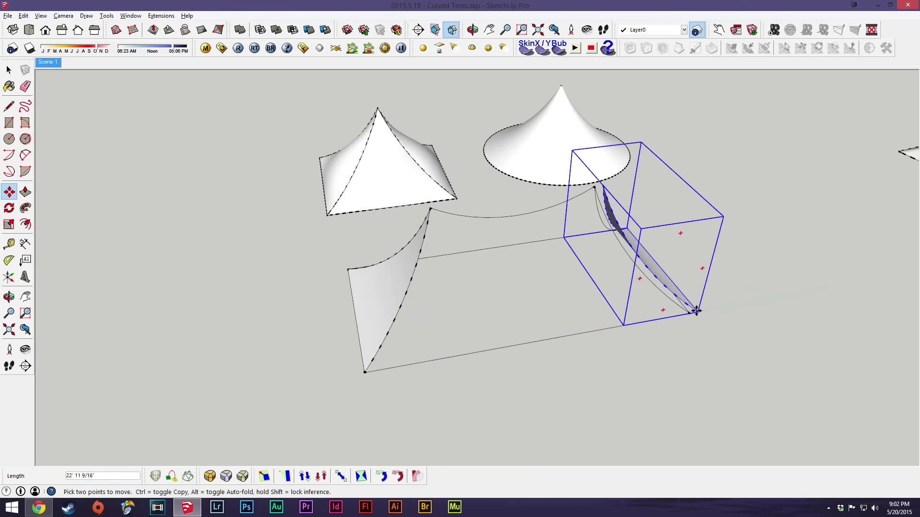
pyautogui.click(688, 314)
pyautogui.press('space')
pyautogui.moveTo(685, 315); pyautogui.dragTo(664, 332, button='middle')
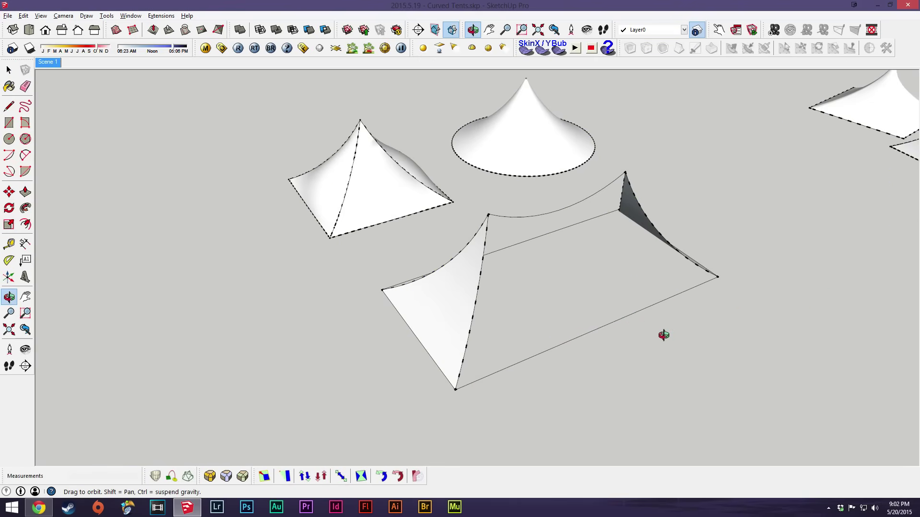
# Skin the tent's open long side with Curviloft from the ridge curve, both corner arcs and the base edge
pyautogui.click(466, 350)
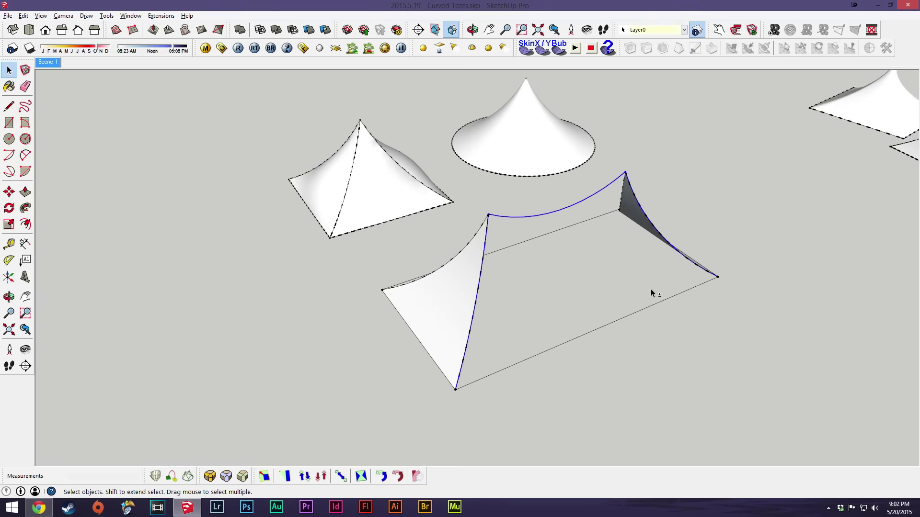
pyautogui.keyDown('shift'); pyautogui.click(646, 308); pyautogui.keyUp('shift')
pyautogui.moveTo(663, 265); pyautogui.dragTo(665, 290, button='middle')
pyautogui.moveTo(518, 332); pyautogui.dragTo(533, 344, button='middle')
pyautogui.scroll(4, 469, 348)
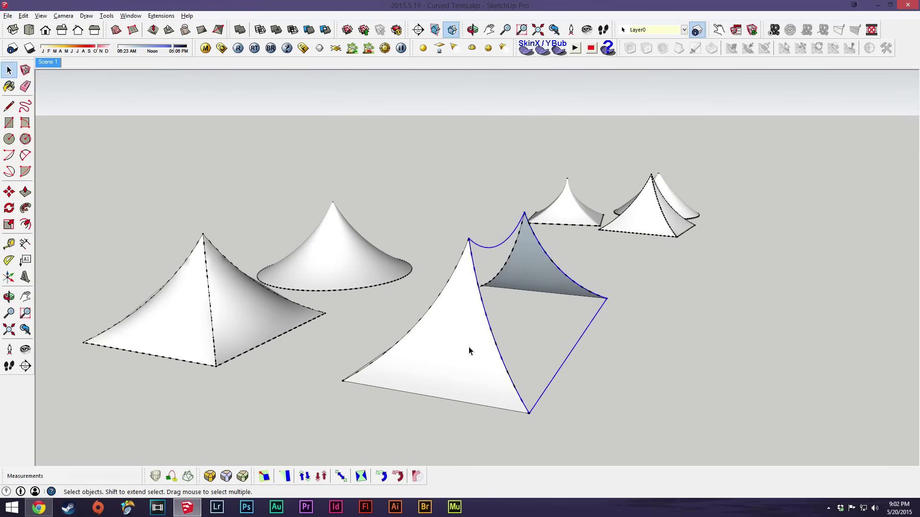
pyautogui.moveTo(622, 341); pyautogui.dragTo(546, 350, button='middle')
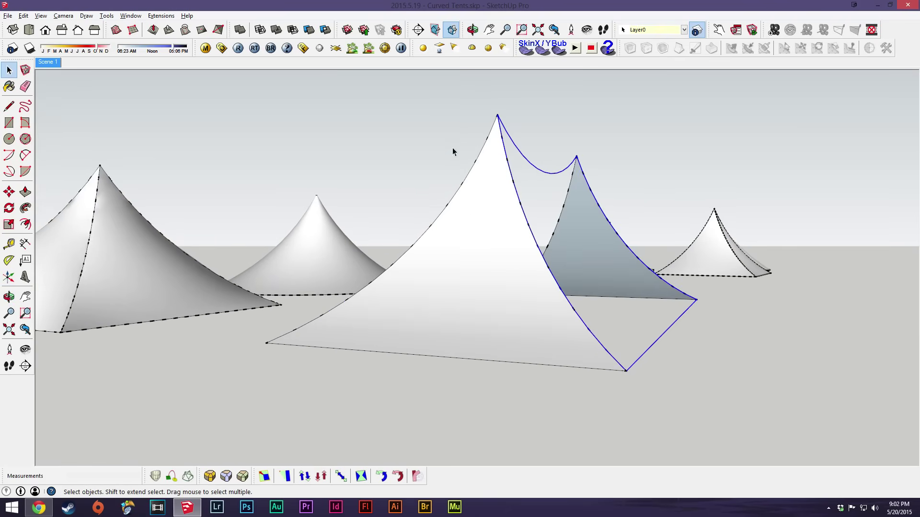
pyautogui.moveTo(626, 358); pyautogui.dragTo(509, 361, button='middle')
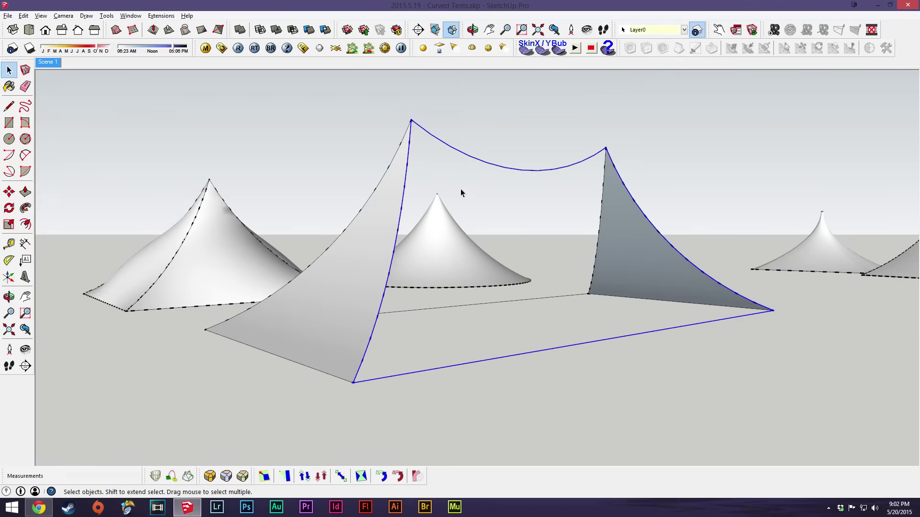
pyautogui.moveTo(610, 165); pyautogui.dragTo(657, 324, button='middle')
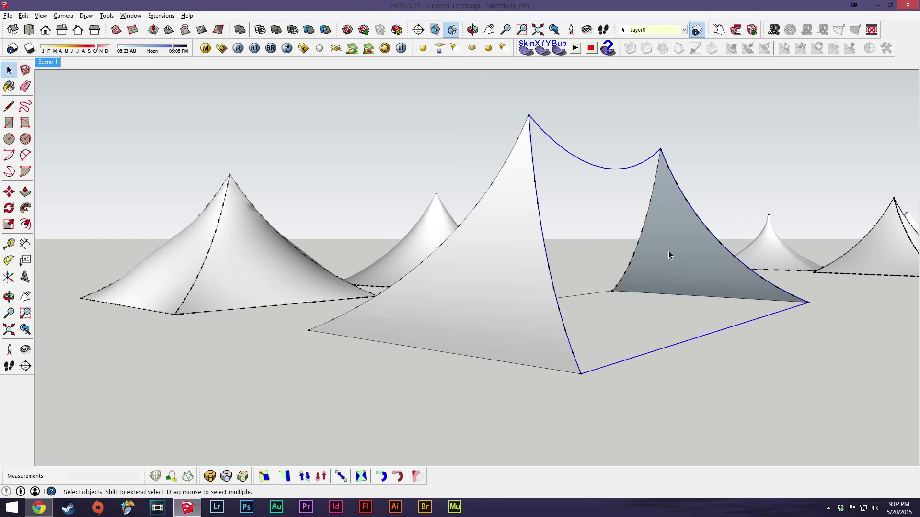
pyautogui.moveTo(761, 311); pyautogui.dragTo(664, 324, button='middle')
pyautogui.moveTo(708, 280); pyautogui.dragTo(657, 309, button='middle')
pyautogui.scroll(-3, 684, 269)
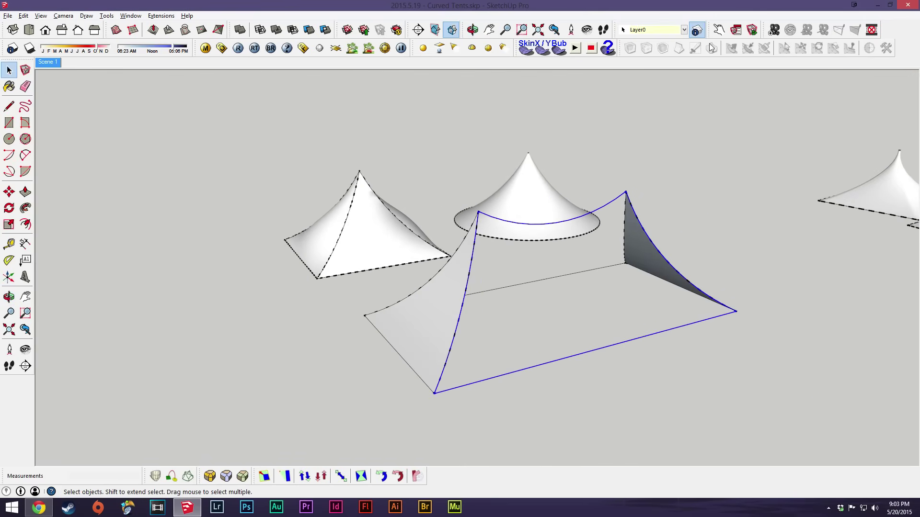
pyautogui.click(188, 476)
pyautogui.moveTo(579, 292); pyautogui.dragTo(628, 245, button='middle')
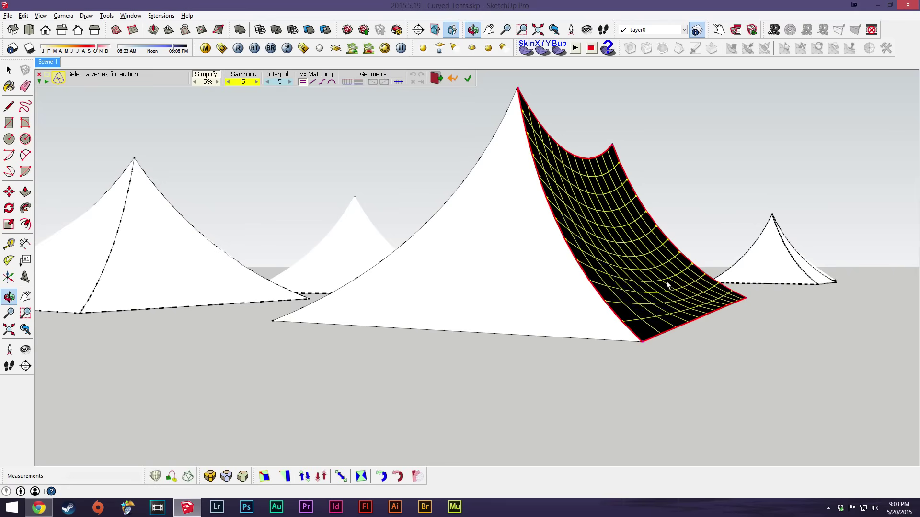
pyautogui.moveTo(654, 273); pyautogui.dragTo(466, 119, button='middle')
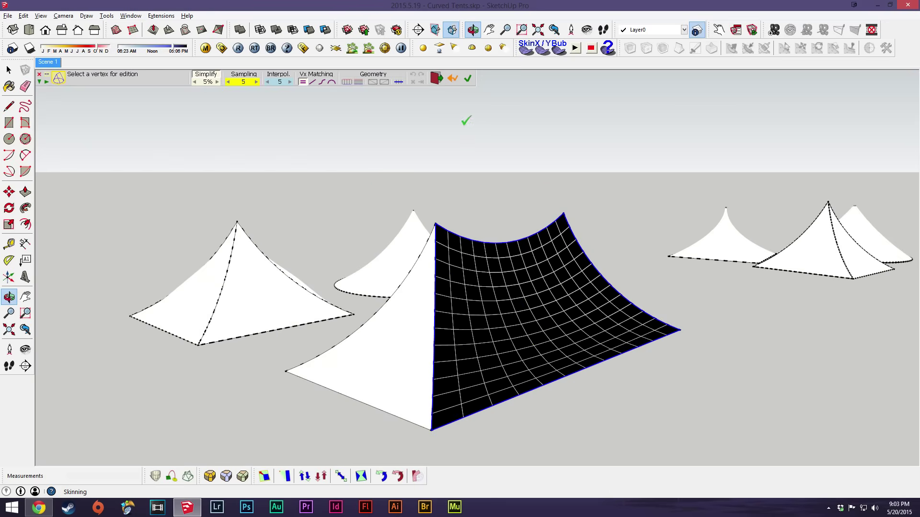
pyautogui.click(467, 78)
# Hide the edges in the model display and turn on shadows
pyautogui.moveTo(582, 347); pyautogui.dragTo(545, 355, button='middle')
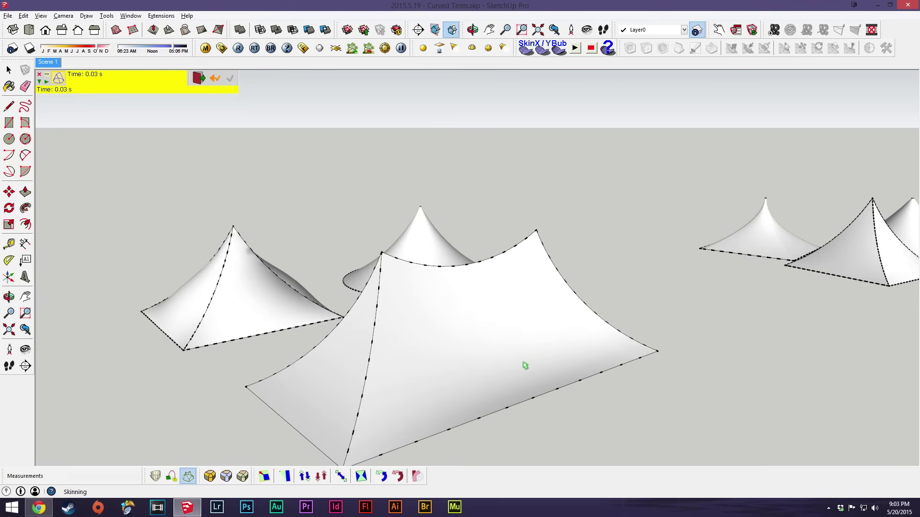
pyautogui.moveTo(554, 334); pyautogui.dragTo(516, 333, button='middle')
pyautogui.click(41, 16)
pyautogui.moveTo(82, 131)
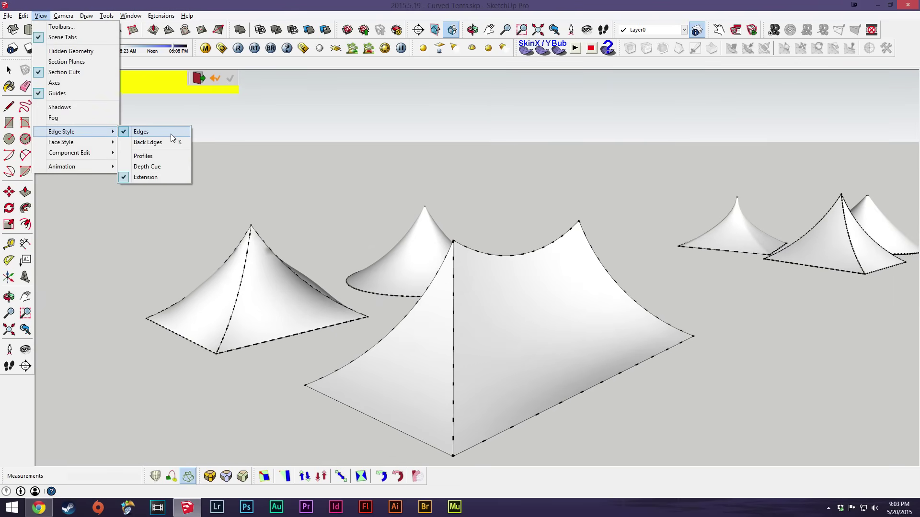
pyautogui.click(170, 132)
pyautogui.moveTo(469, 400); pyautogui.dragTo(655, 411, button='middle')
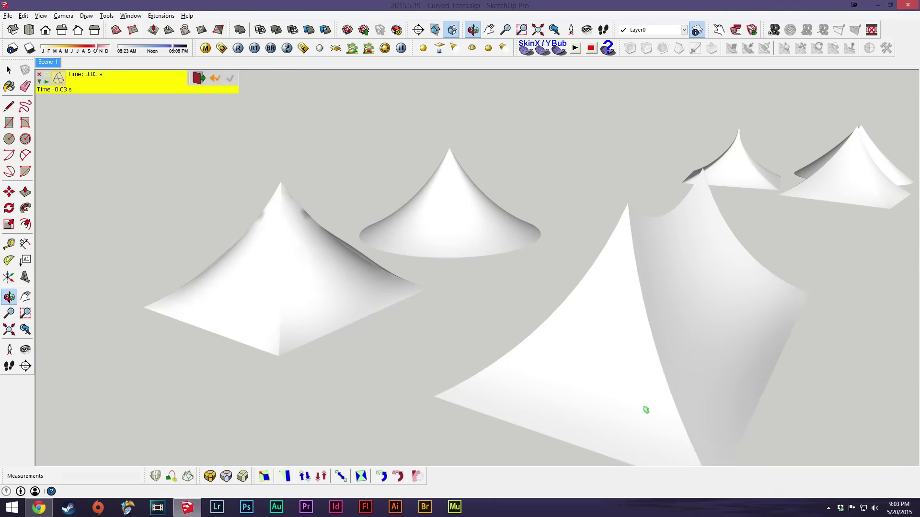
pyautogui.scroll(4, 259, 212)
pyautogui.scroll(2, 259, 212)
pyautogui.moveTo(347, 273); pyautogui.dragTo(353, 212, button='middle')
pyautogui.click(31, 49)
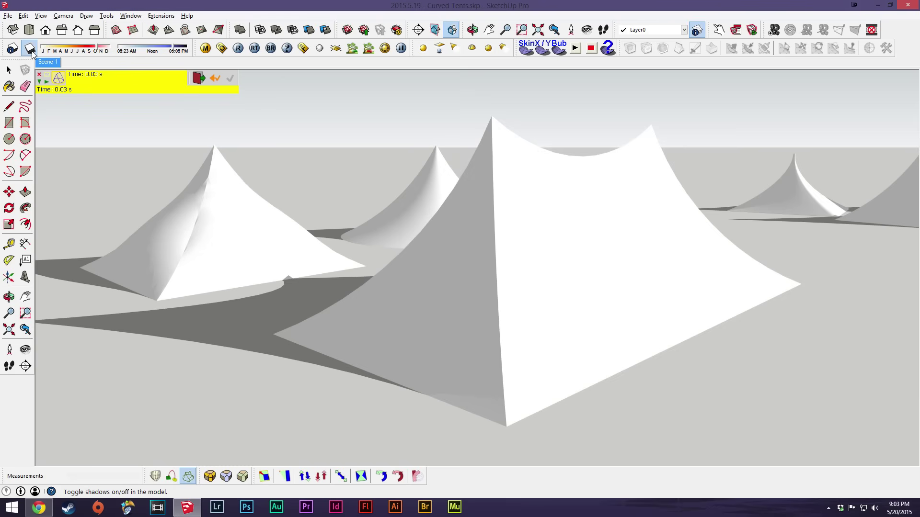
# Copy the long side panel beyond the tent's open side and mirror the copy with a red-axis scale of -1
pyautogui.moveTo(587, 330); pyautogui.dragTo(458, 424, button='middle')
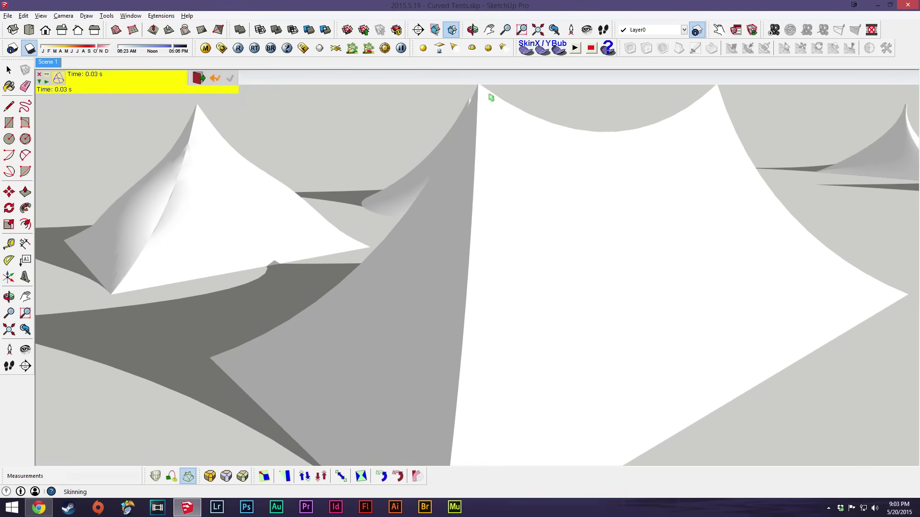
pyautogui.moveTo(698, 318); pyautogui.dragTo(403, 289, button='middle')
pyautogui.press('space')
pyautogui.click(394, 213)
pyautogui.press('m')
pyautogui.press('ctrl')
pyautogui.click(314, 370)
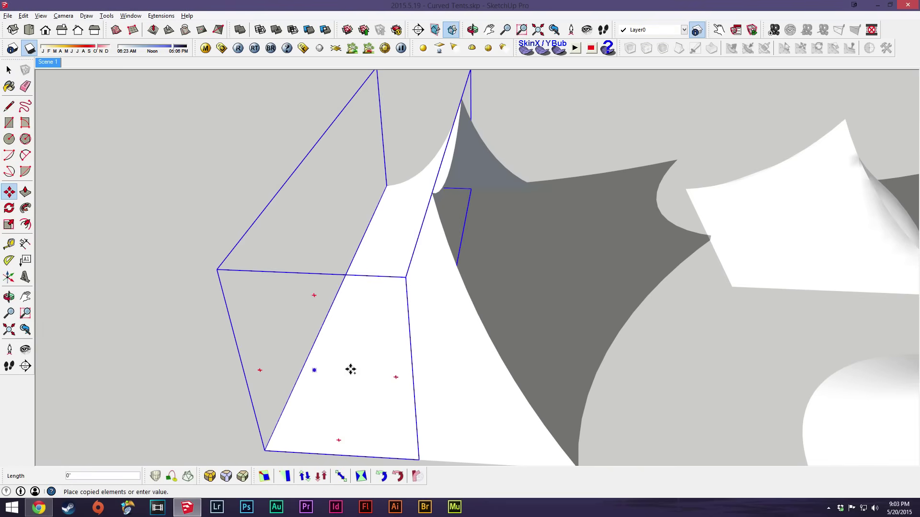
pyautogui.click(610, 388)
pyautogui.write('-ss')
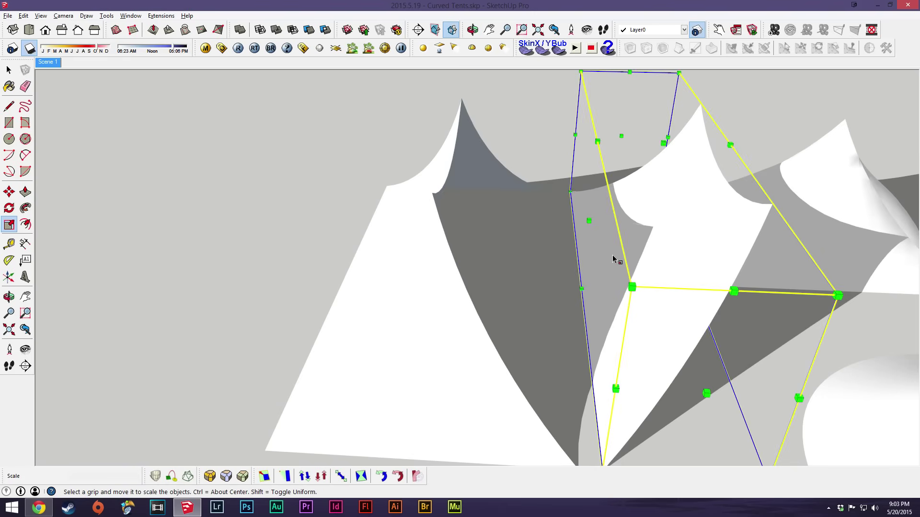
pyautogui.moveTo(589, 220); pyautogui.dragTo(671, 222)
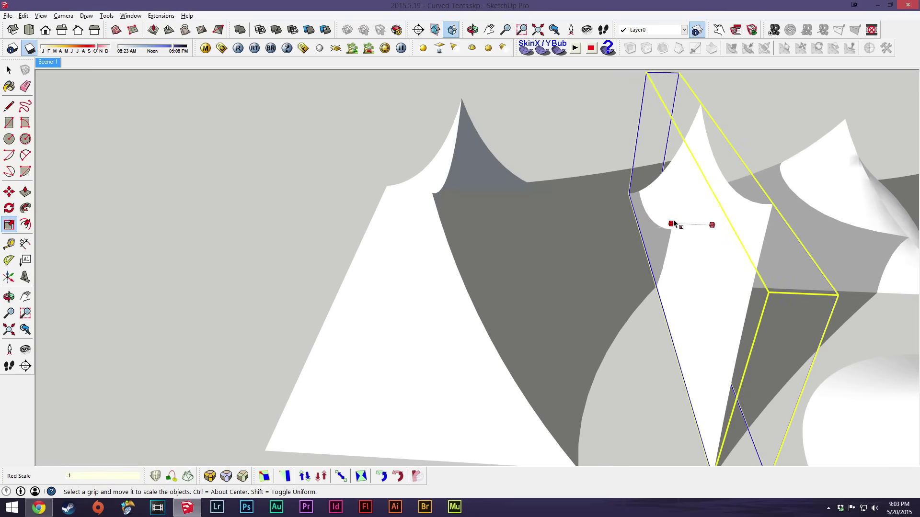
pyautogui.write('-1')
pyautogui.press('Return')
# Move the mirrored panel onto the tent's open long side, aligning it at the base corner
pyautogui.press('space')
pyautogui.press('m')
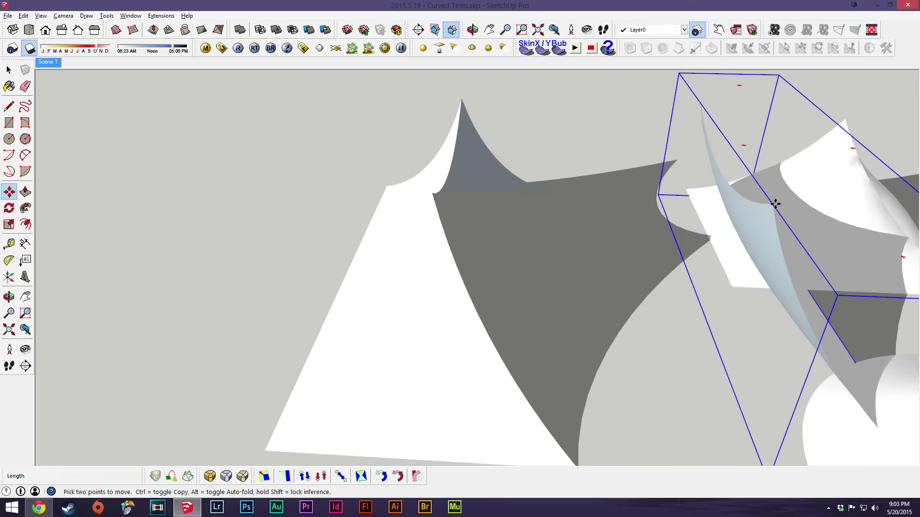
pyautogui.click(659, 195)
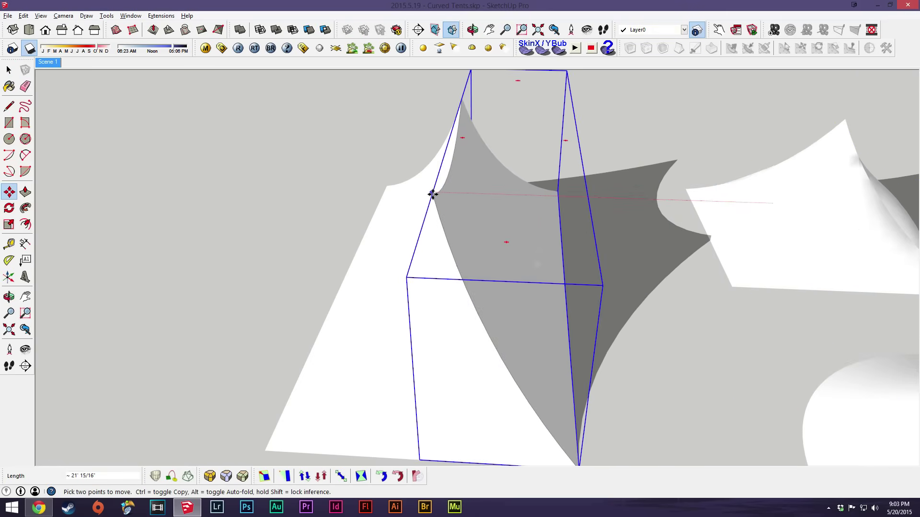
pyautogui.click(433, 194)
pyautogui.press('space')
# Turn the edge display back on to check how the mirrored panel meets the tent's peak
pyautogui.click(668, 251)
pyautogui.moveTo(615, 309); pyautogui.dragTo(381, 278, button='middle')
pyautogui.scroll(4, 328, 176)
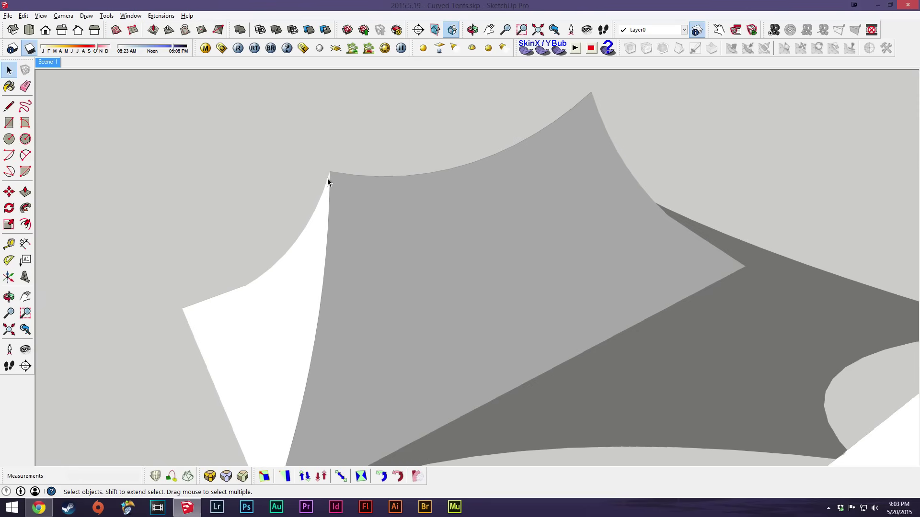
pyautogui.scroll(2, 331, 173)
pyautogui.moveTo(332, 172); pyautogui.dragTo(205, 130, button='middle')
pyautogui.click(41, 15)
pyautogui.moveTo(62, 133)
pyautogui.click(144, 134)
# Align the mirrored side panel's upper corner with the end panel's peak using the Move tool
pyautogui.moveTo(262, 154); pyautogui.dragTo(565, 297, button='middle')
pyautogui.scroll(3, 554, 263)
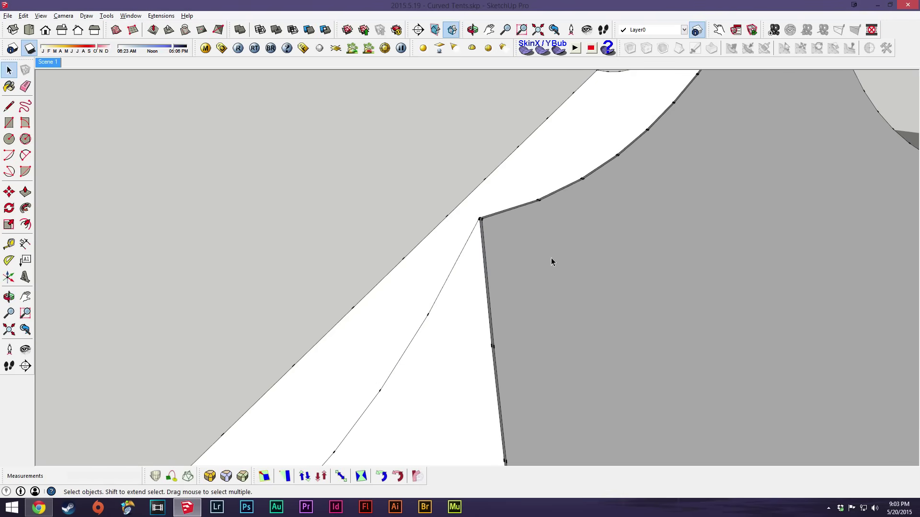
pyautogui.scroll(1, 497, 226)
pyautogui.press('m')
pyautogui.click(478, 216)
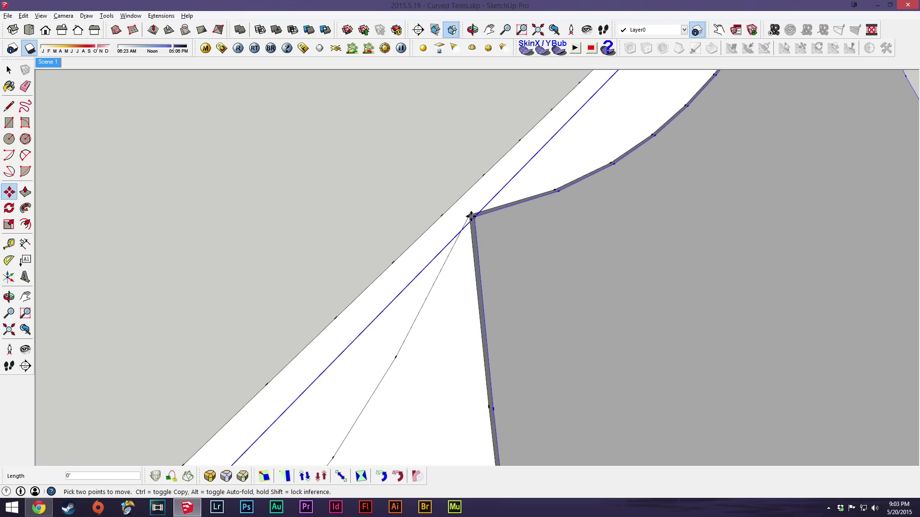
pyautogui.press('space')
pyautogui.moveTo(296, 198); pyautogui.dragTo(674, 272, button='middle')
pyautogui.scroll(-6, 671, 276)
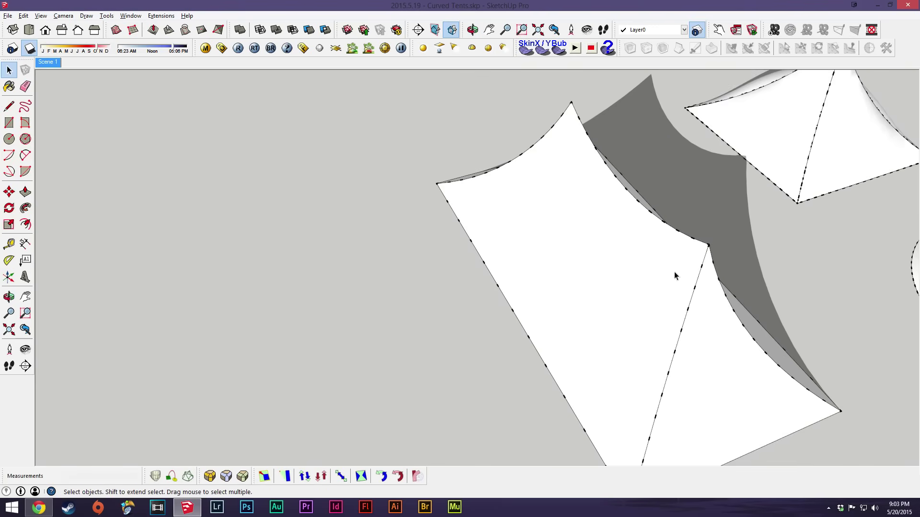
# Hide the edges of all the tents again
pyautogui.moveTo(541, 262); pyautogui.dragTo(593, 205, button='middle')
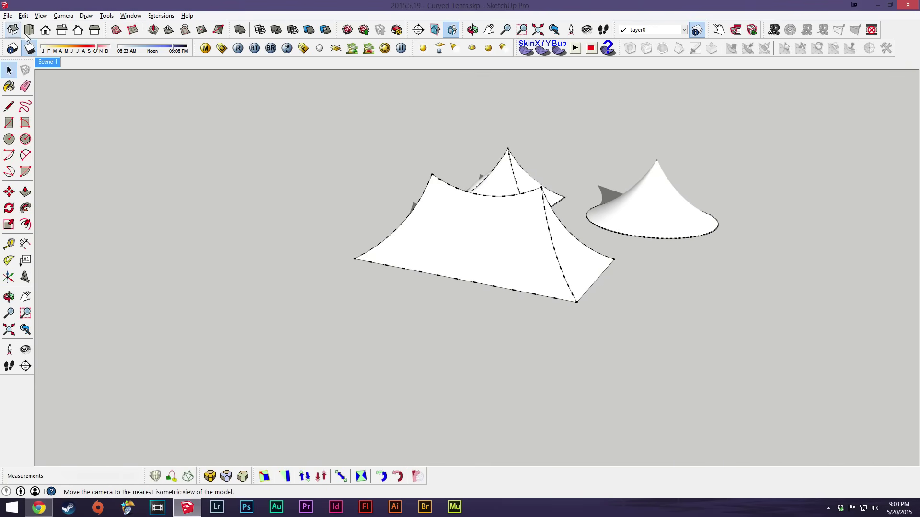
pyautogui.moveTo(499, 252); pyautogui.dragTo(460, 268, button='middle')
pyautogui.click(41, 16)
pyautogui.moveTo(76, 131)
pyautogui.click(140, 131)
# Examine the finished curved tents and their shadows from several sides
pyautogui.moveTo(452, 232); pyautogui.dragTo(171, 268, button='middle')
pyautogui.moveTo(540, 230); pyautogui.dragTo(585, 272, button='middle')
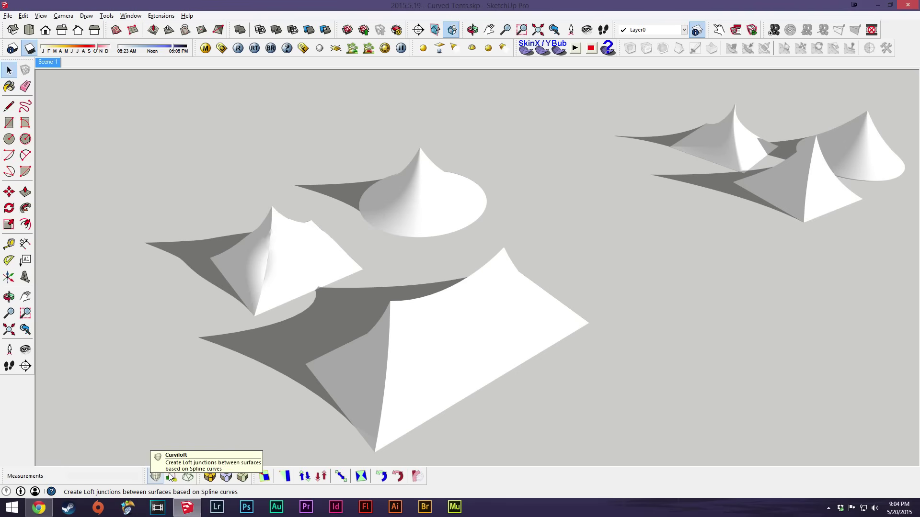
pyautogui.moveTo(563, 383); pyautogui.dragTo(546, 386, button='middle')
pyautogui.moveTo(685, 364); pyautogui.dragTo(629, 327, button='middle')
pyautogui.moveTo(551, 302); pyautogui.dragTo(460, 332, button='middle')
pyautogui.moveTo(647, 308); pyautogui.dragTo(547, 302, button='middle')
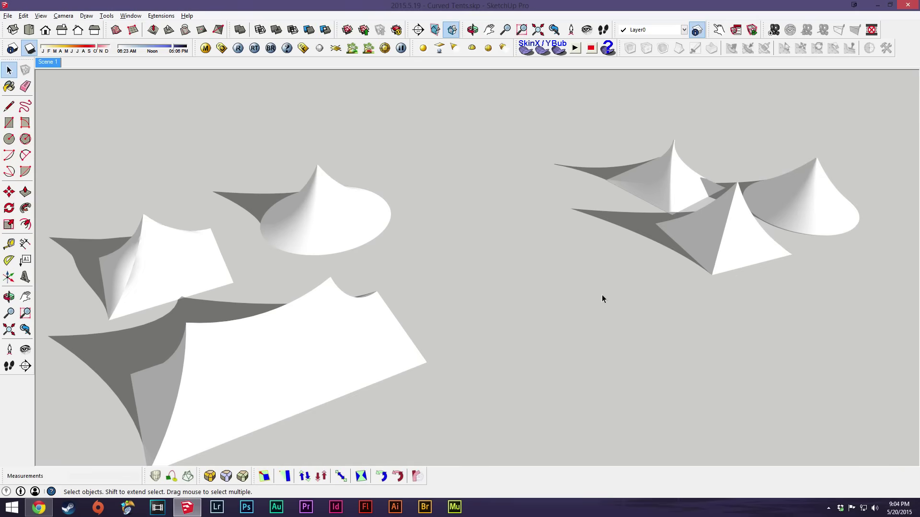
pyautogui.moveTo(596, 308); pyautogui.dragTo(457, 314, button='middle')
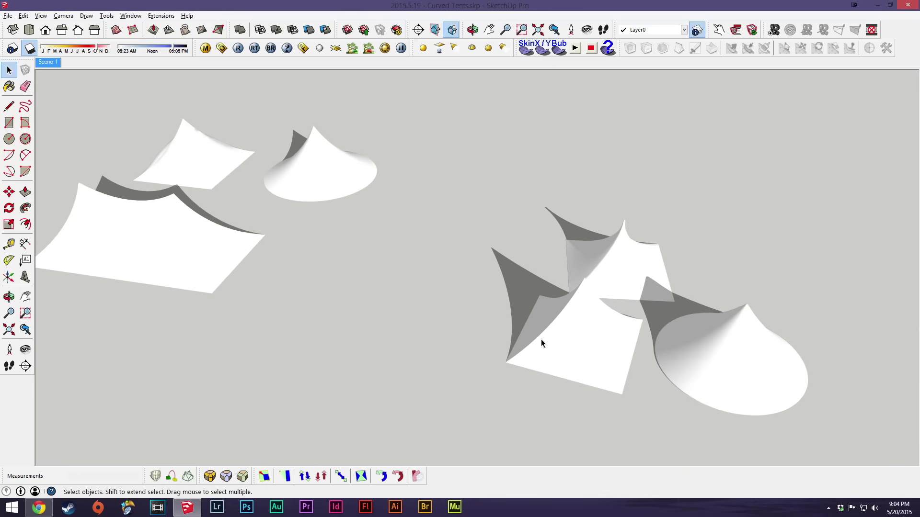
pyautogui.moveTo(511, 353); pyautogui.dragTo(696, 358, button='middle')
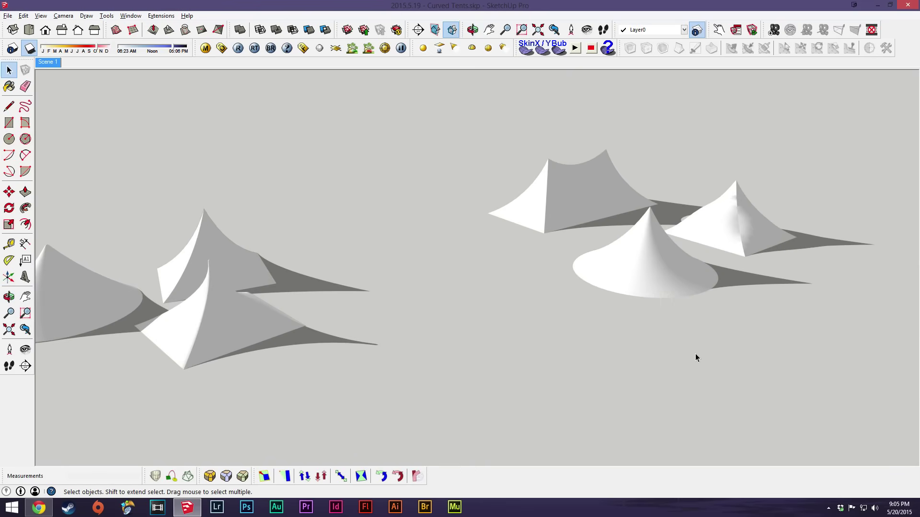